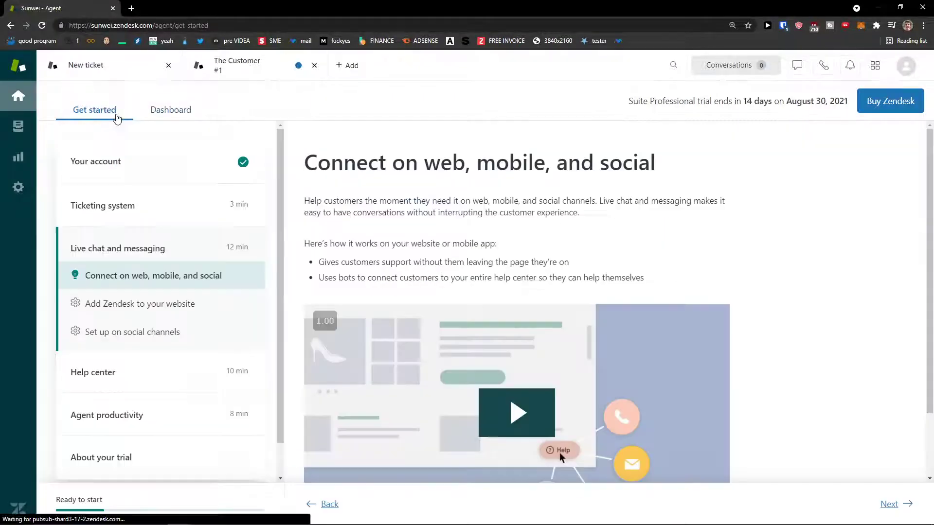
pyautogui.scroll(-1, 136, 131)
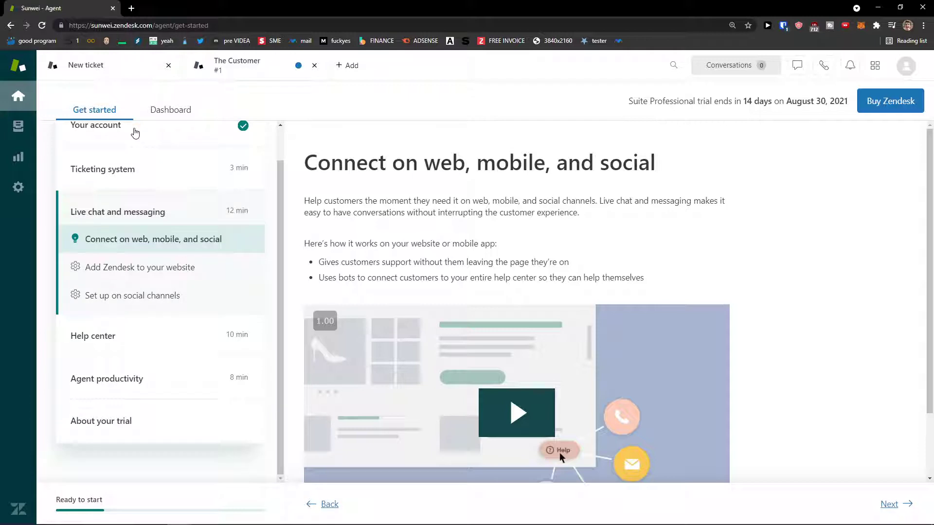
pyautogui.click(317, 312)
pyautogui.scroll(-2, 330, 307)
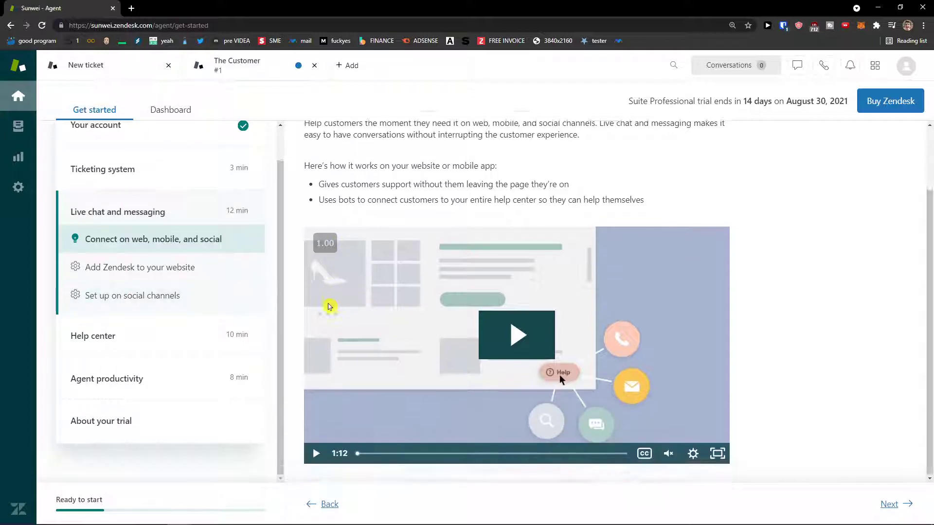
pyautogui.scroll(2, 329, 306)
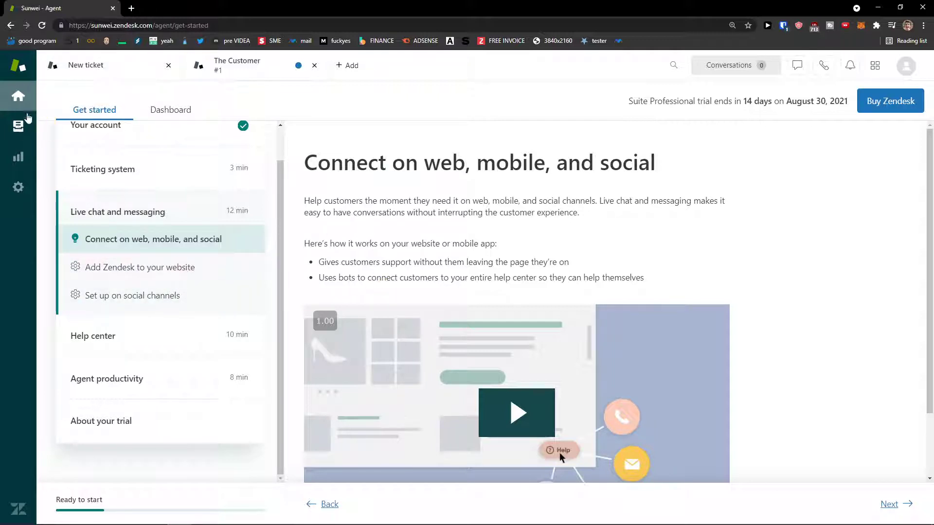
# - Browse the unsolved and recently updated ticket views, and open the sample ticket "Meet the ticket" from your unsolved tickets
pyautogui.click(20, 127)
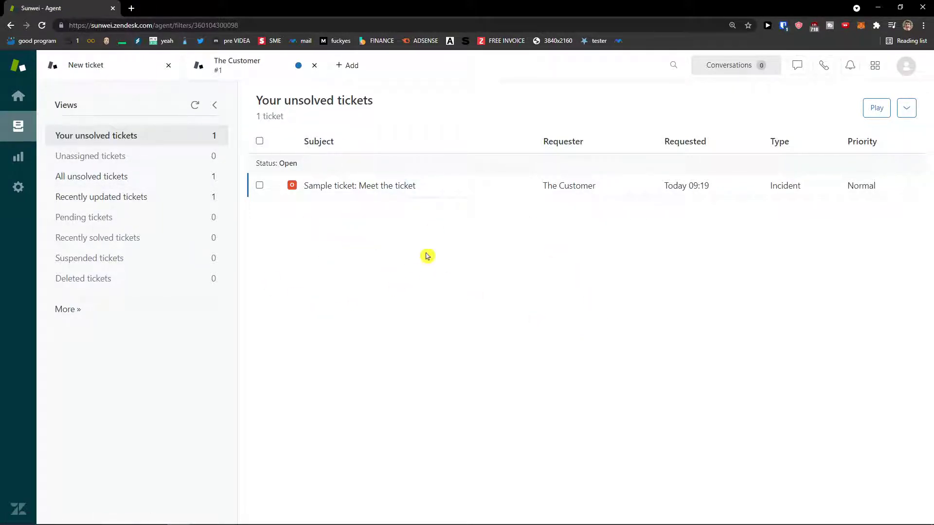
pyautogui.moveTo(56, 105); pyautogui.dragTo(82, 108)
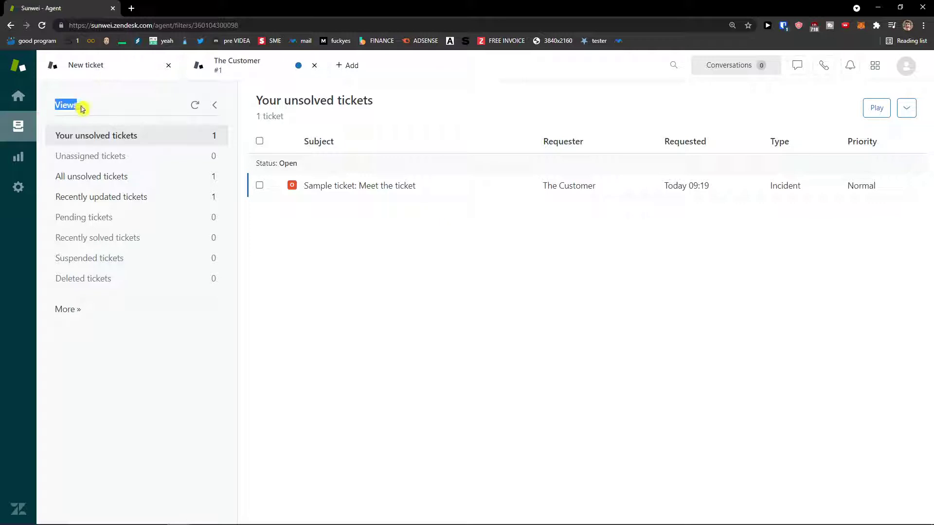
pyautogui.click(101, 184)
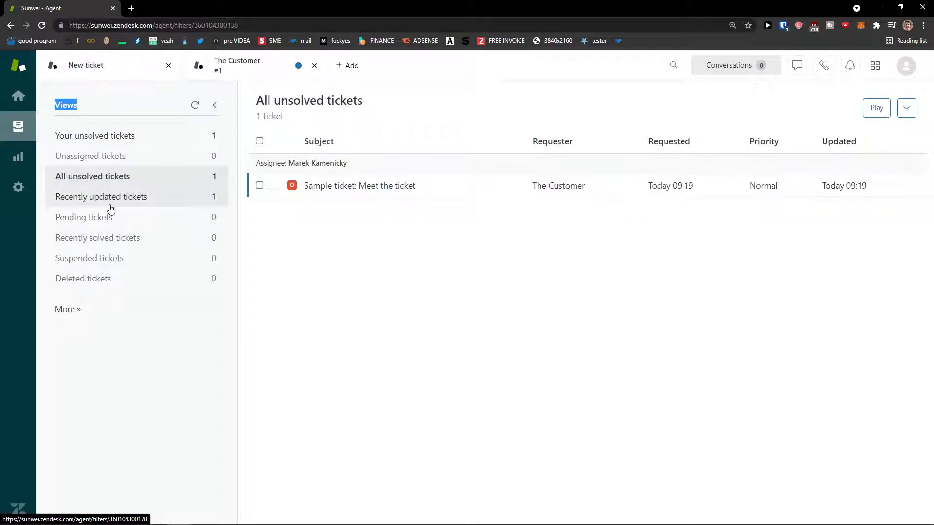
pyautogui.click(111, 207)
pyautogui.click(125, 136)
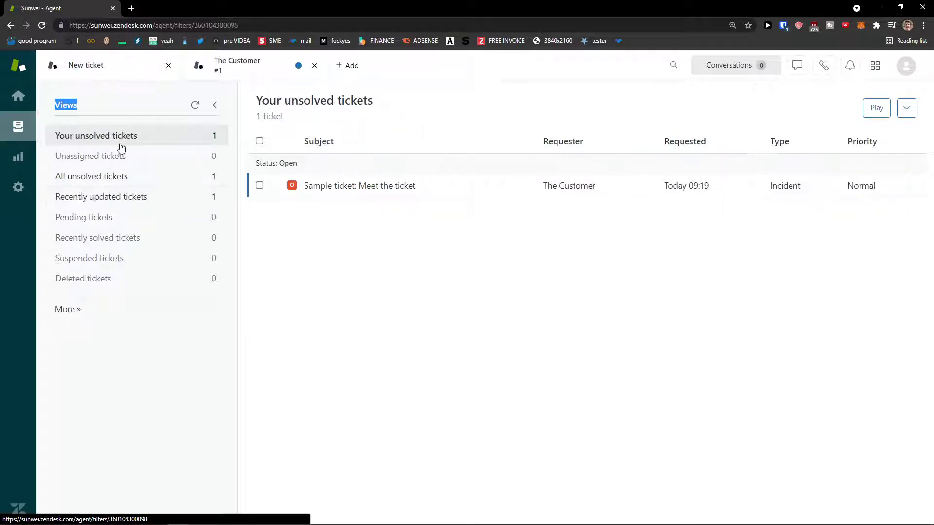
pyautogui.moveTo(354, 190)
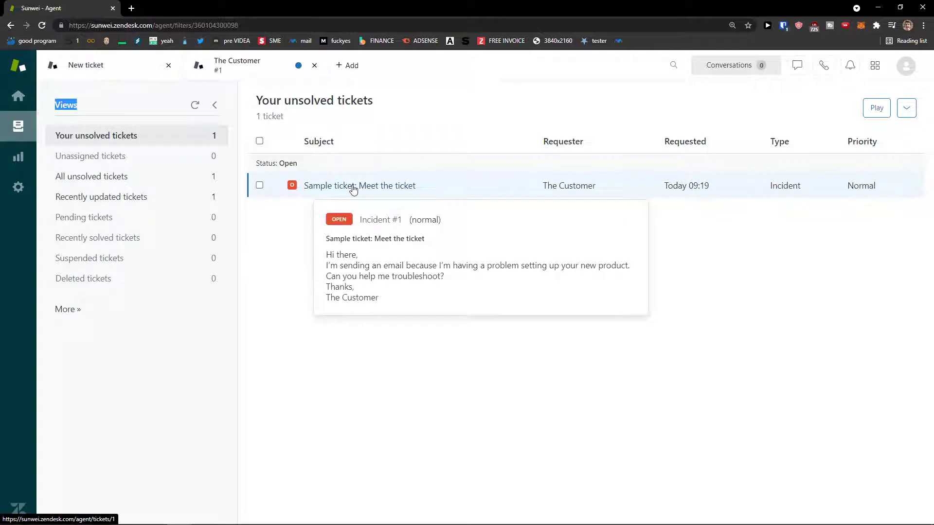
pyautogui.click(353, 189)
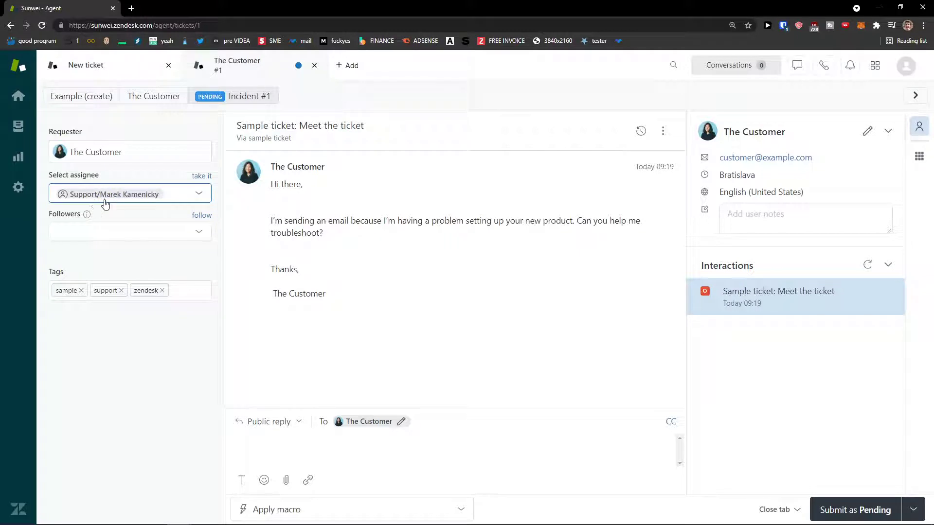
# - Look through the assignee groups and the agents in the Support group, and take the ticket yourself
pyautogui.click(199, 193)
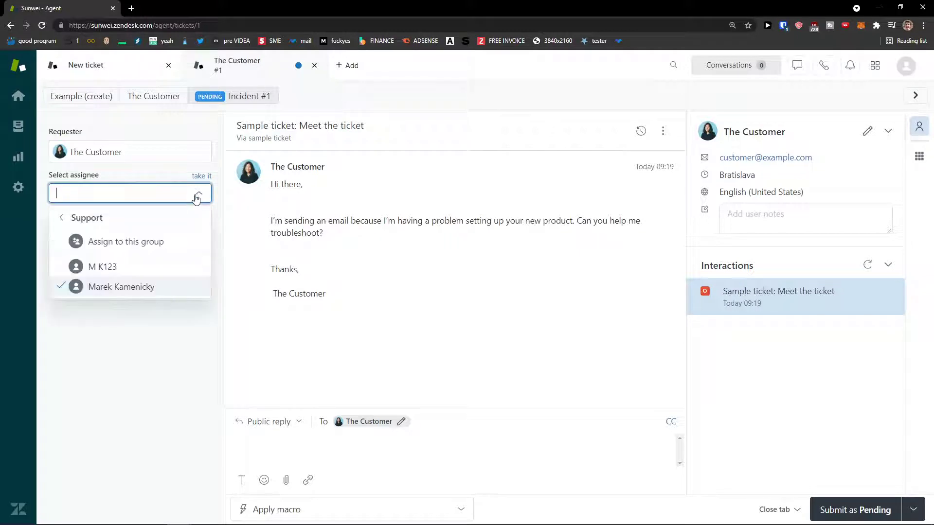
pyautogui.click(73, 220)
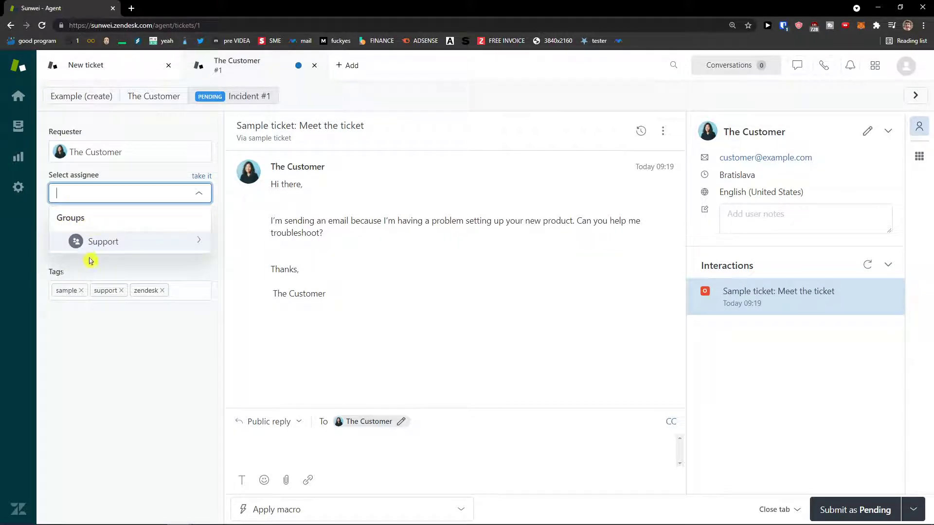
pyautogui.click(183, 247)
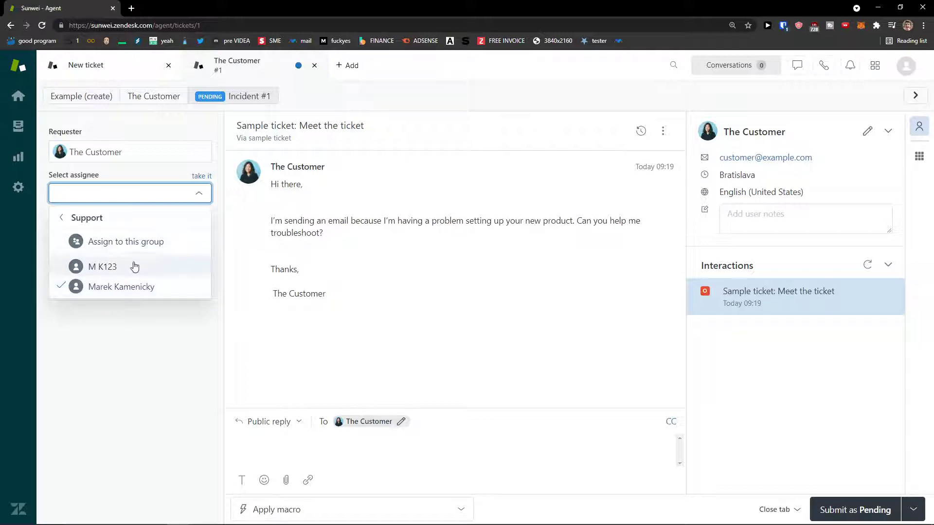
pyautogui.click(200, 177)
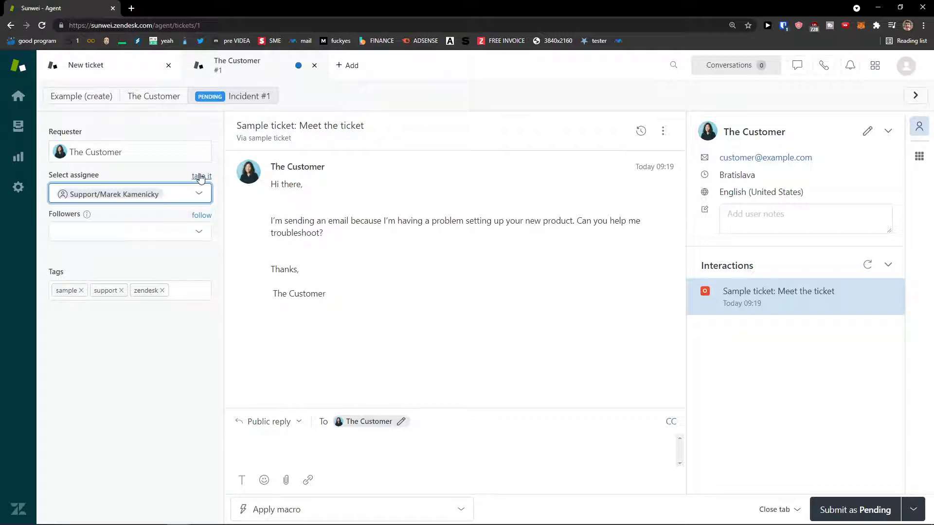
# - Assign the ticket to the other agent in the Support group and set it back to the original assignee
pyautogui.click(195, 193)
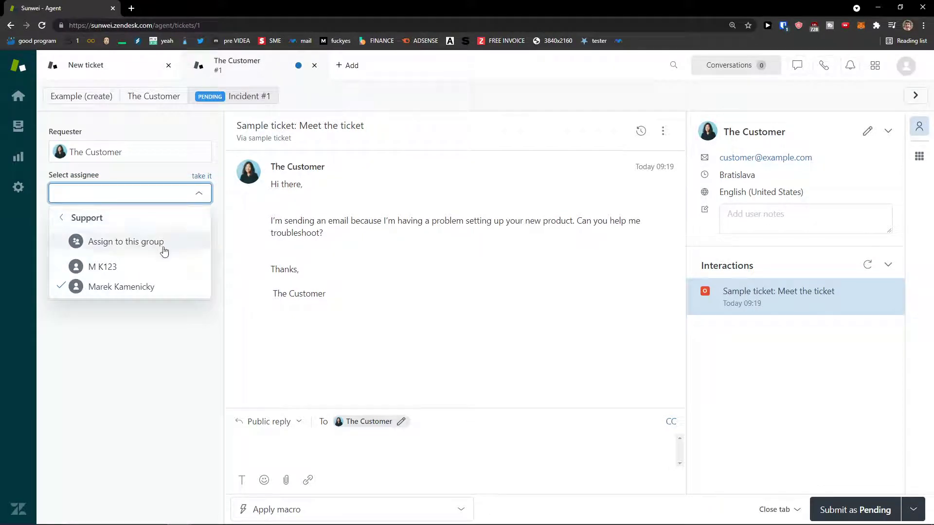
pyautogui.click(160, 287)
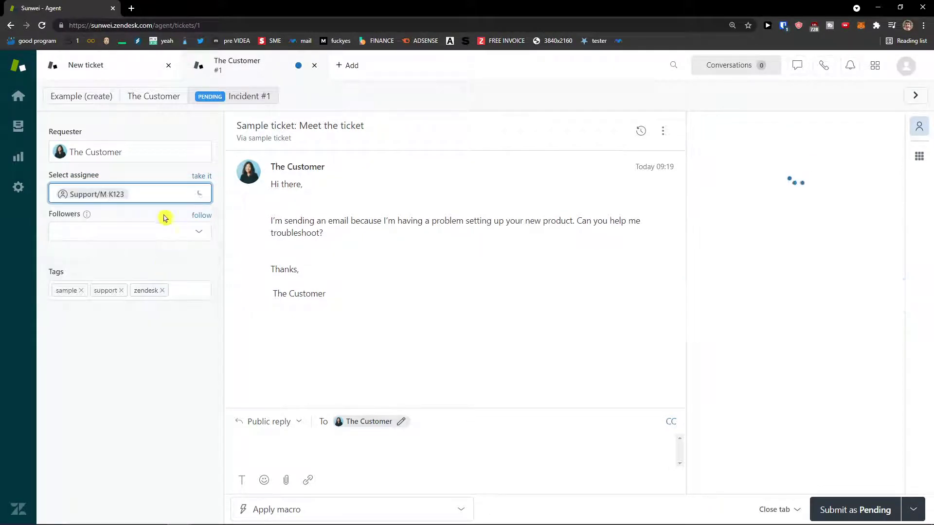
pyautogui.click(188, 193)
pyautogui.click(153, 286)
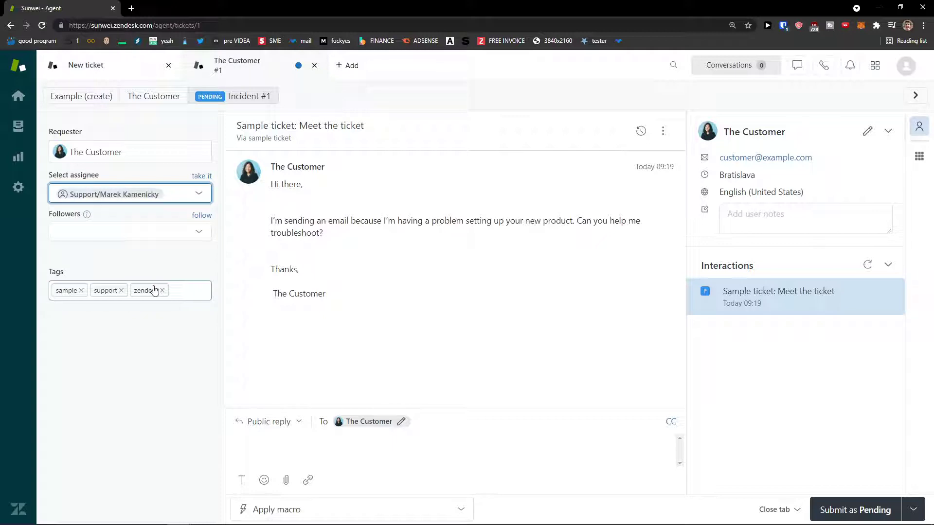
# - Read the explanation of ticket followers, recheck the assignee choices and open the agent search for followers
pyautogui.click(166, 231)
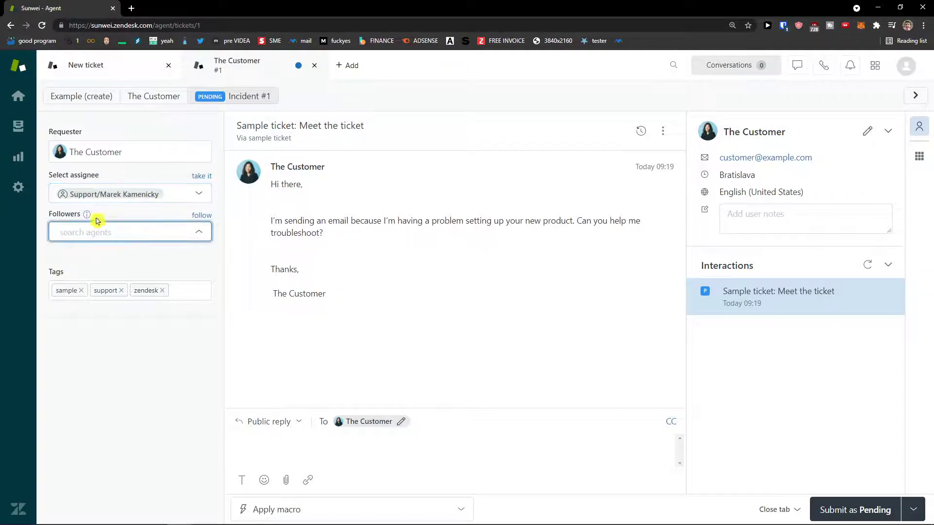
pyautogui.moveTo(88, 216)
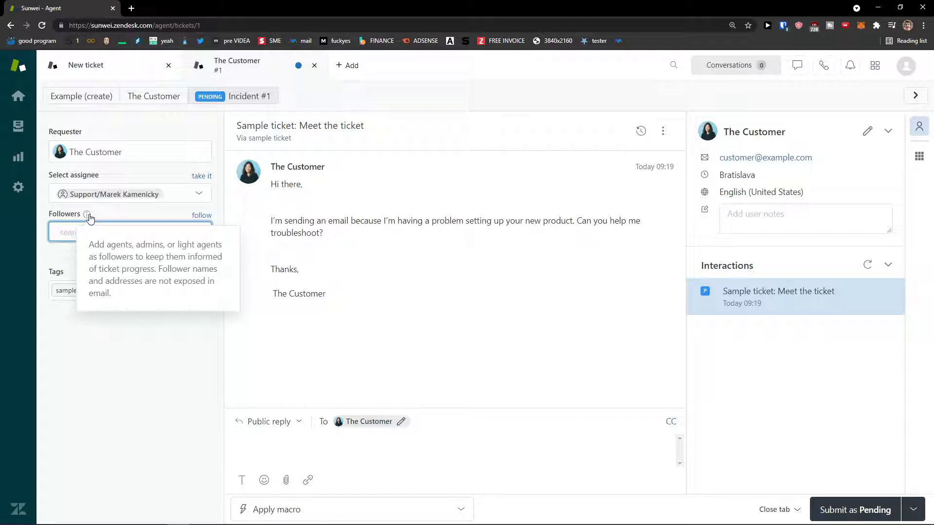
pyautogui.click(181, 194)
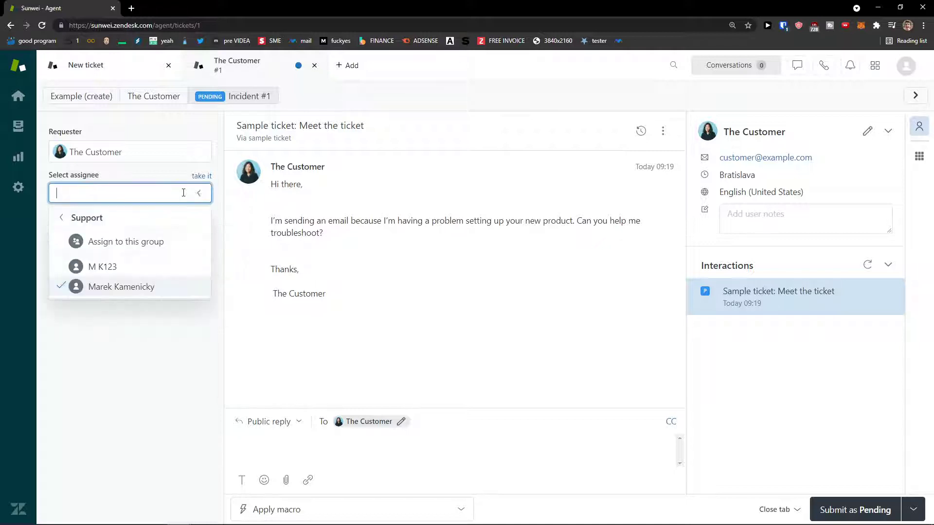
pyautogui.click(136, 329)
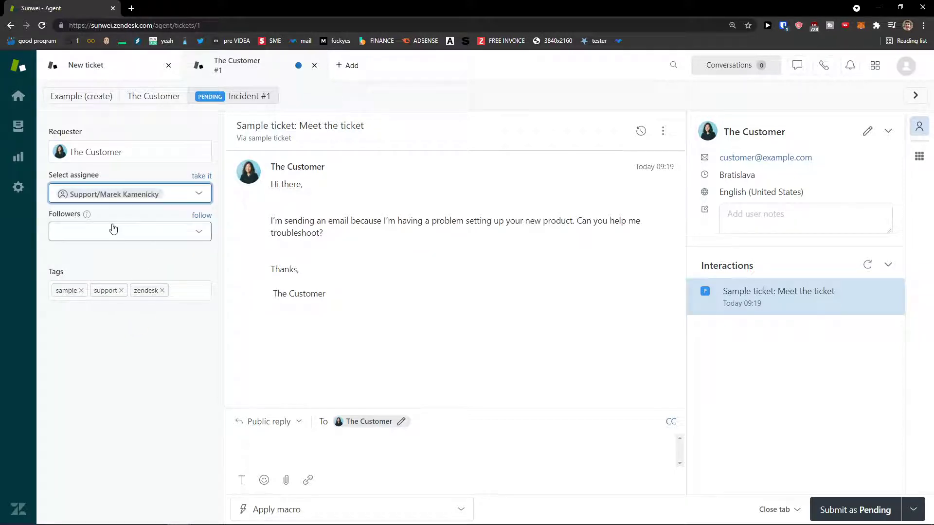
pyautogui.click(104, 233)
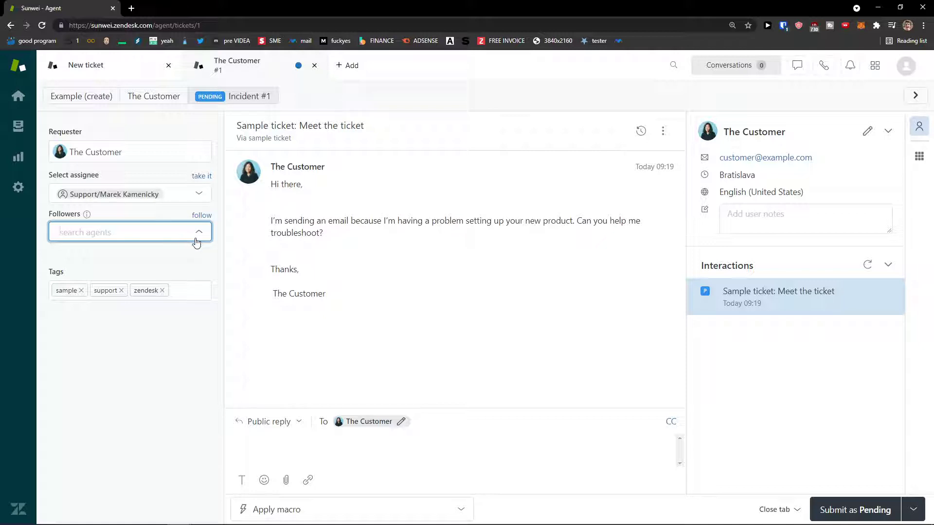
# - Add the tag "technical" to the ticket
pyautogui.click(186, 297)
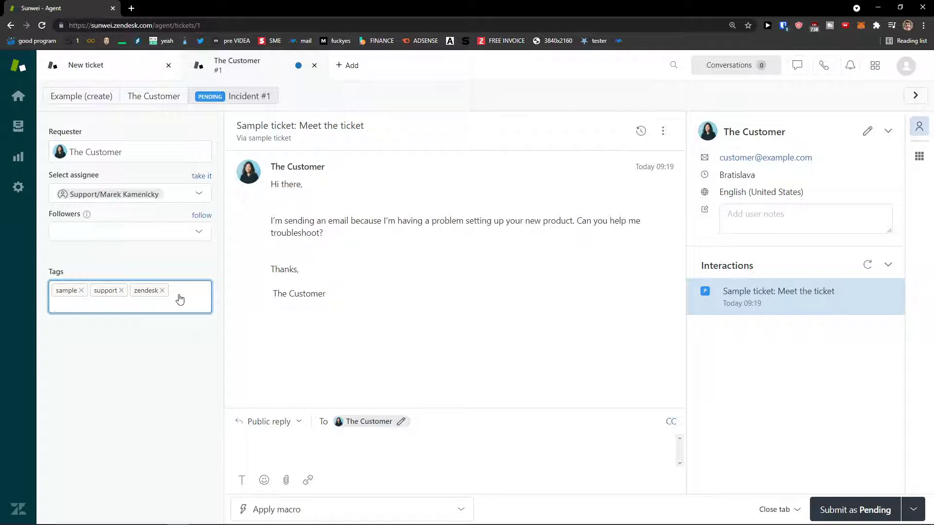
pyautogui.write('technical')
pyautogui.press('Return')
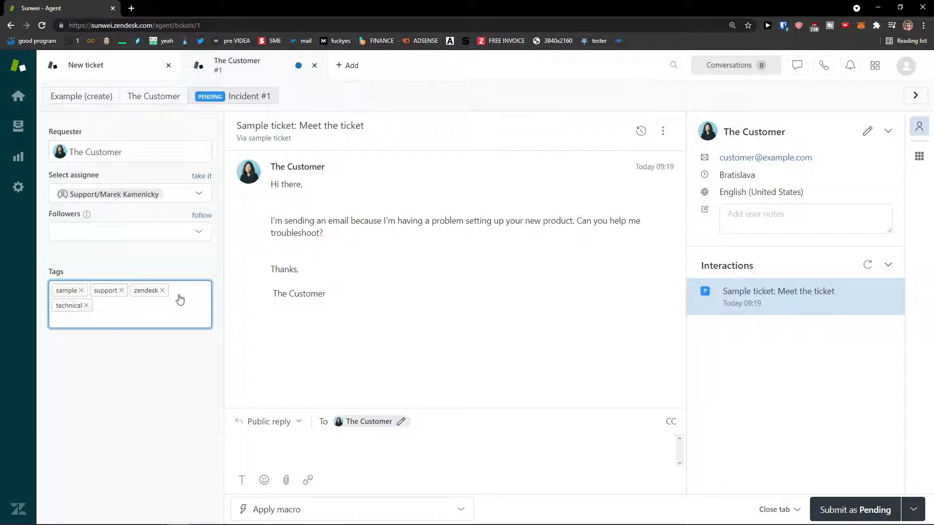
# - Write a public reply to the customer reading "Hi there," followed by "Thank you writing up"
pyautogui.click(423, 443)
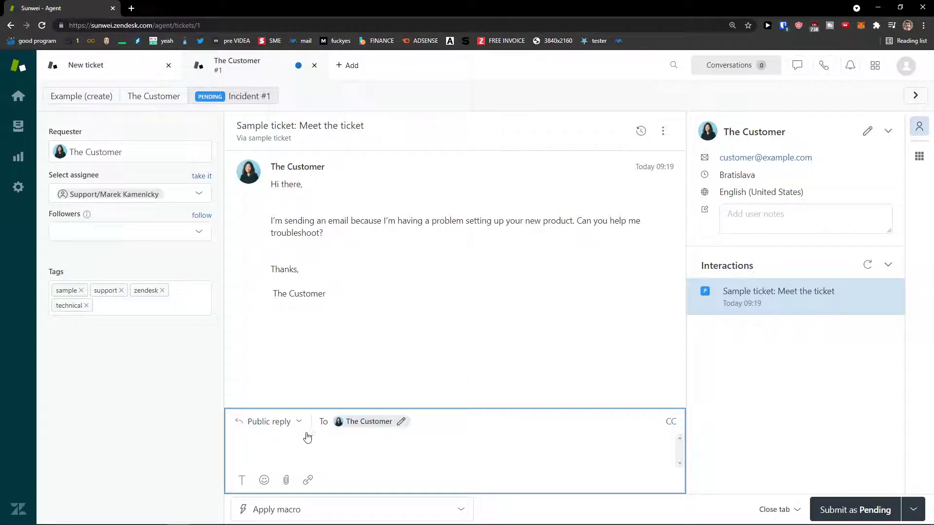
pyautogui.write('Hi there,')
pyautogui.press('Return')
pyautogui.write('Thank yo')
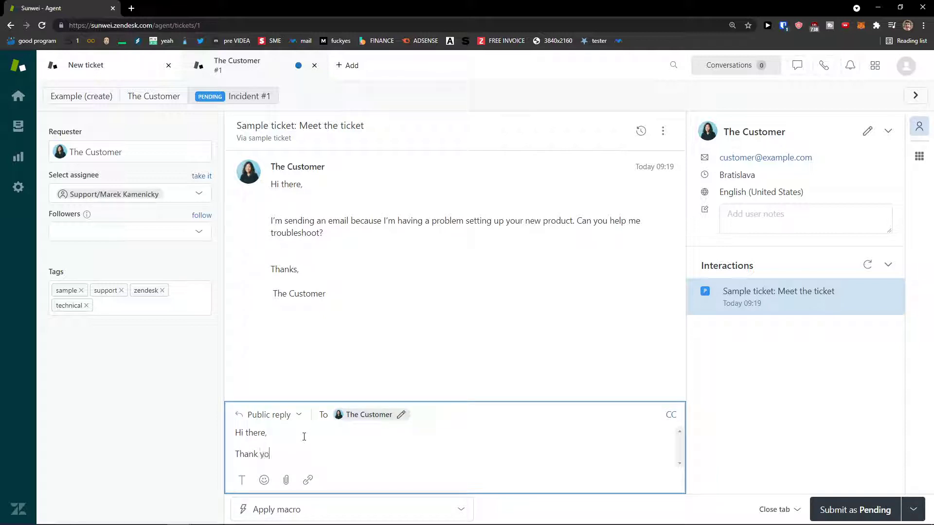
pyautogui.write('u writing upú')
# - Check the available reply types, switching the composer between internal note and public reply and ending on public reply
pyautogui.click(298, 416)
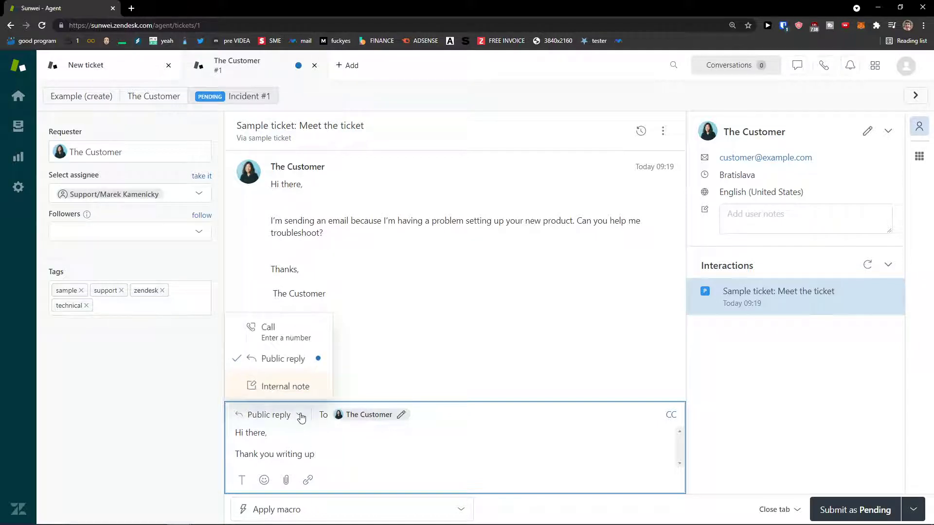
pyautogui.click(293, 340)
pyautogui.click(299, 416)
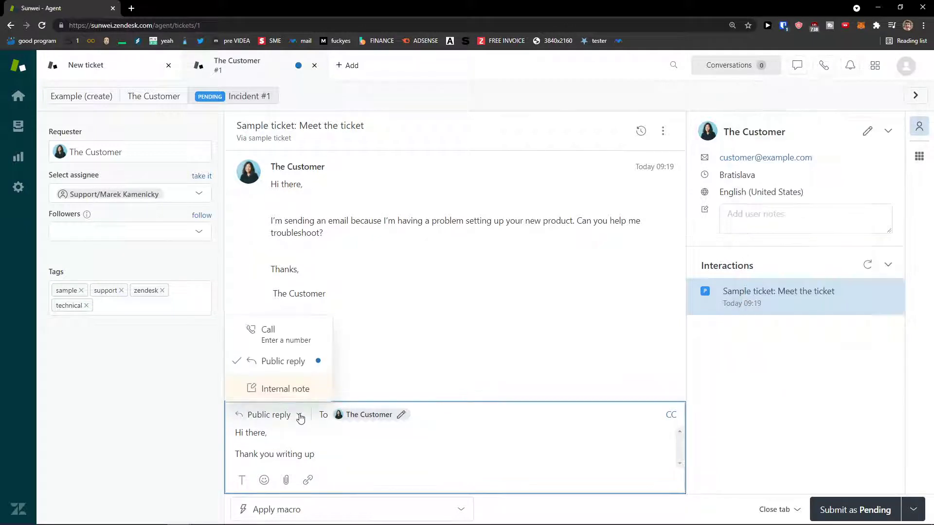
pyautogui.click(297, 387)
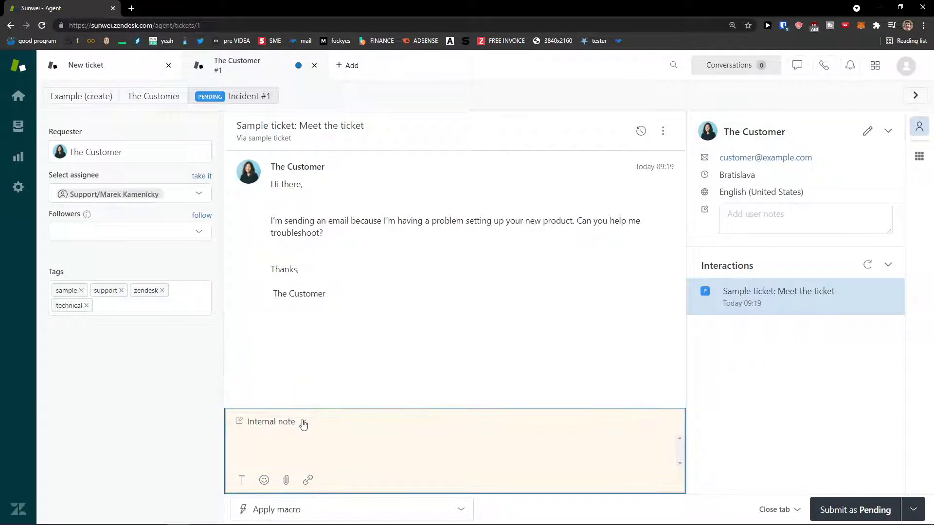
pyautogui.click(301, 423)
pyautogui.click(290, 375)
pyautogui.click(295, 422)
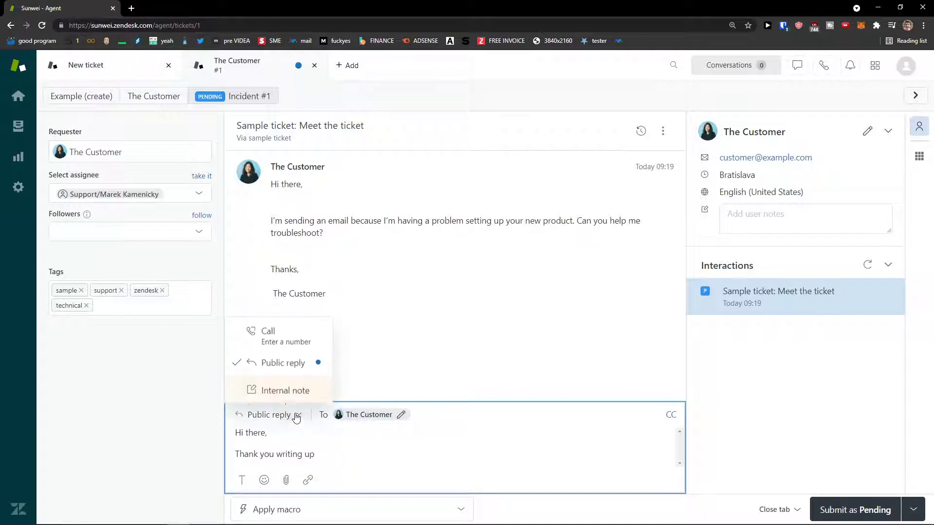
pyautogui.click(285, 393)
pyautogui.click(289, 423)
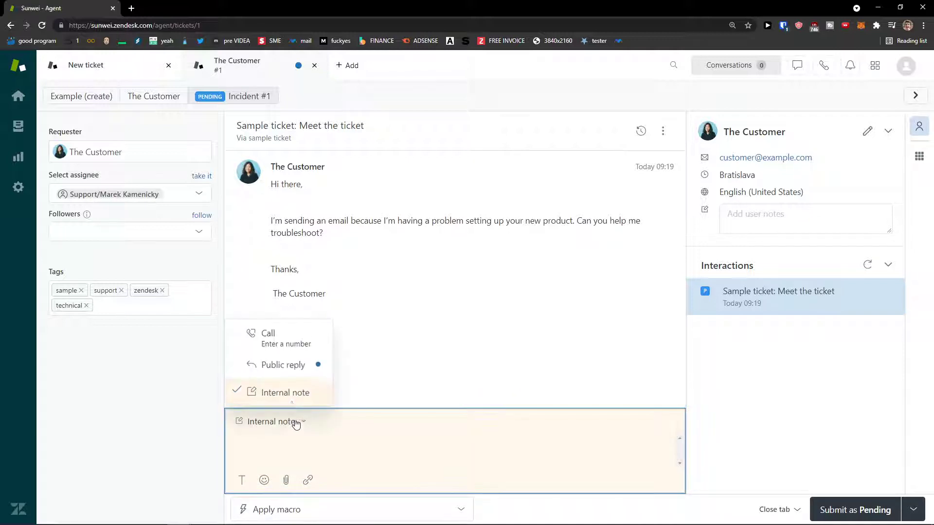
pyautogui.click(277, 376)
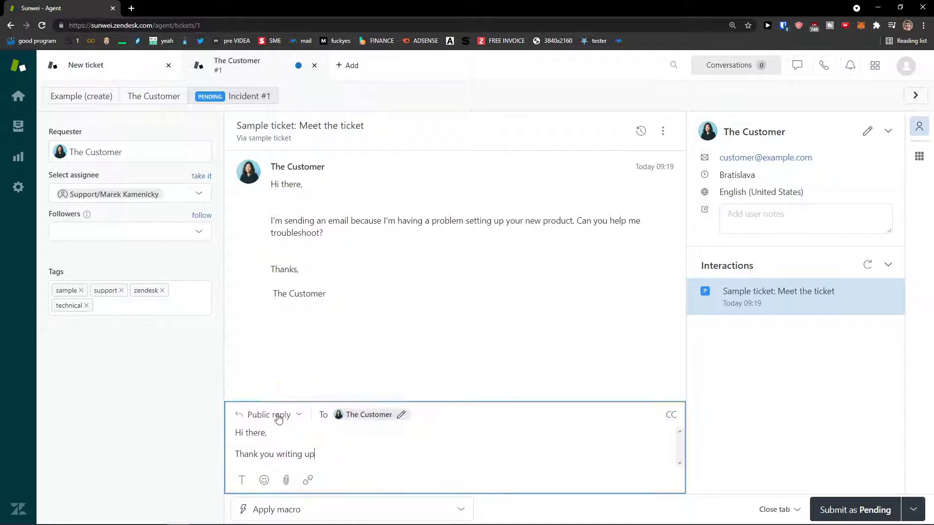
# - Append a grinning emoji to the public reply, and view the link form without adding a link
pyautogui.click(263, 481)
pyautogui.click(302, 365)
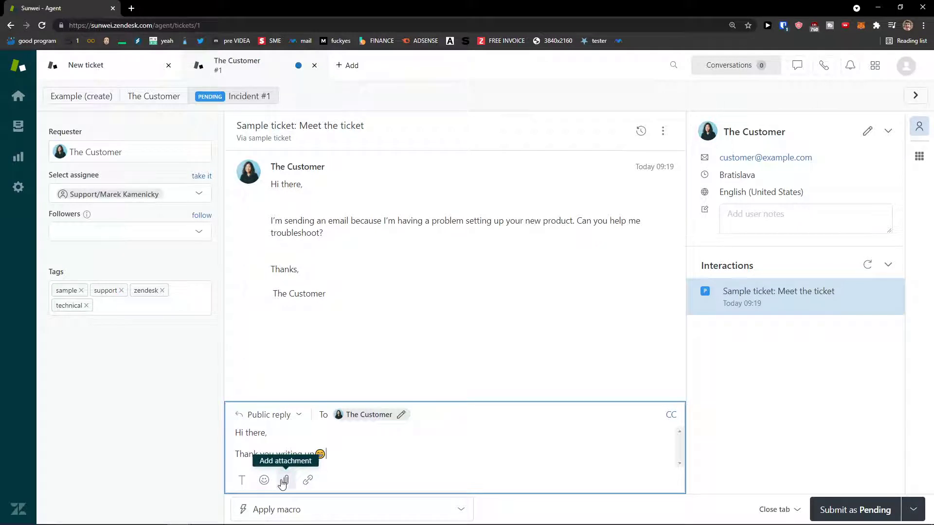
pyautogui.click(307, 482)
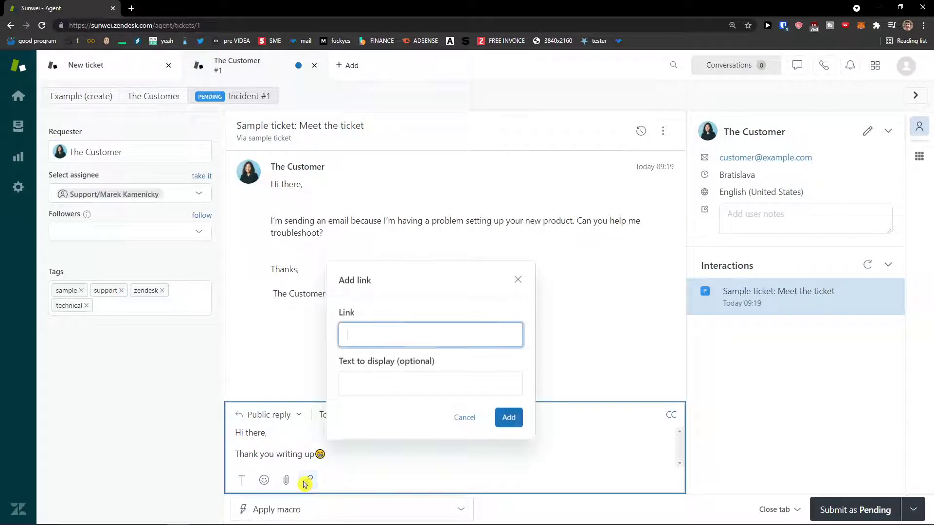
pyautogui.click(518, 280)
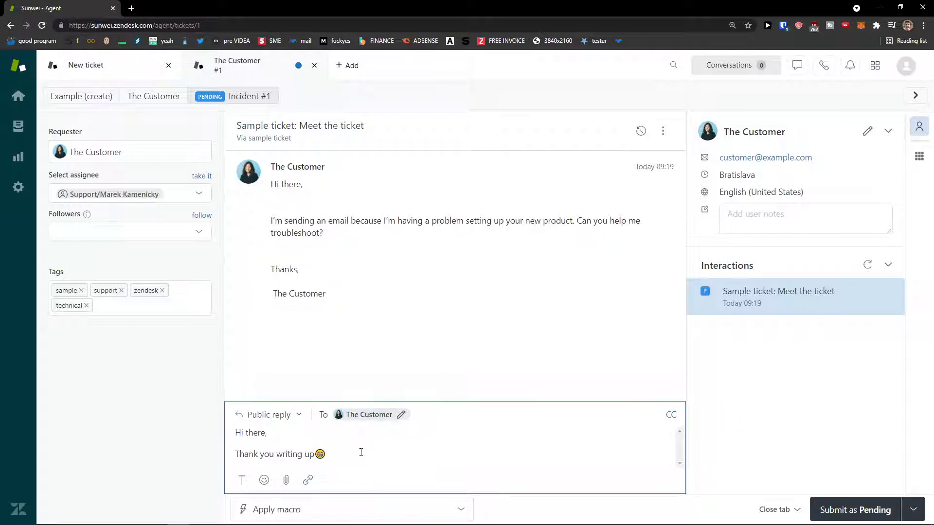
# - Look through the available macros and preview the contents of "Downgrade and inform" without applying it from the preview
pyautogui.click(312, 509)
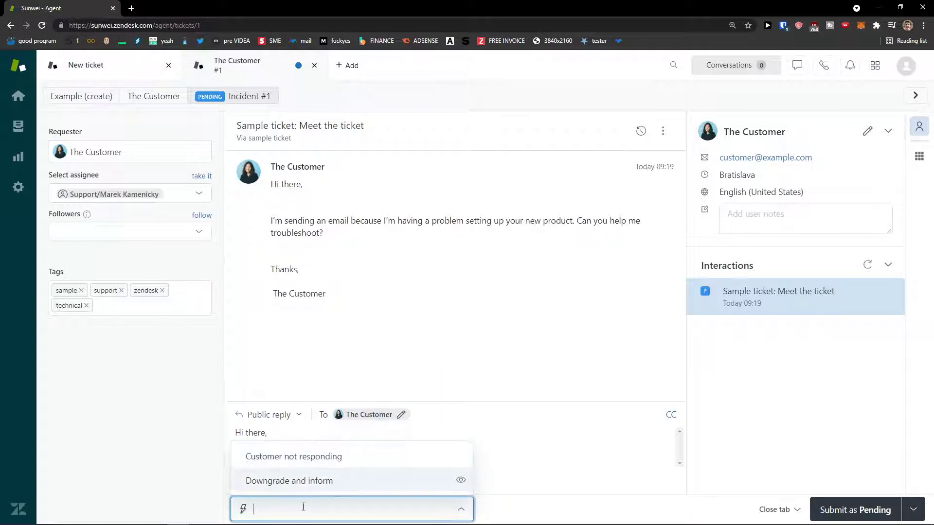
pyautogui.click(312, 491)
pyautogui.click(245, 509)
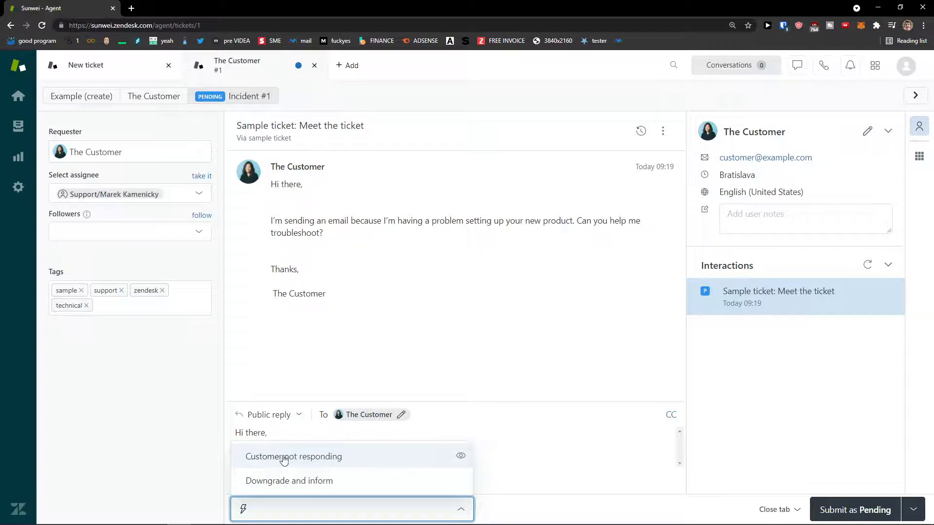
pyautogui.moveTo(284, 486)
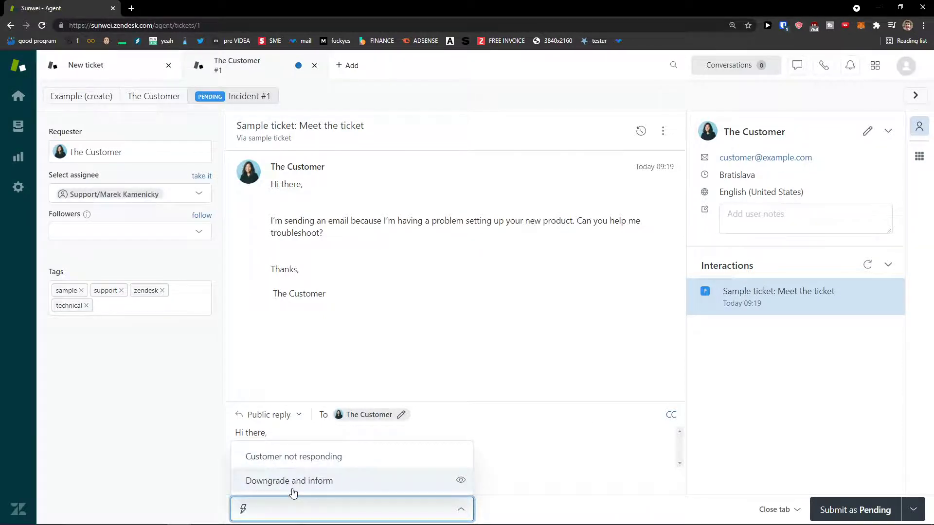
pyautogui.click(292, 489)
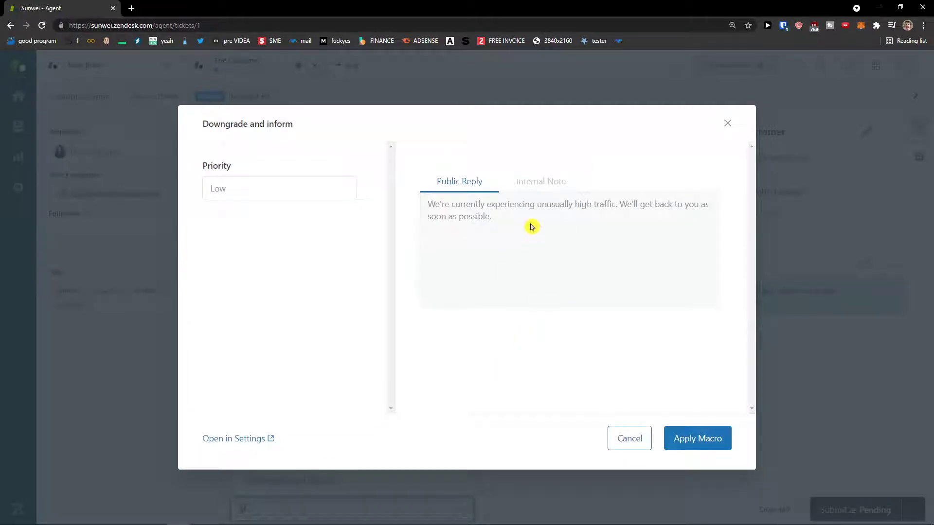
pyautogui.moveTo(531, 227); pyautogui.dragTo(415, 205)
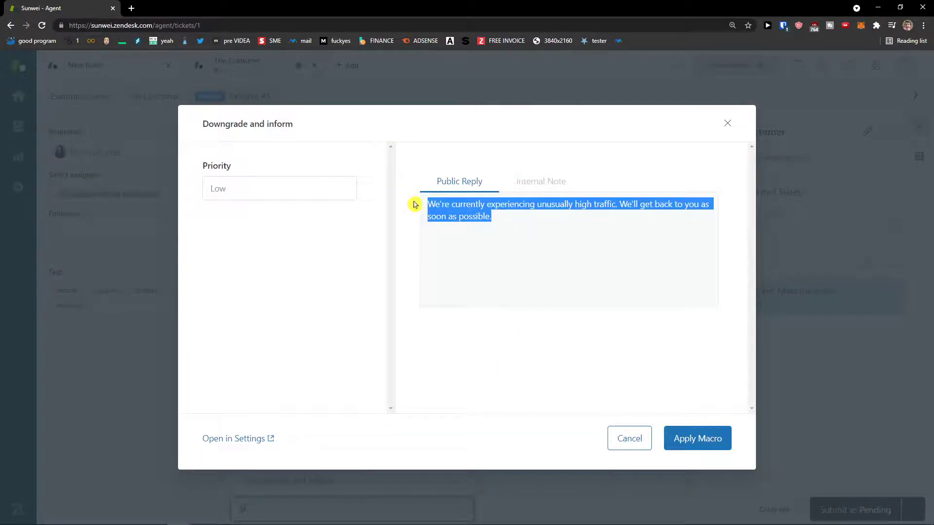
pyautogui.click(727, 123)
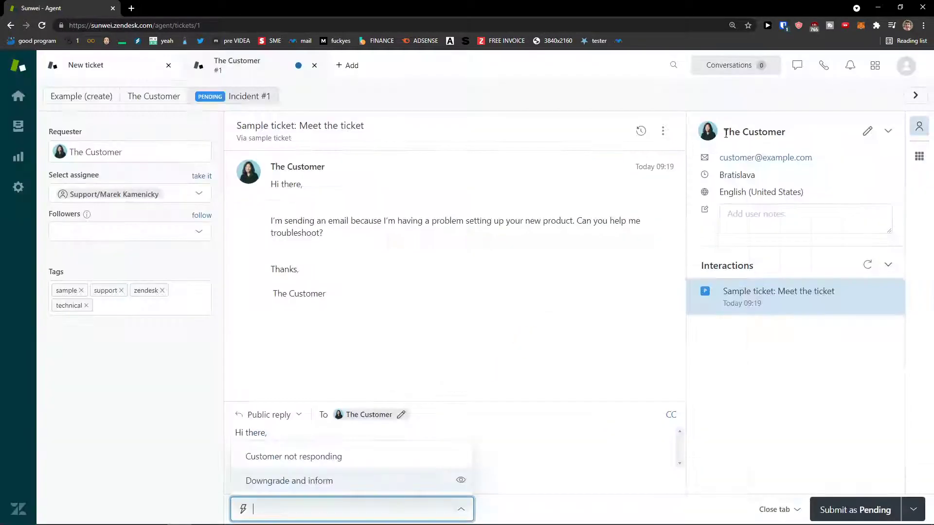
# - Apply the "Downgrade and inform" and "Customer not responding" macros to the reply, and delete both inserted texts
pyautogui.click(345, 481)
pyautogui.click(328, 507)
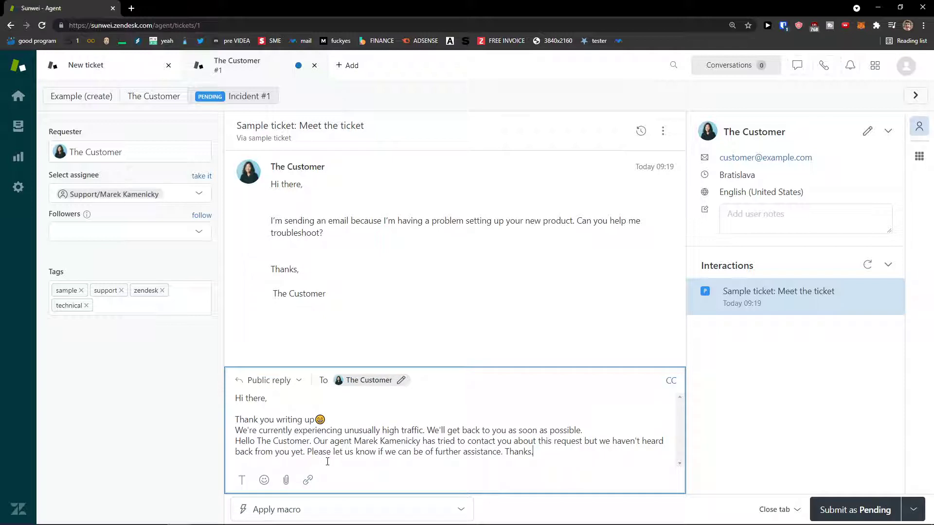
pyautogui.moveTo(589, 429); pyautogui.dragTo(235, 433)
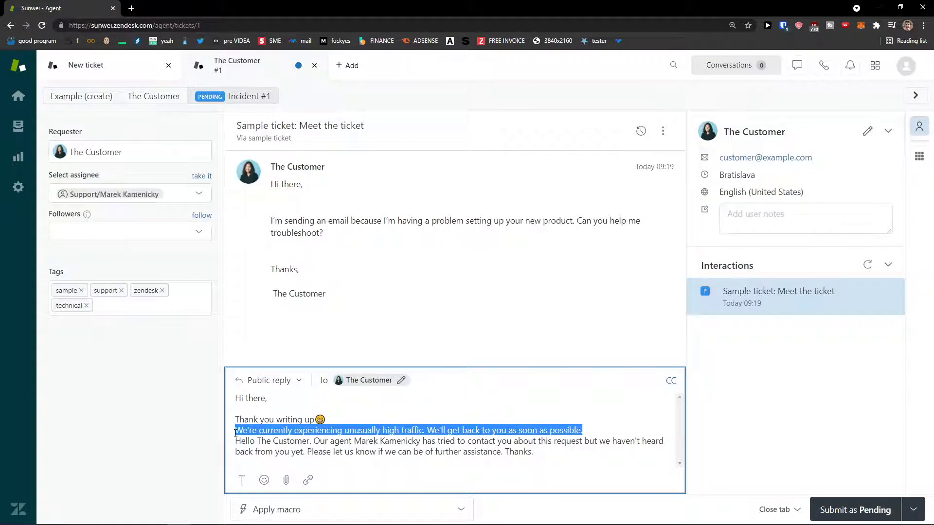
pyautogui.press('BackSpace')
pyautogui.moveTo(330, 443); pyautogui.dragTo(518, 452)
pyautogui.click(558, 451)
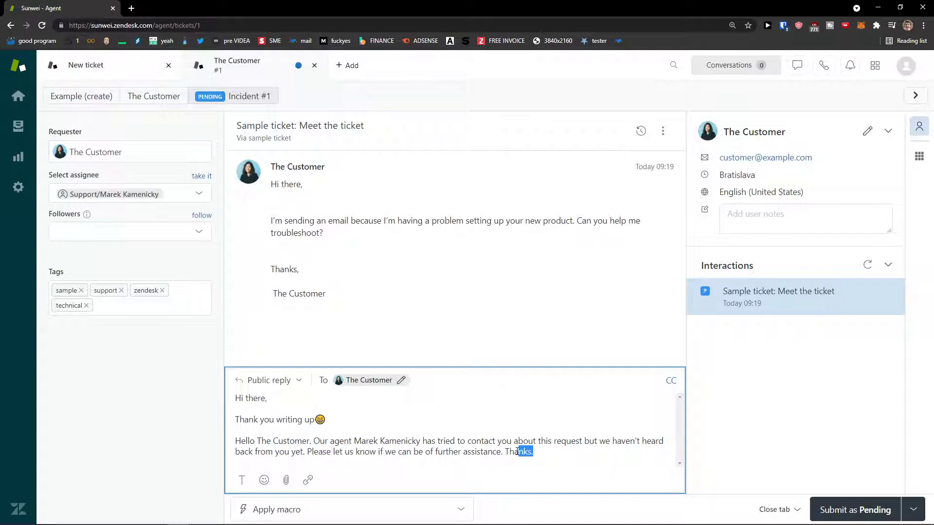
pyautogui.click(426, 440)
pyautogui.moveTo(542, 455); pyautogui.dragTo(270, 431)
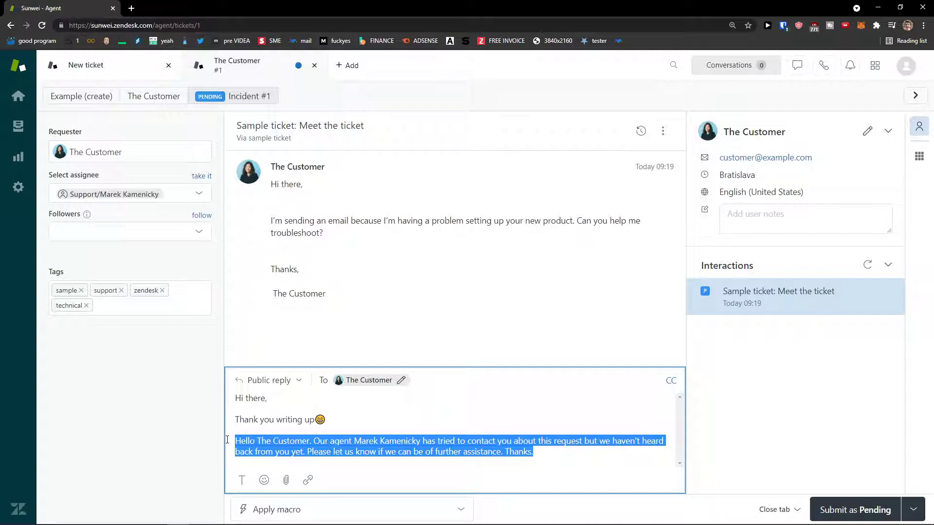
pyautogui.press('BackSpace')
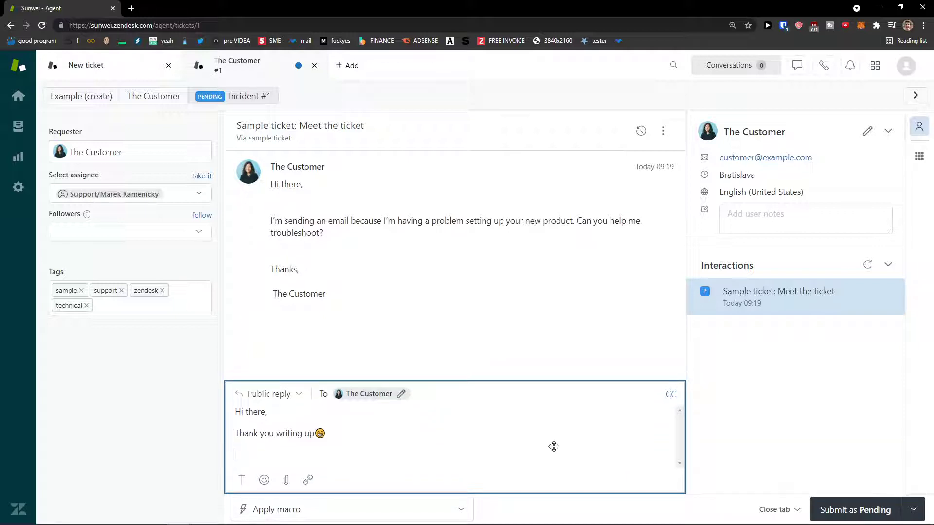
# - Hide the customer details beside the conversation and review the additional actions offered for the ticket
pyautogui.click(693, 365)
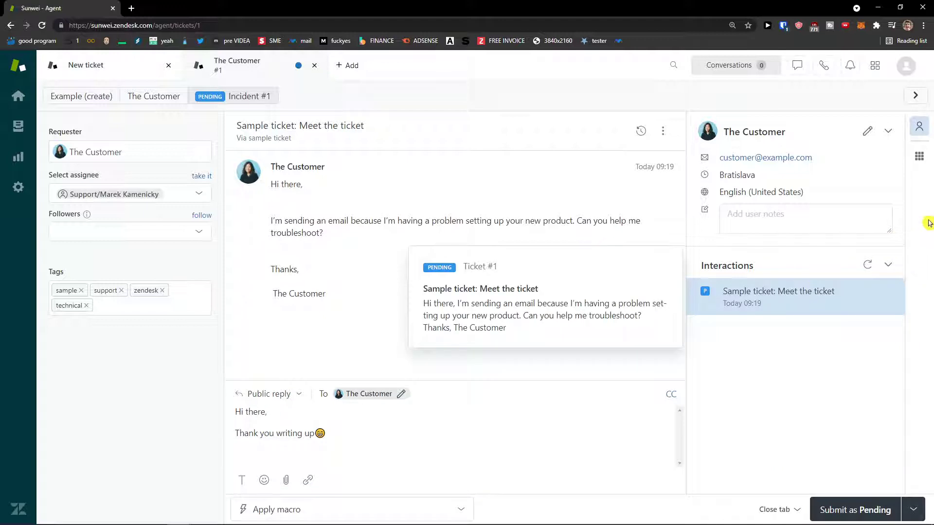
pyautogui.click(919, 129)
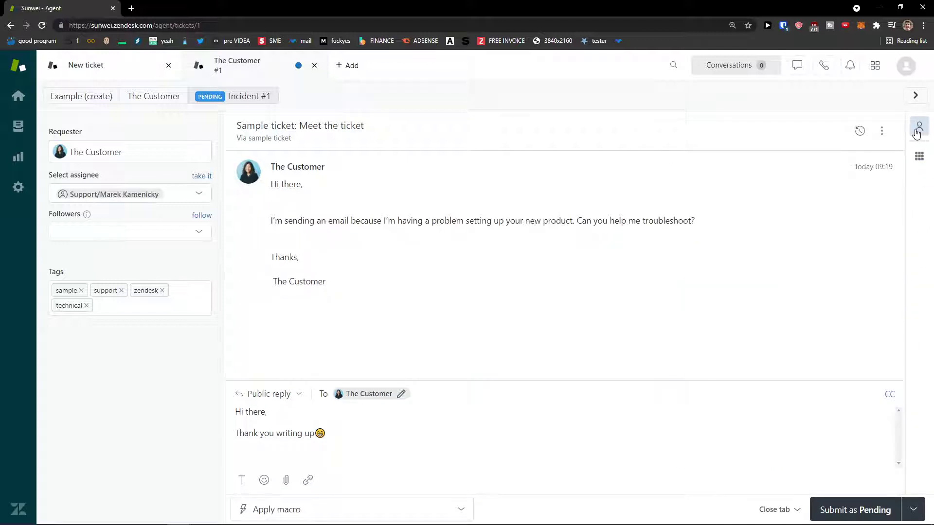
pyautogui.click(883, 133)
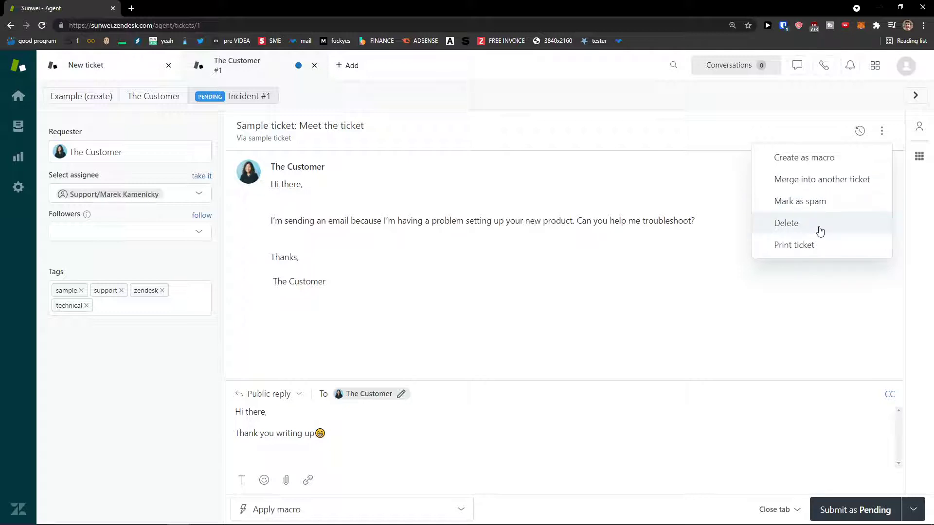
pyautogui.click(697, 303)
# - Start creating a macro from the ticket and examine the form's name, description, availability and action fields
pyautogui.click(883, 138)
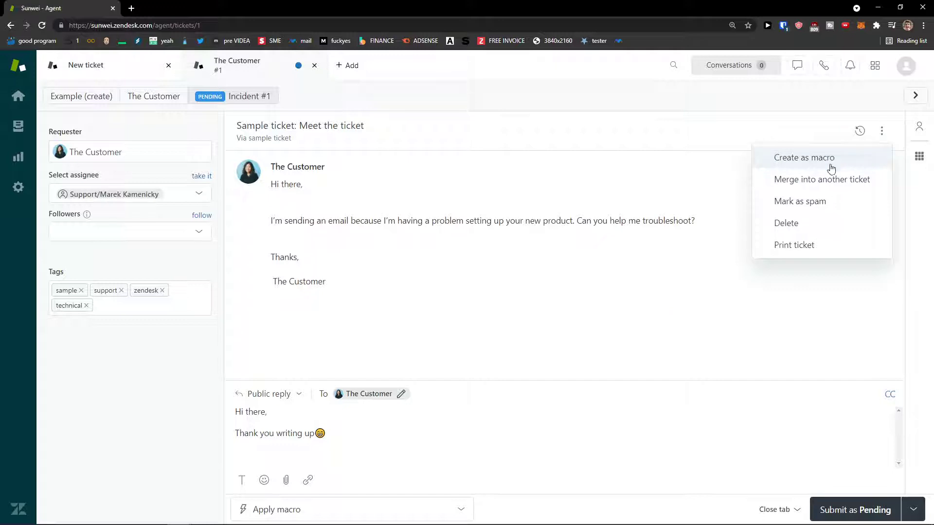
pyautogui.click(843, 156)
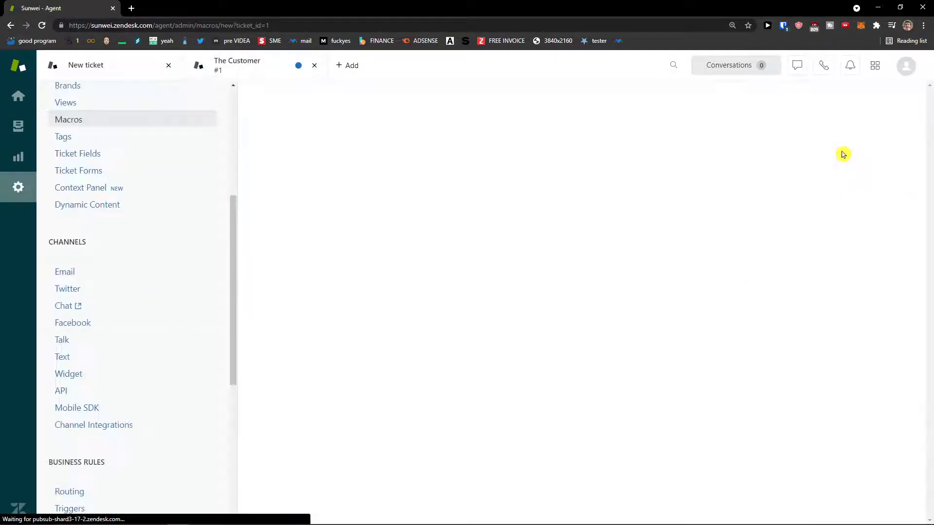
pyautogui.scroll(-5, 618, 264)
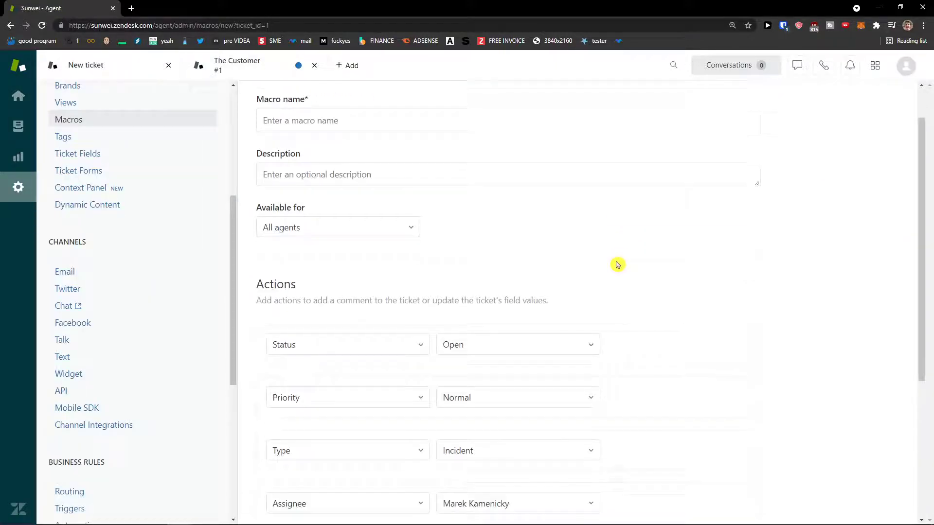
pyautogui.scroll(5, 623, 266)
pyautogui.click(414, 225)
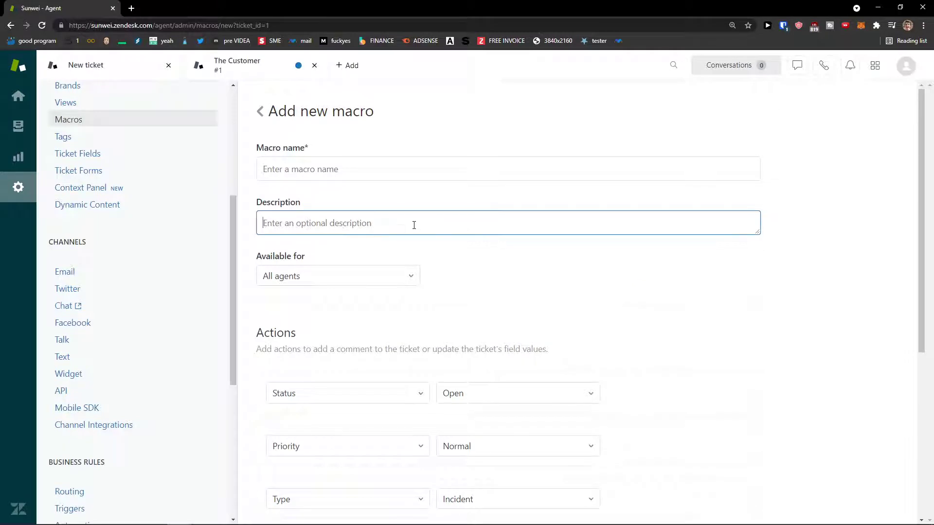
pyautogui.click(391, 170)
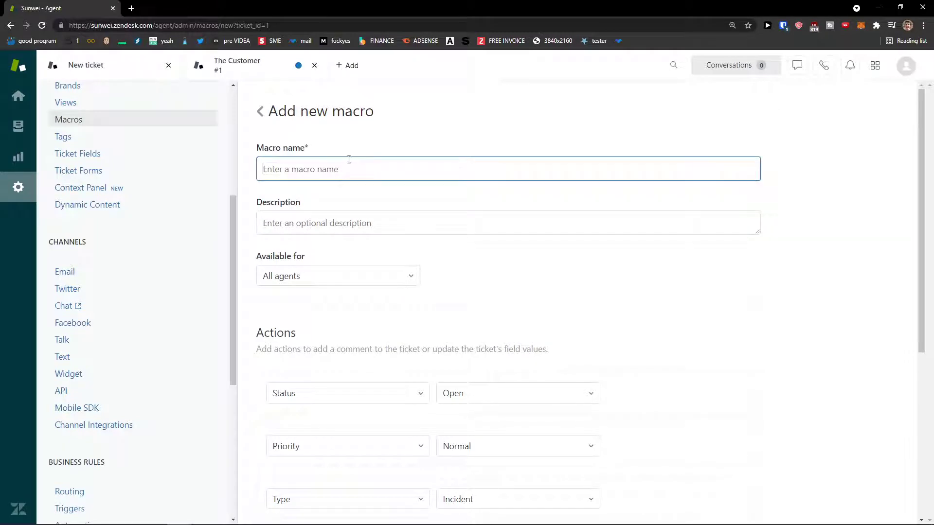
pyautogui.scroll(-2, 448, 250)
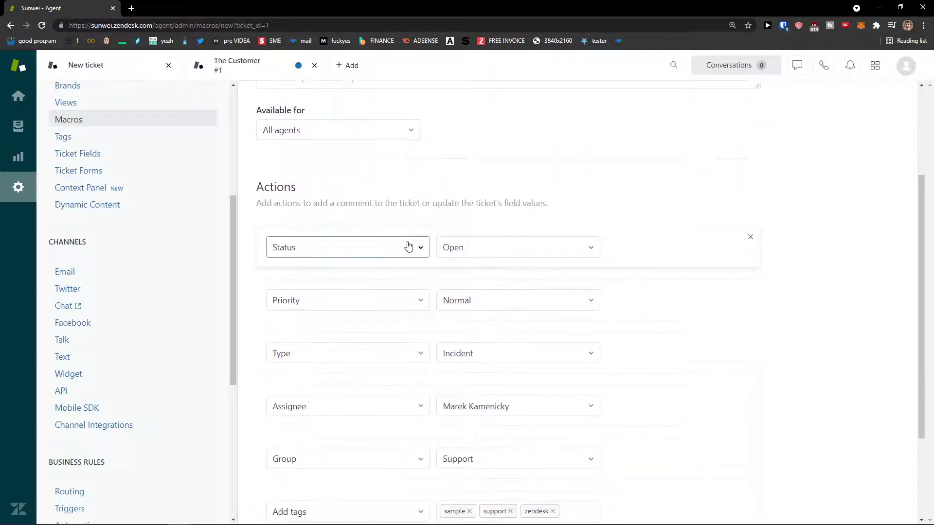
pyautogui.scroll(2, 418, 245)
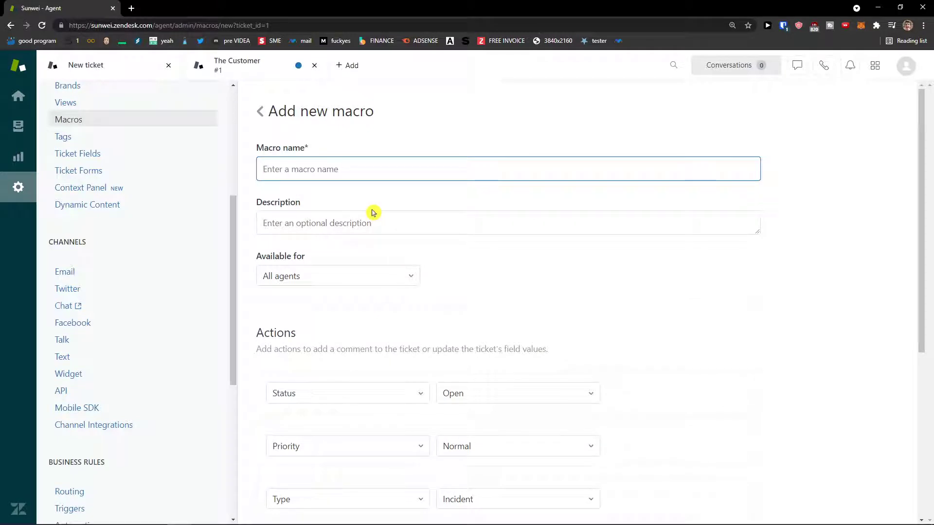
pyautogui.scroll(2, 188, 229)
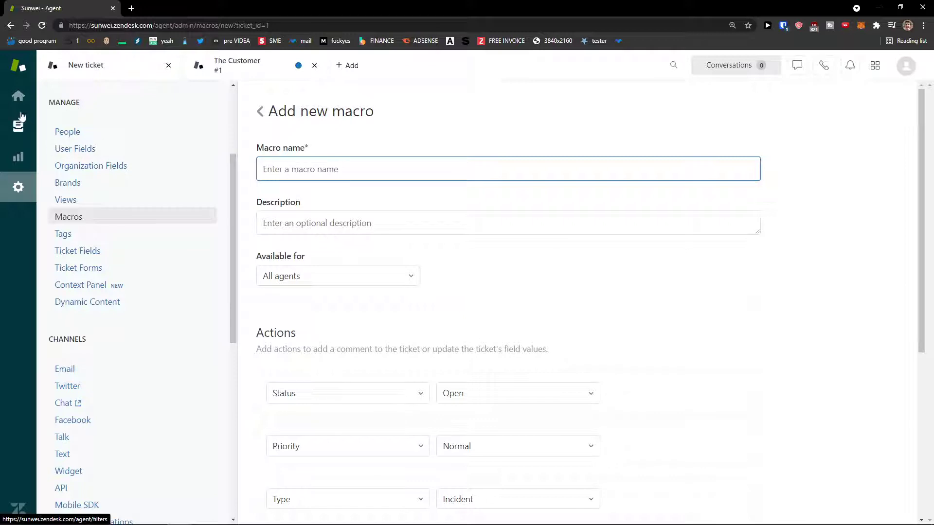
# - Return to "Sample ticket: Meet the ticket" through the ticket views and show the customer details and interactions
pyautogui.click(18, 128)
pyautogui.click(371, 186)
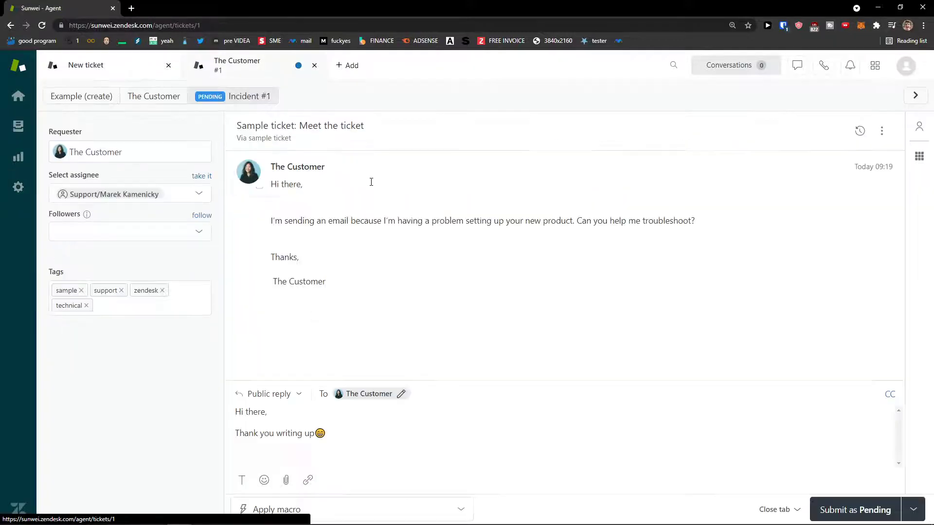
pyautogui.click(919, 127)
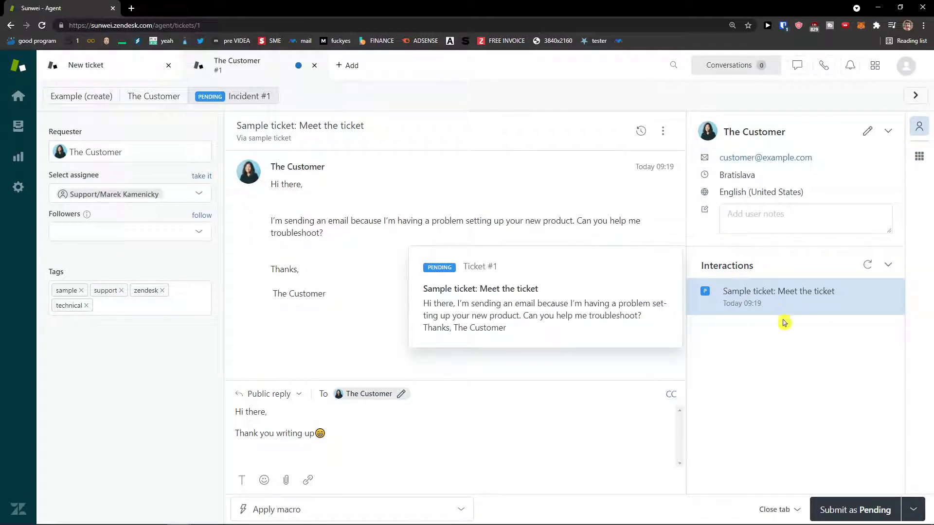
# - Advance to the next ticket, and reopen "Sample ticket: Meet the ticket" from the ticket views
pyautogui.click(917, 95)
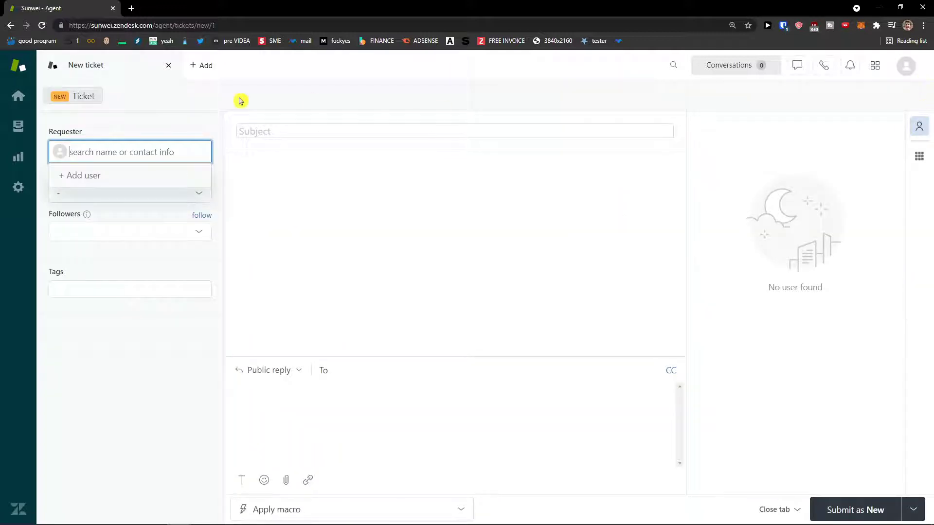
pyautogui.click(18, 95)
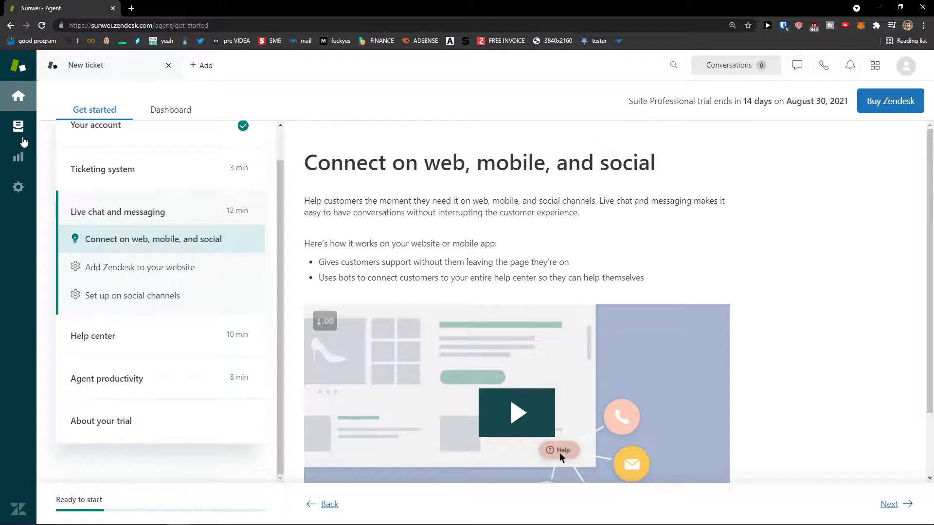
pyautogui.click(18, 126)
pyautogui.click(344, 189)
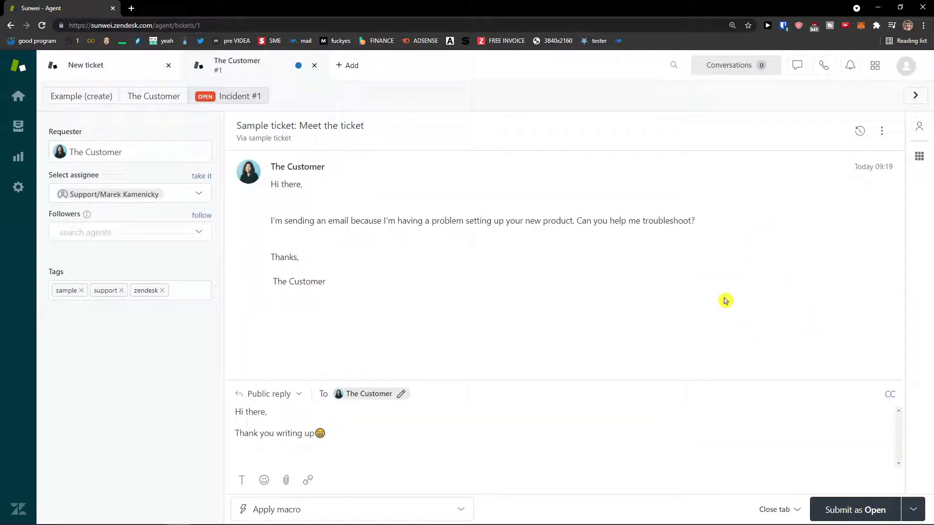
# - Review what can happen to the ticket tab after submission and which statuses the ticket can be submitted with
pyautogui.click(778, 510)
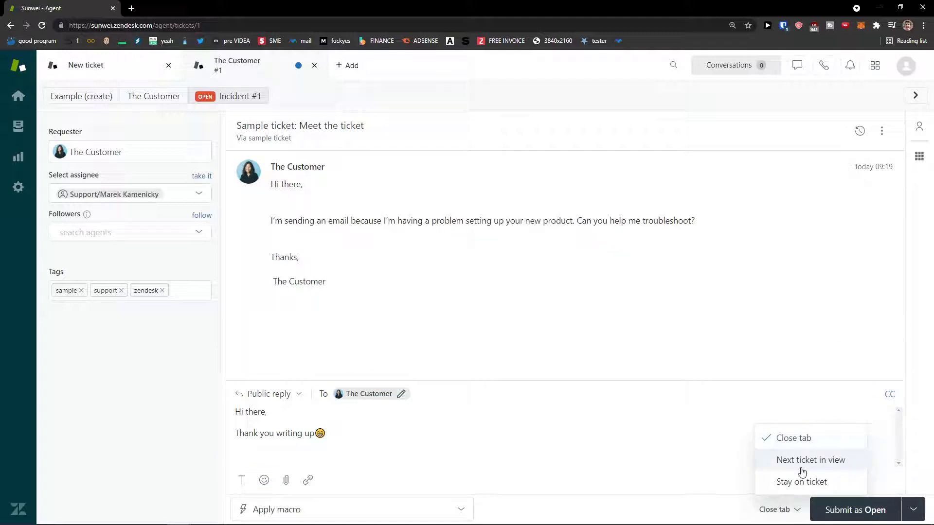
pyautogui.click(791, 506)
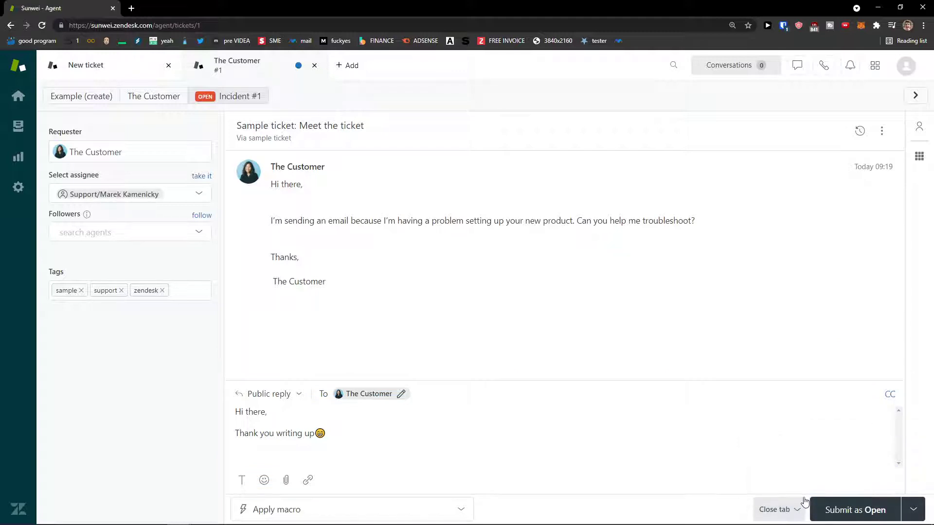
pyautogui.click(922, 516)
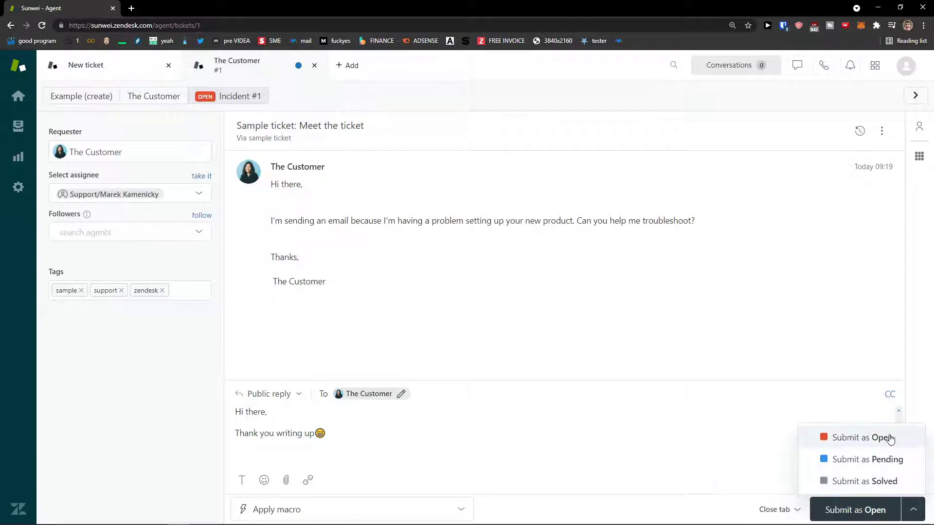
pyautogui.click(790, 509)
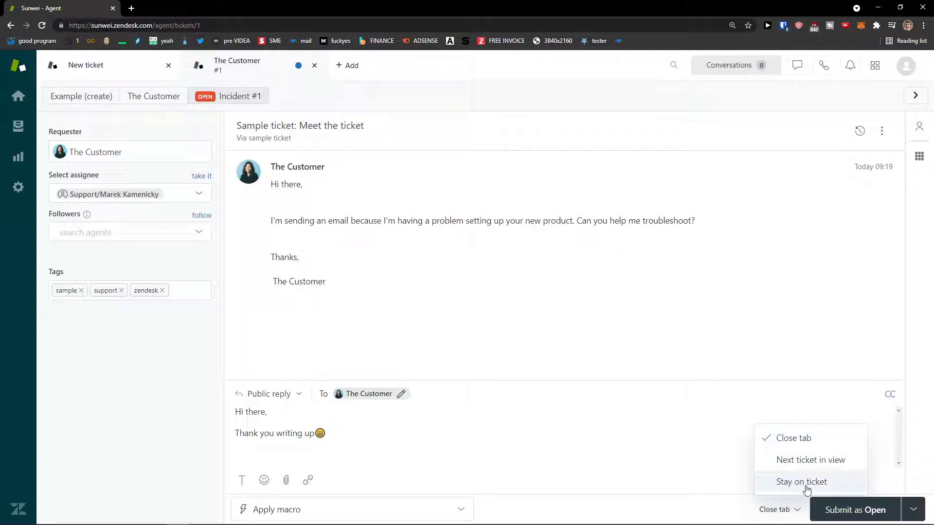
# - Submit the ticket with the public reply as Open
pyautogui.click(909, 508)
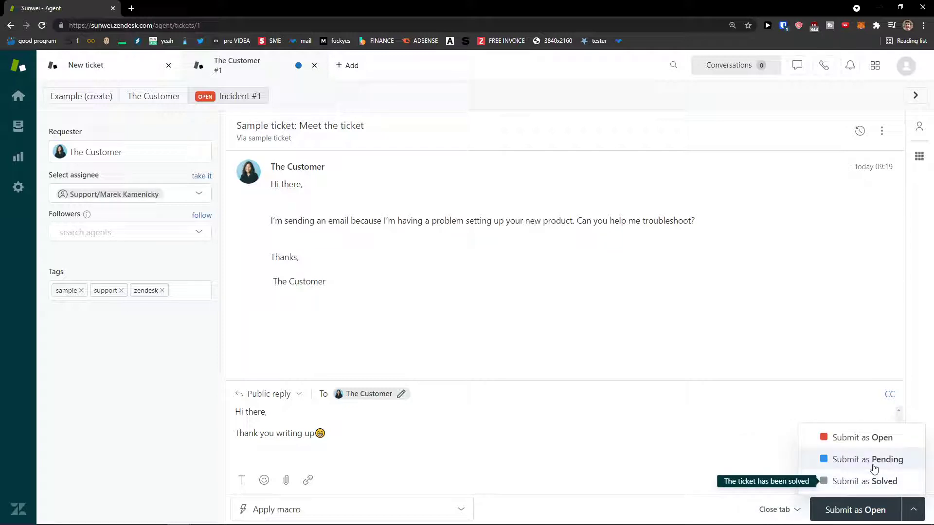
pyautogui.click(871, 446)
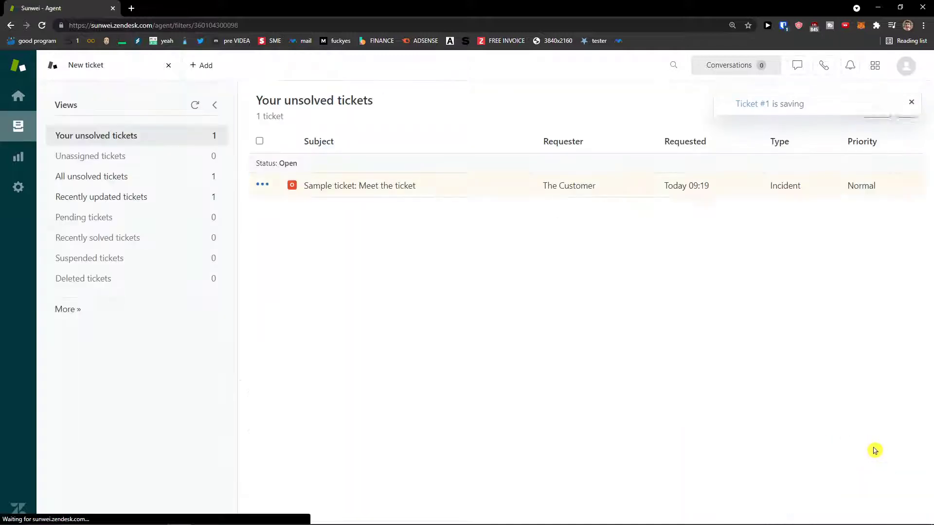
# - Reopen "Sample ticket: Meet the ticket" from the unsolved tickets and submit it as Pending
pyautogui.click(384, 186)
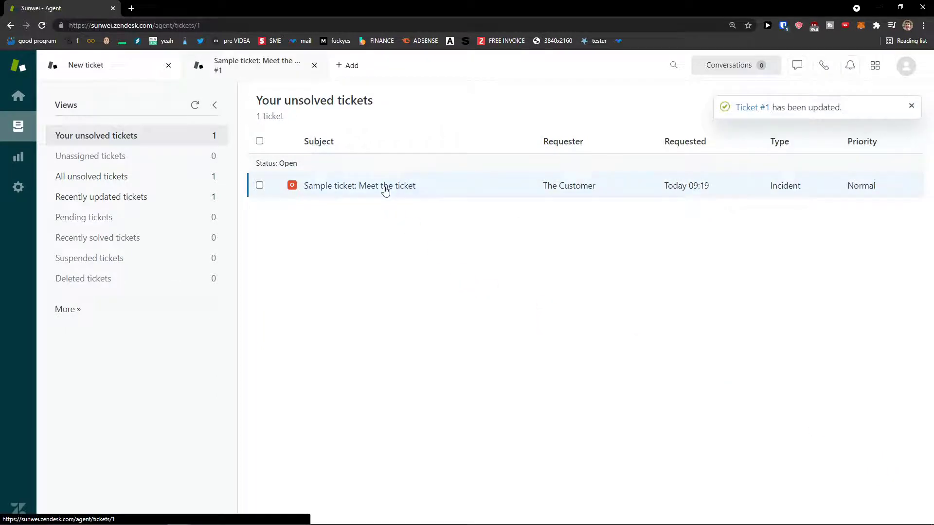
pyautogui.click(915, 508)
pyautogui.click(883, 459)
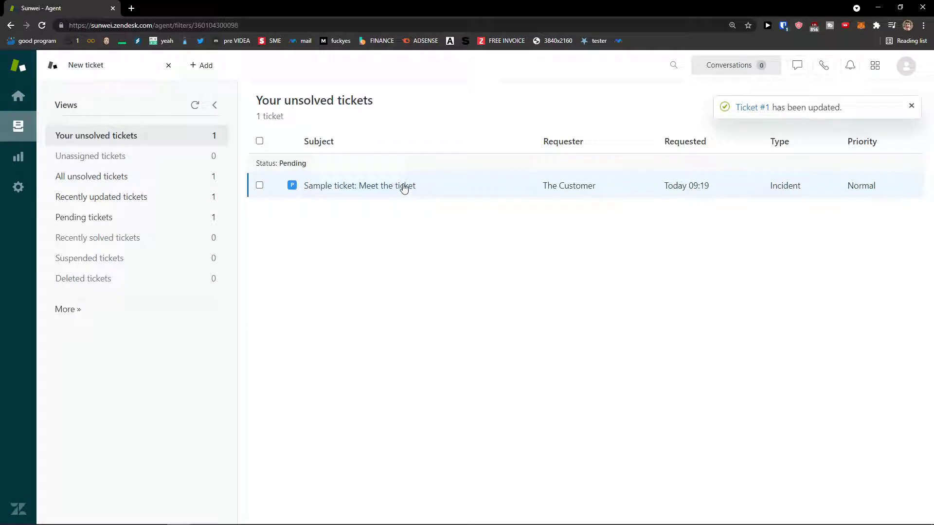
# - Submit "Sample ticket: Meet the ticket" as Open and reopen it from the unsolved tickets
pyautogui.moveTo(404, 188)
pyautogui.click(403, 188)
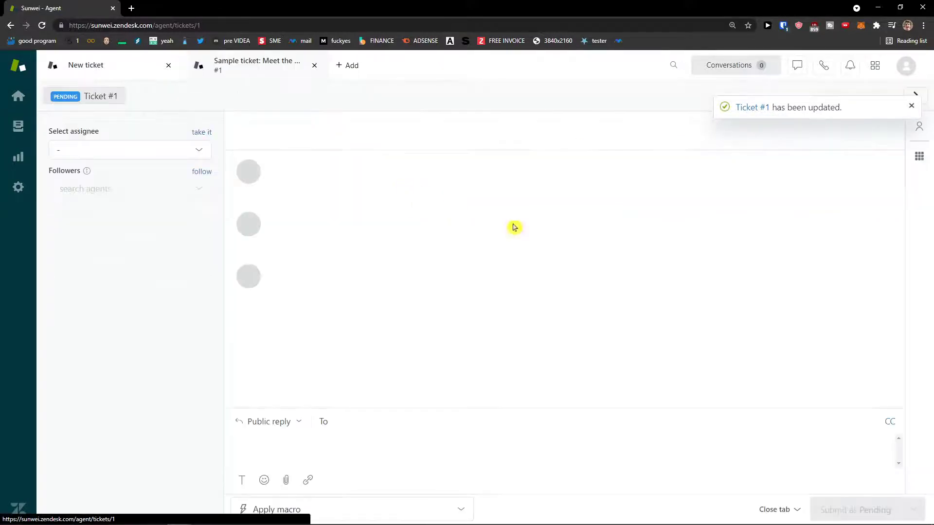
pyautogui.click(914, 509)
pyautogui.click(878, 438)
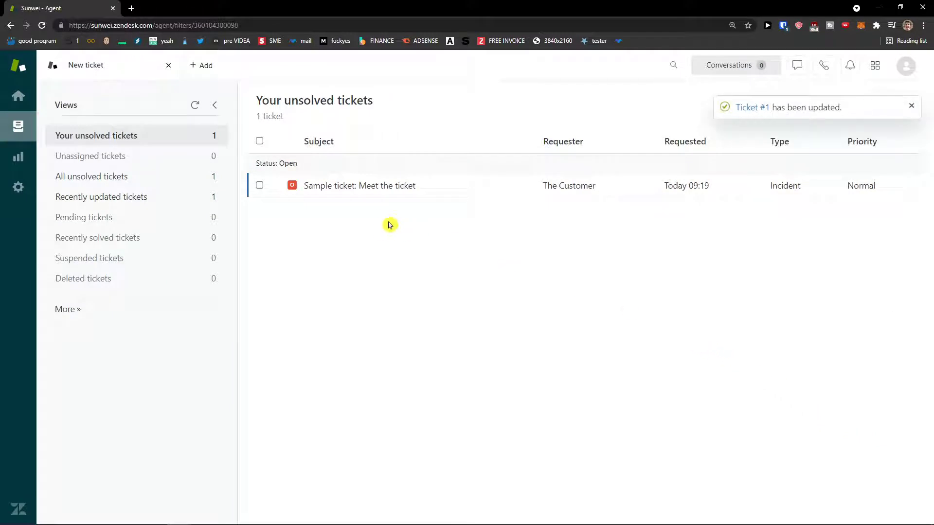
pyautogui.click(377, 194)
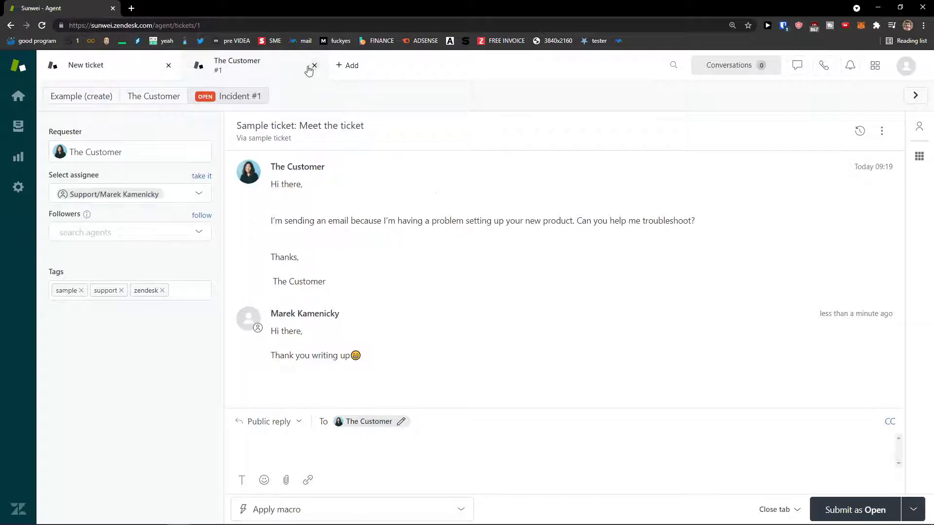
# - Review the form for adding a new user and close it without saving
pyautogui.click(351, 68)
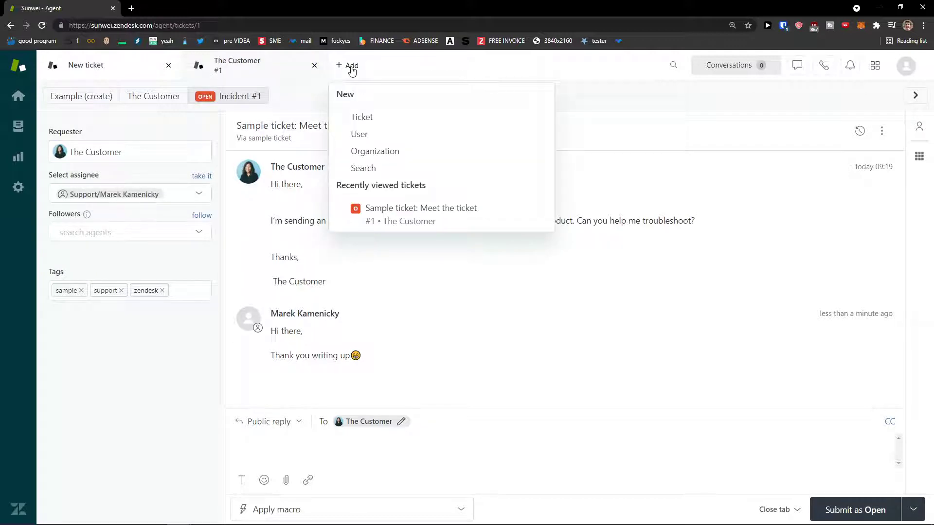
pyautogui.click(360, 134)
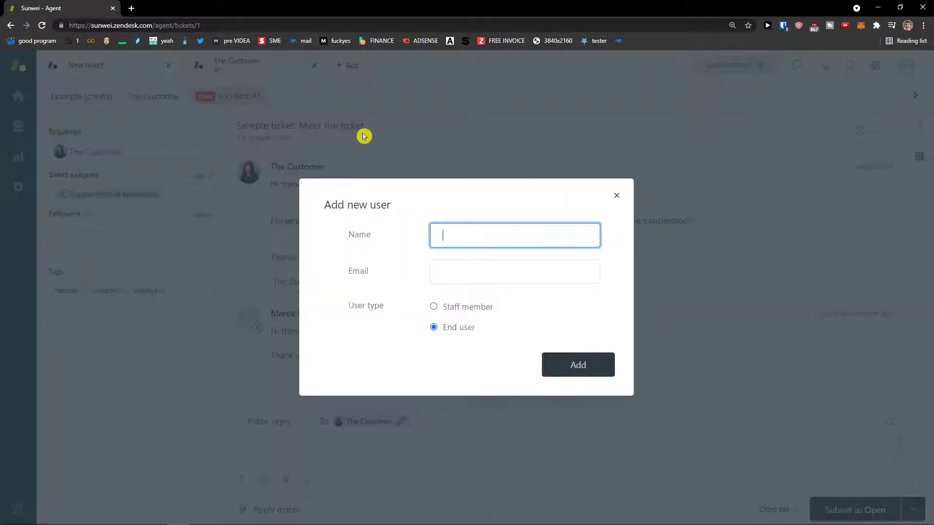
pyautogui.click(617, 203)
# - Examine a blank new ticket and its option for adding a user as requester, and close the draft
pyautogui.click(344, 73)
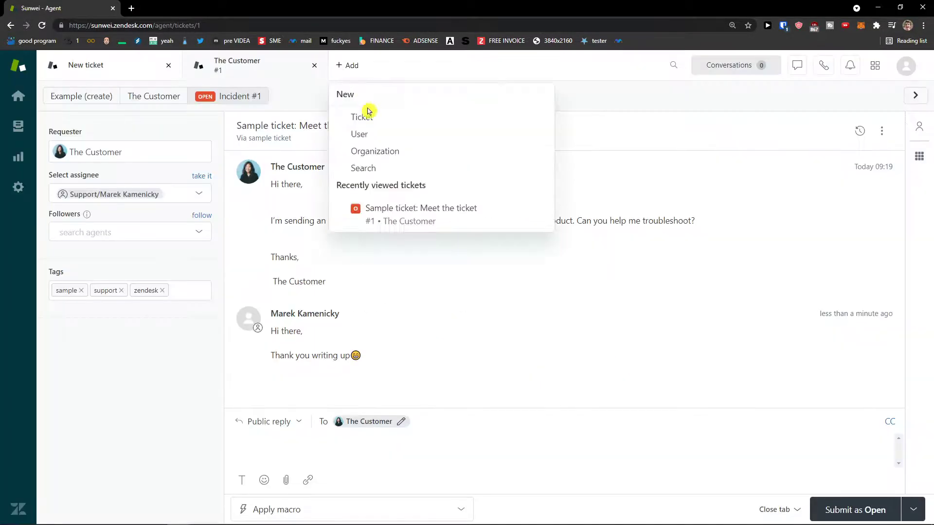
pyautogui.click(366, 117)
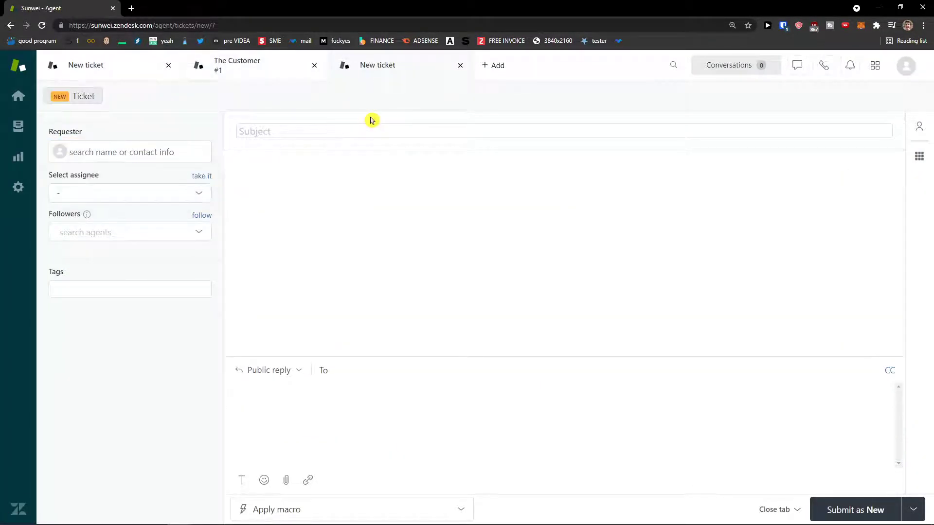
pyautogui.click(179, 156)
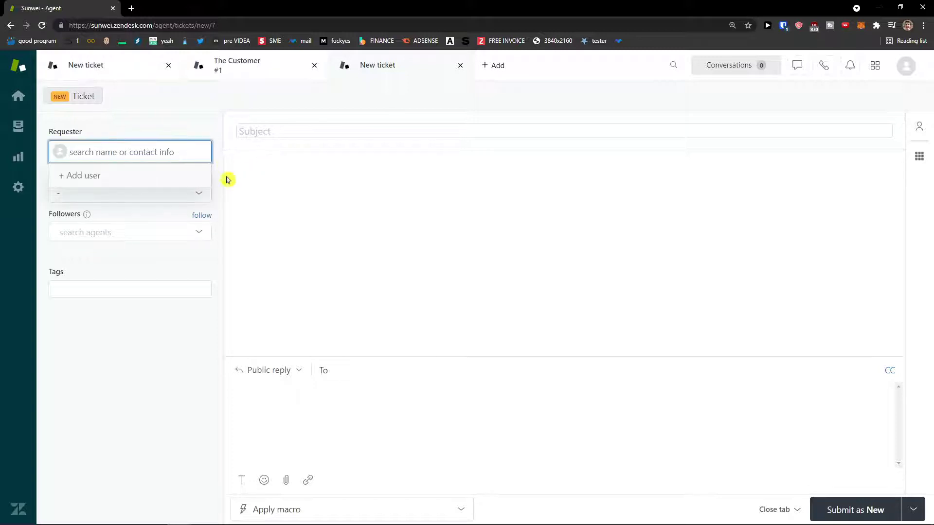
pyautogui.click(305, 192)
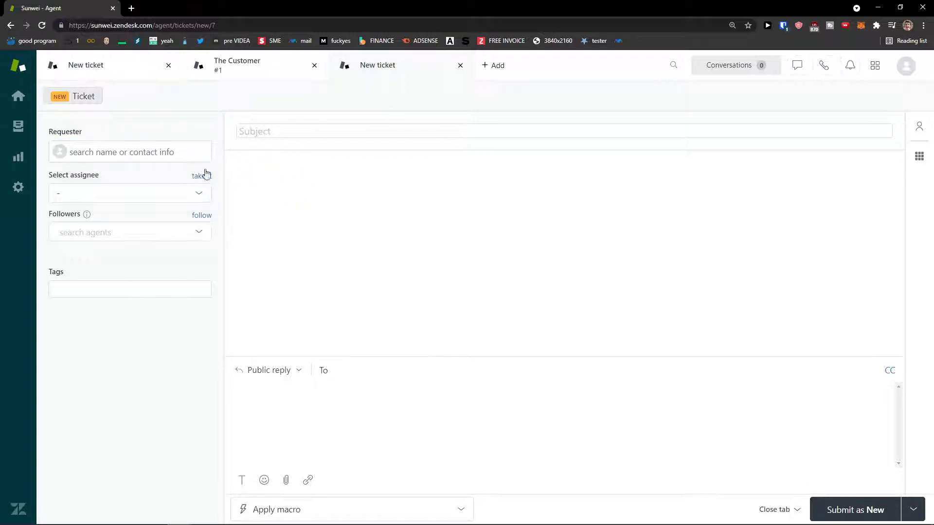
pyautogui.click(159, 157)
pyautogui.click(144, 176)
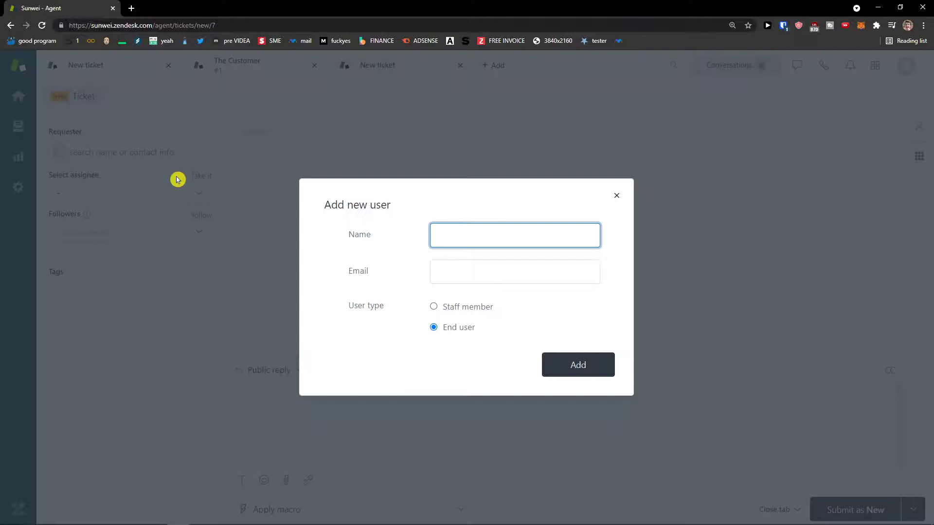
pyautogui.click(623, 197)
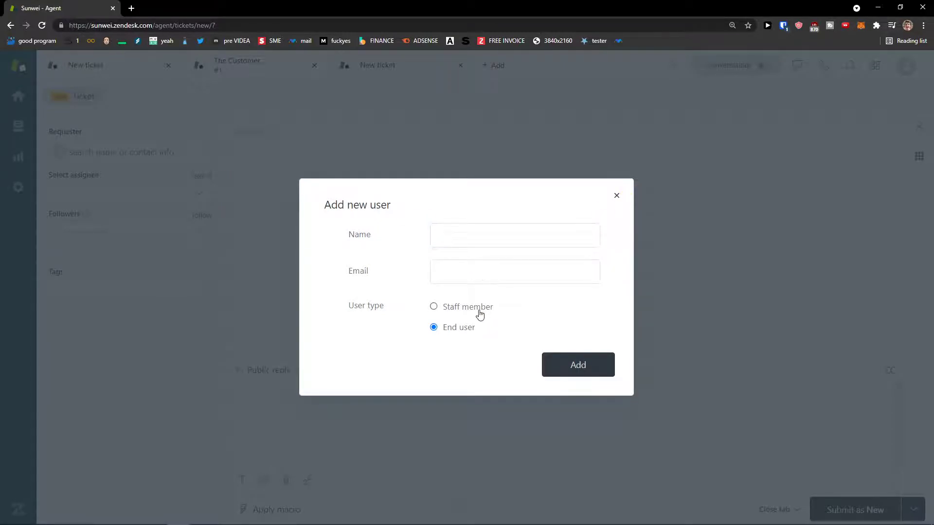
pyautogui.click(616, 197)
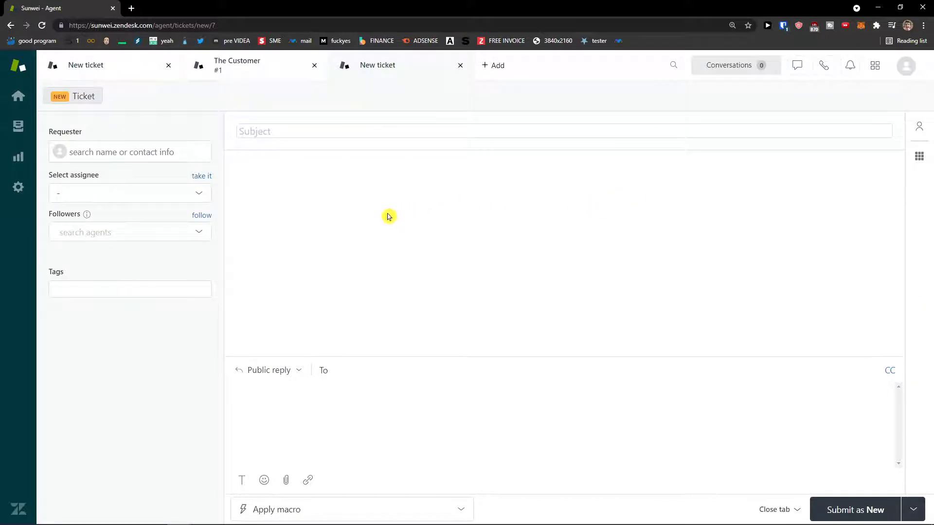
pyautogui.click(460, 66)
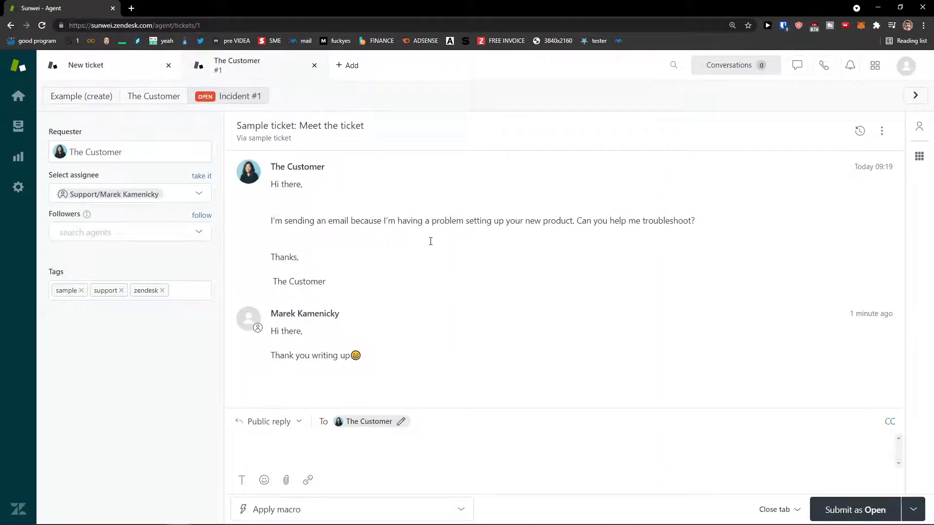
# - Add a new end user in the People administration, entering the customer's full name and e-mail address
pyautogui.click(22, 196)
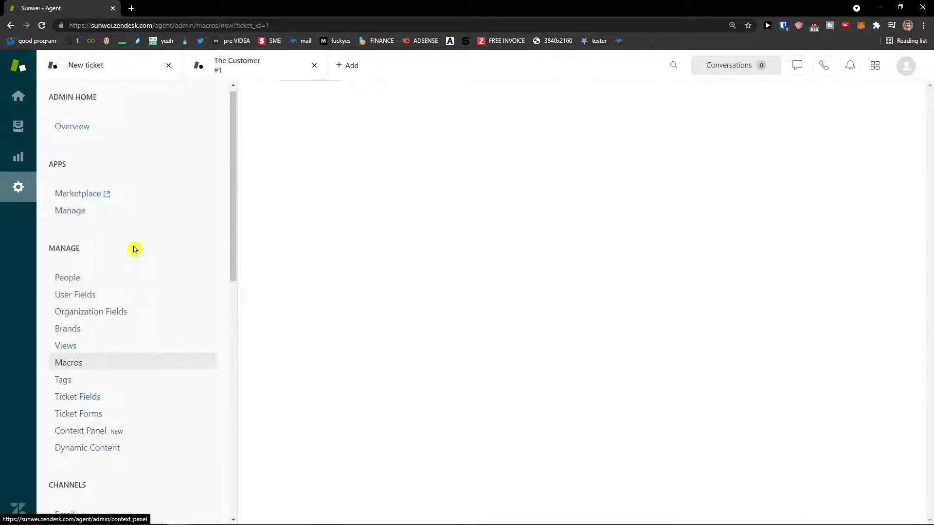
pyautogui.click(88, 289)
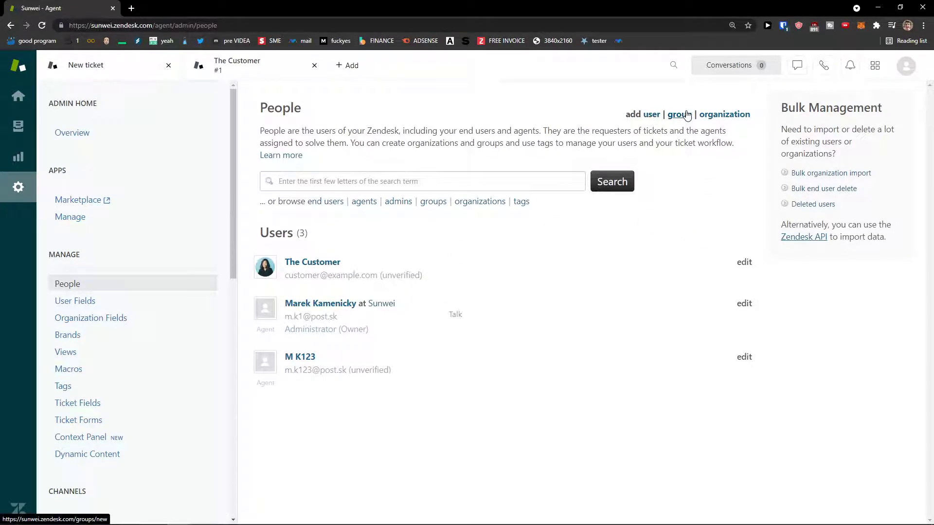
pyautogui.click(652, 115)
pyautogui.click(497, 242)
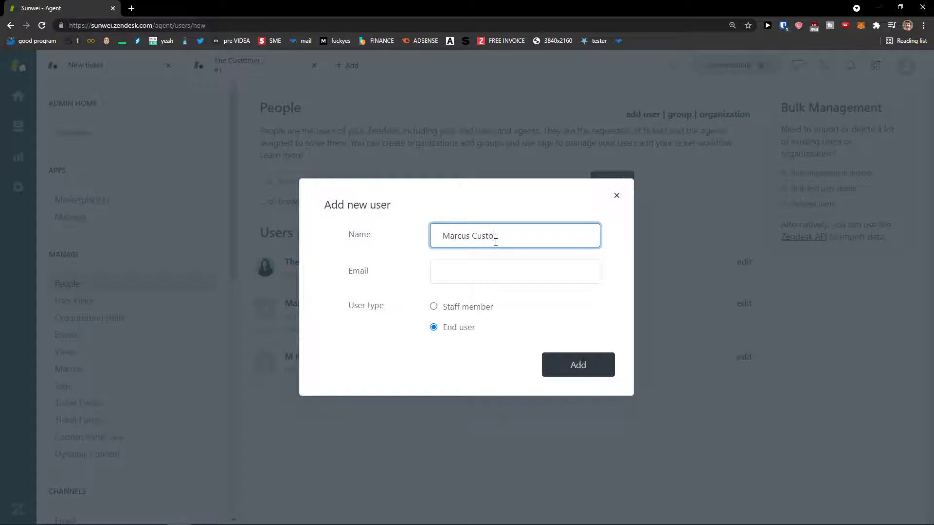
pyautogui.press('Tab')
pyautogui.write('c')
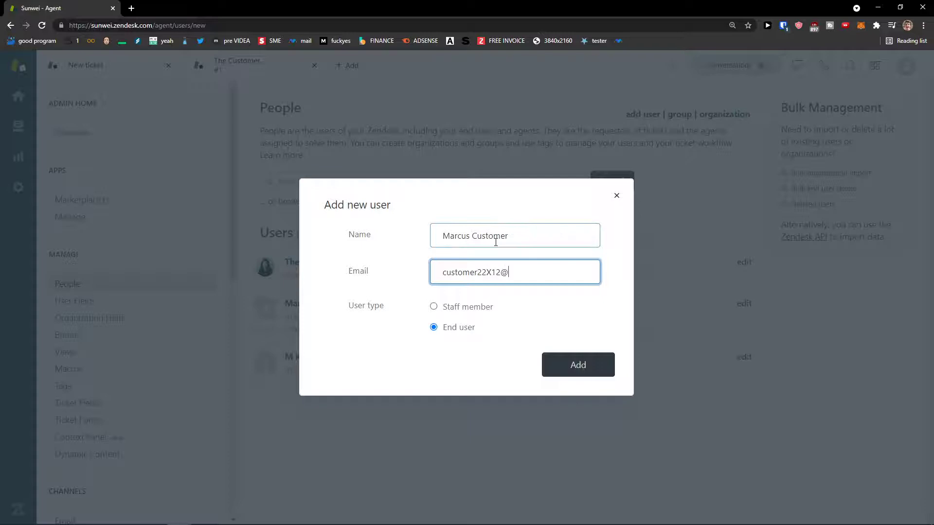
pyautogui.click(586, 367)
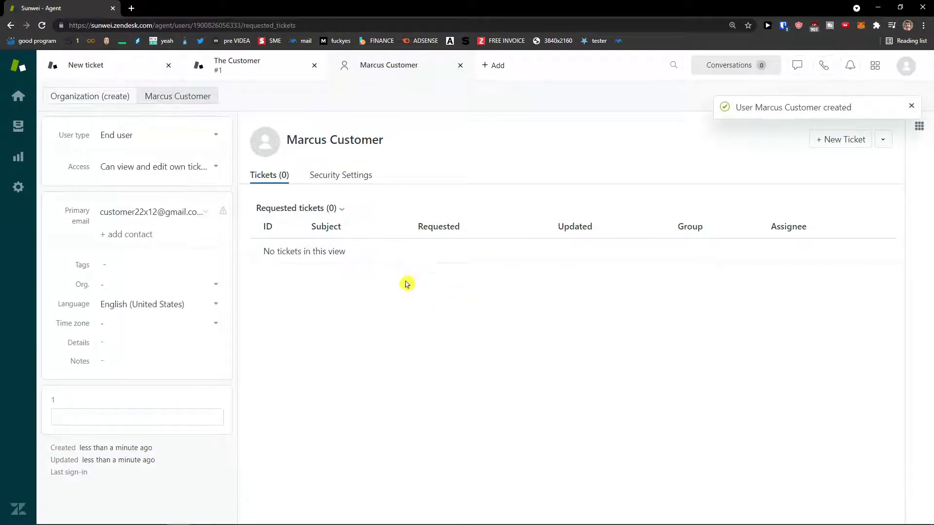
# - Create a ticket for the new customer with subject "Technical dificulty" and public reply "123", and submit it as New
pyautogui.click(824, 146)
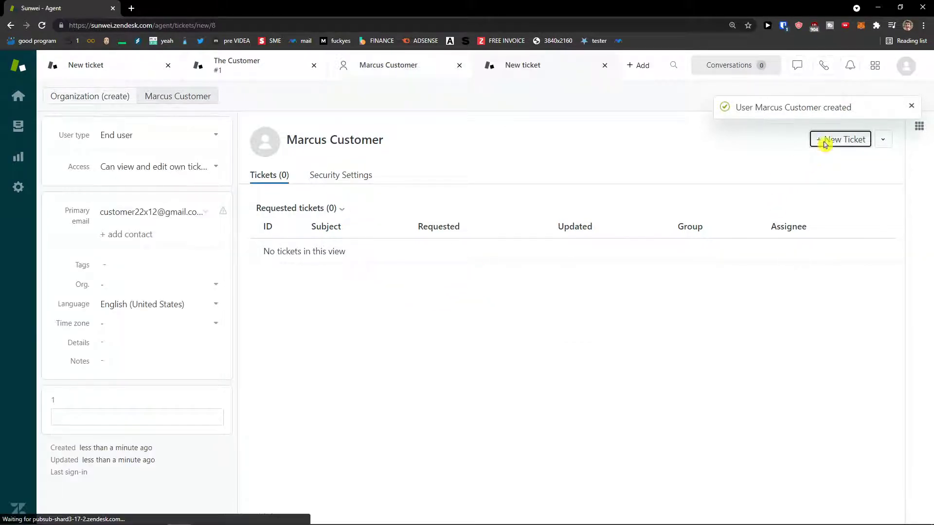
pyautogui.click(367, 131)
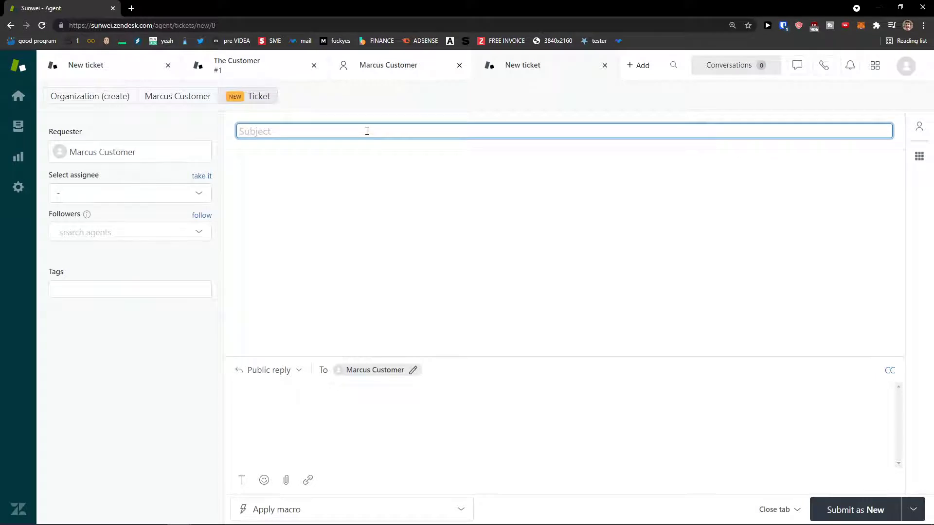
pyautogui.write('Technical dificulty')
pyautogui.click(410, 289)
pyautogui.click(425, 403)
pyautogui.write('123')
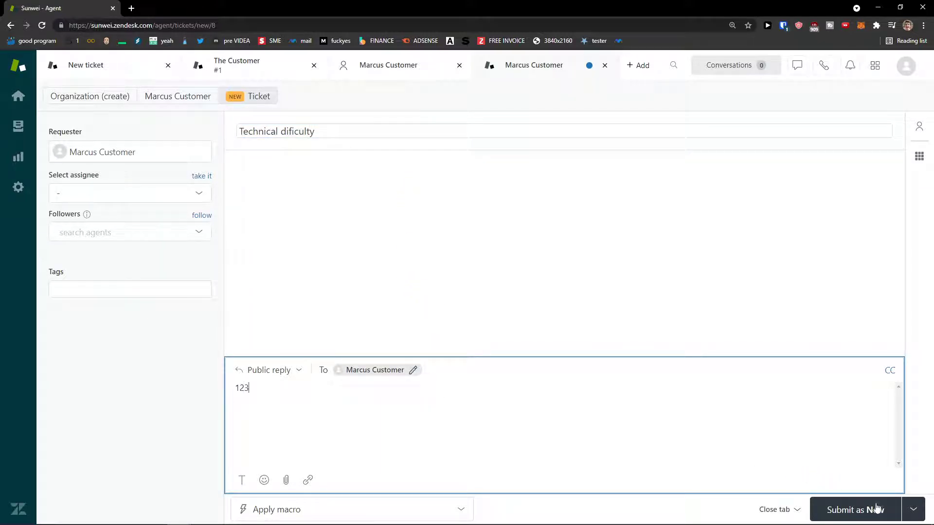
pyautogui.press('Return')
pyautogui.click(879, 511)
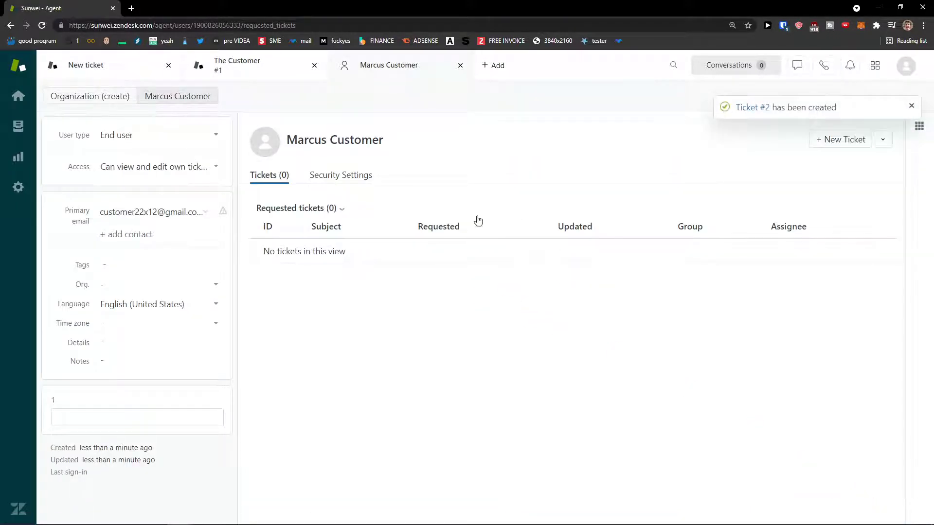
# - Open the "Technical dificulty" ticket from the All unsolved tickets view
pyautogui.click(18, 109)
pyautogui.click(18, 127)
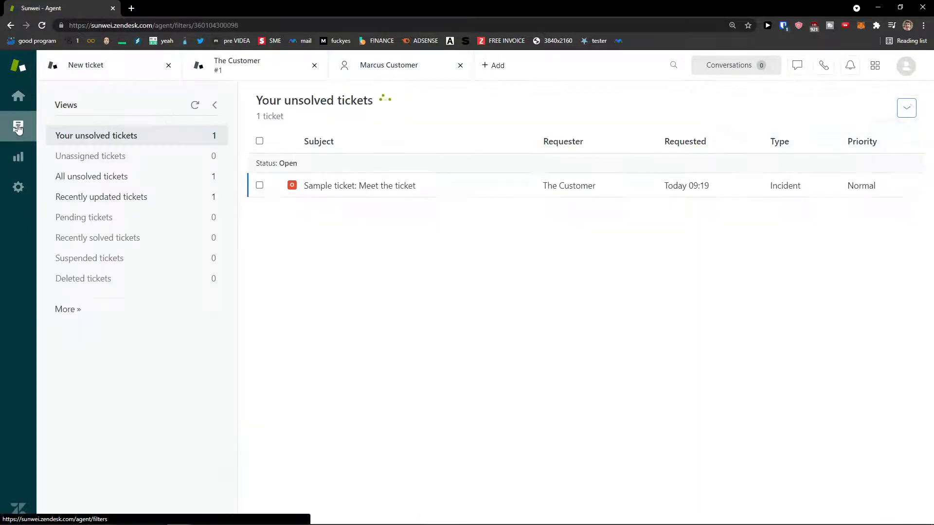
pyautogui.click(116, 184)
pyautogui.click(114, 197)
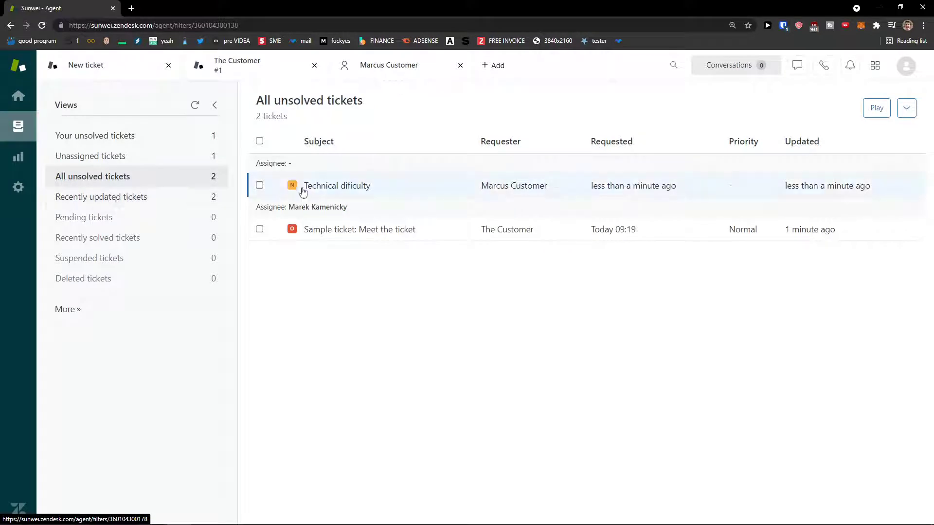
pyautogui.click(353, 188)
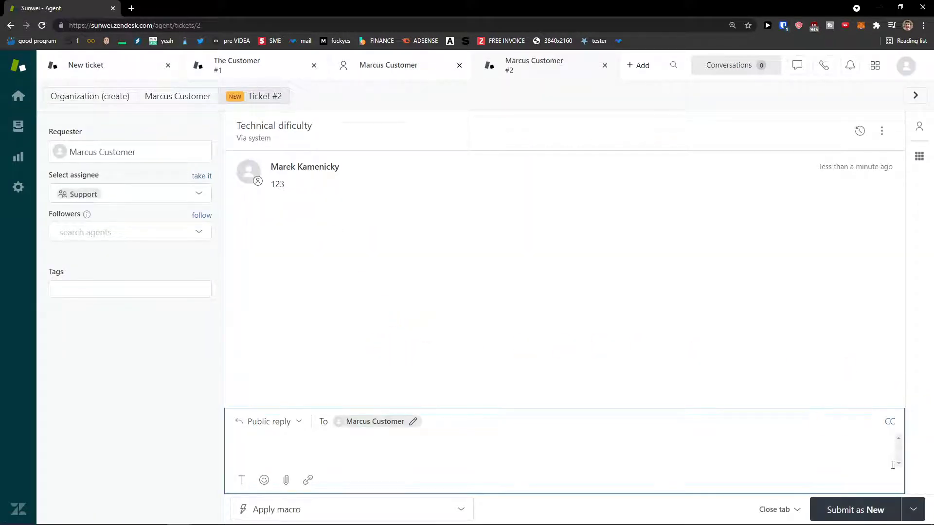
# - Review the statuses the "Technical dificulty" ticket can be submitted with
pyautogui.click(912, 509)
pyautogui.click(614, 439)
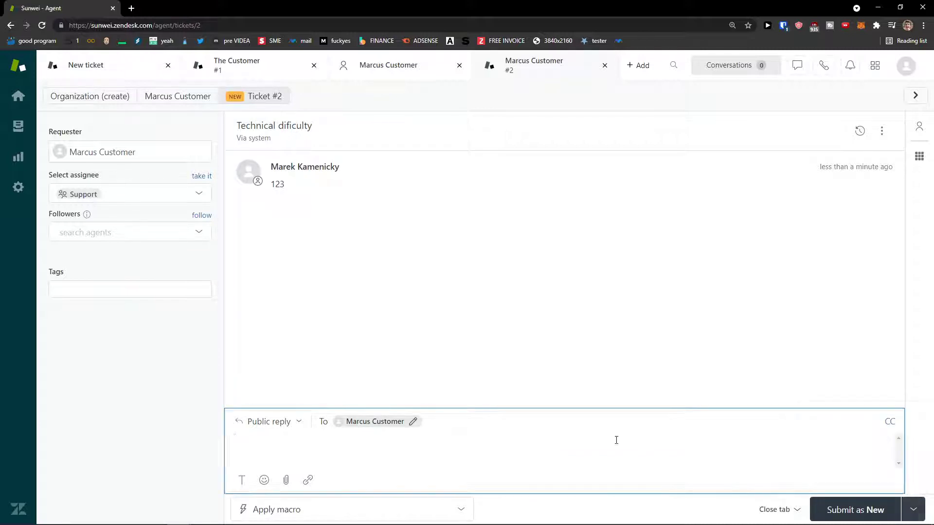
pyautogui.click(914, 509)
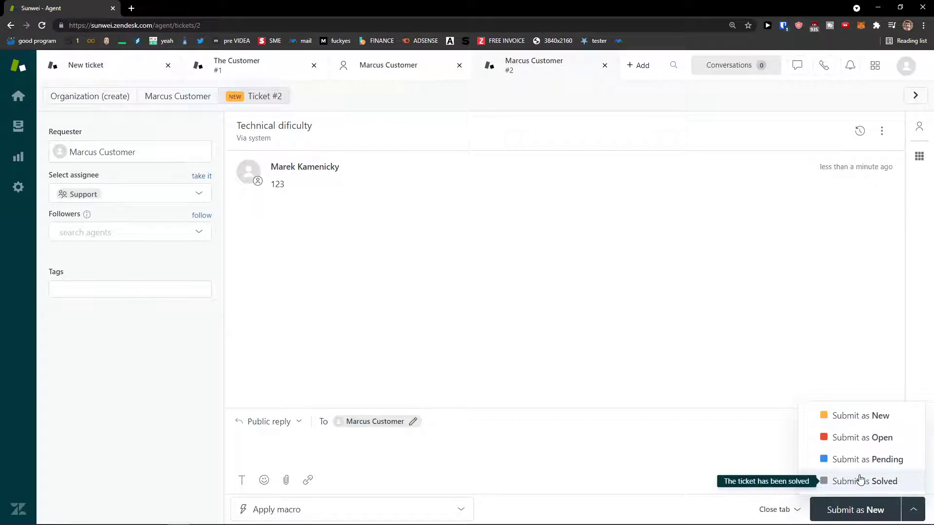
# - Deactivate the text field "1" in the User Fields administration and dismiss the notification
pyautogui.click(21, 195)
pyautogui.scroll(3, 104, 199)
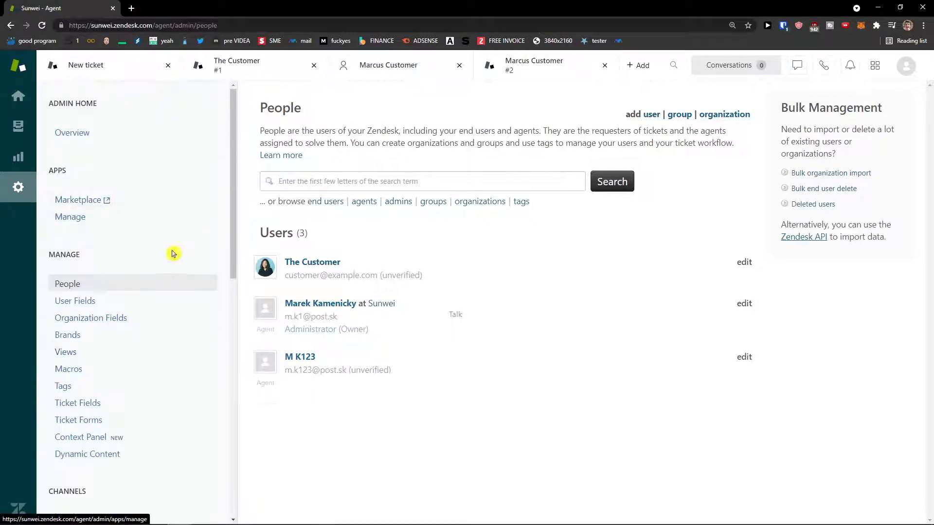
pyautogui.click(126, 301)
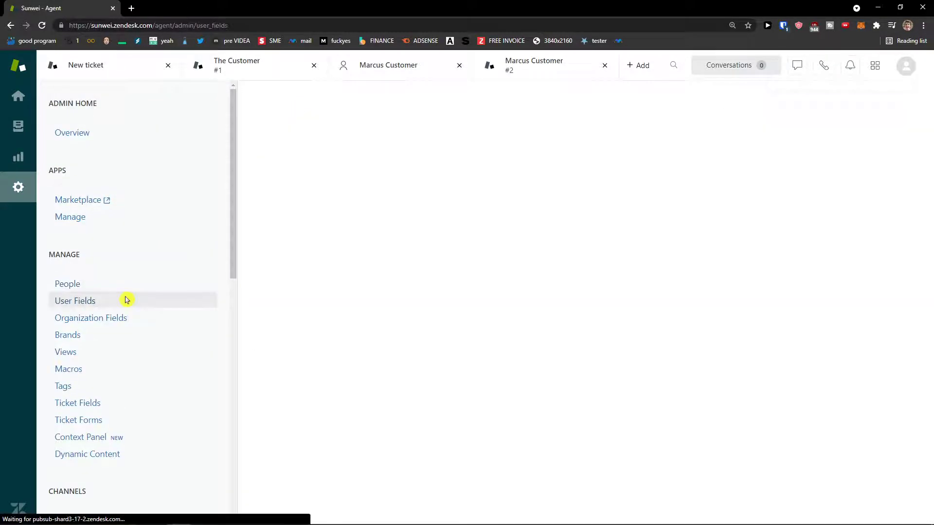
pyautogui.moveTo(458, 156)
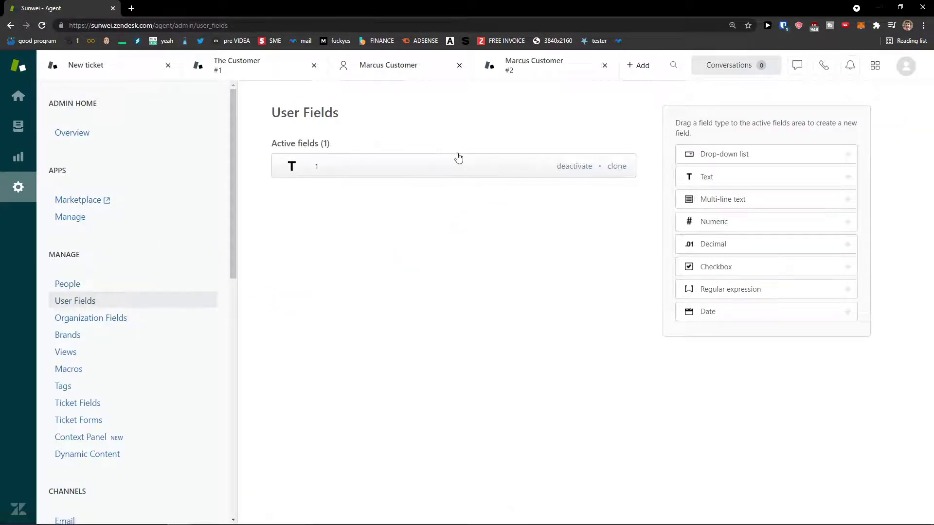
pyautogui.click(579, 166)
pyautogui.click(912, 107)
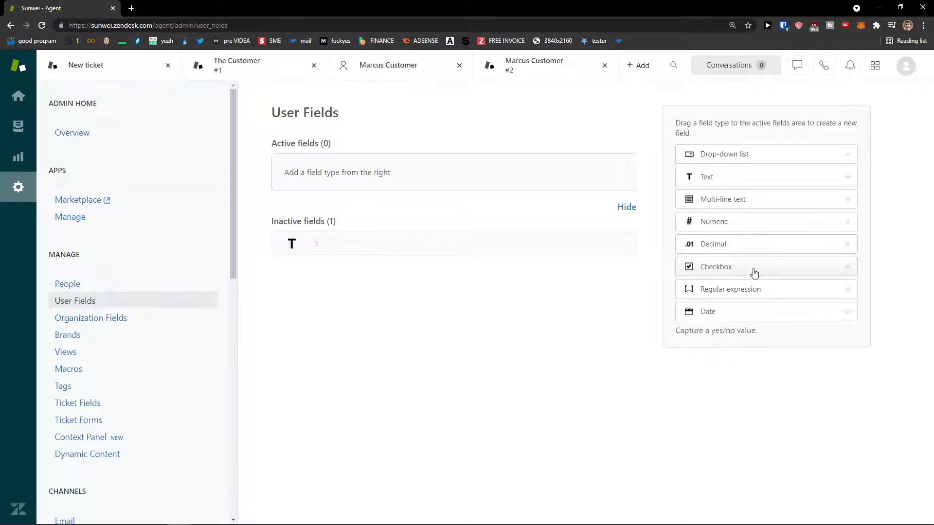
# - Create a checkbox user field titled "Checkbox 123" with the tag "checkbox"
pyautogui.moveTo(773, 276); pyautogui.dragTo(490, 194)
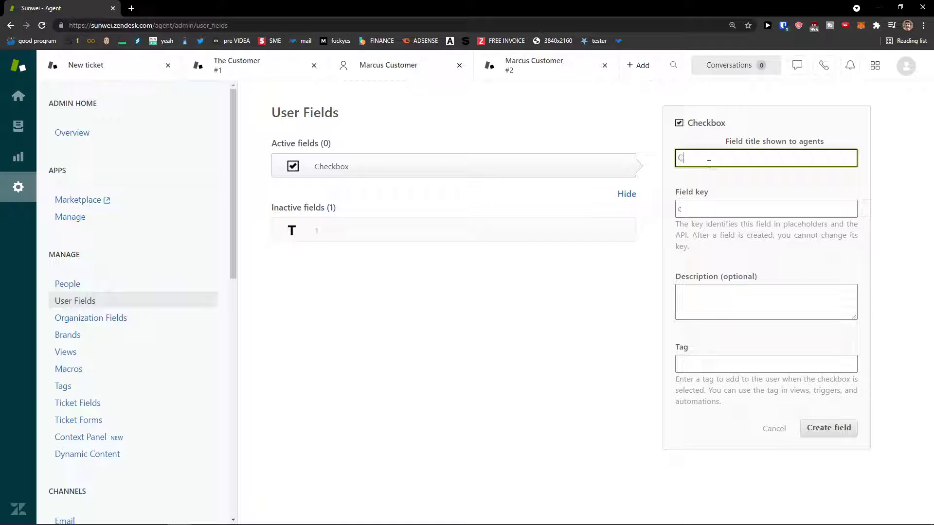
pyautogui.write('eckbox 123')
pyautogui.click(724, 308)
pyautogui.click(797, 365)
pyautogui.click(838, 428)
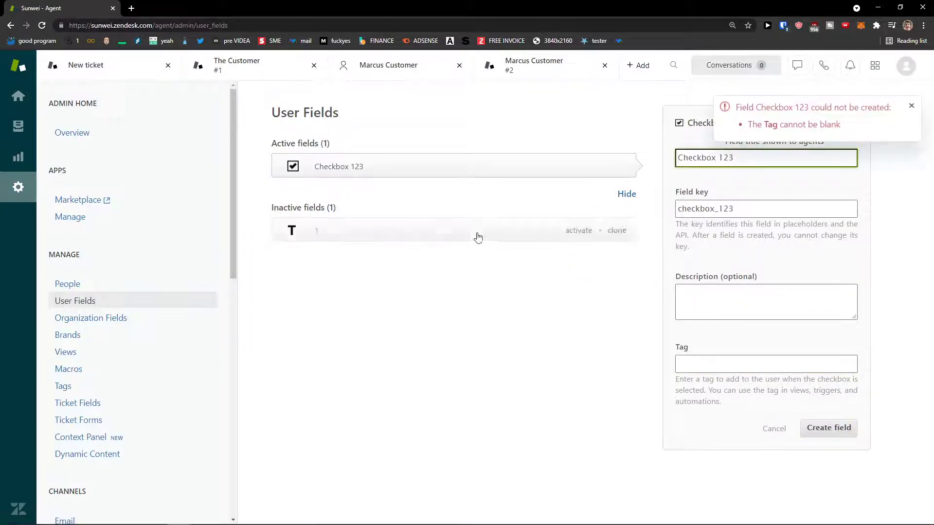
pyautogui.click(749, 362)
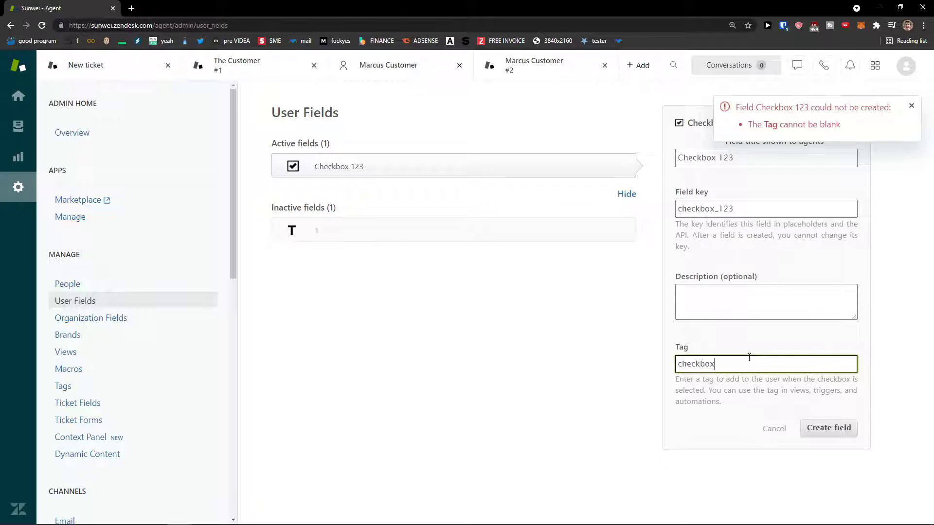
pyautogui.click(833, 429)
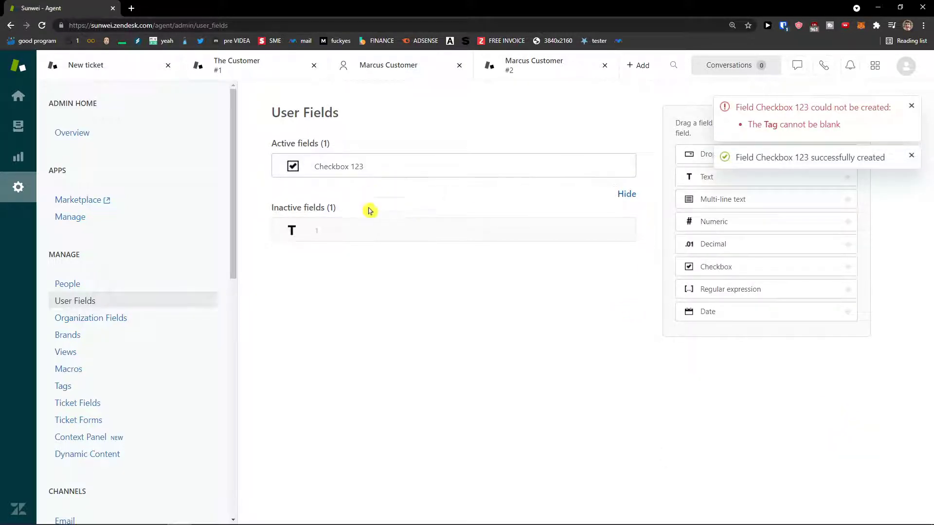
# - Open the Organization Fields administration and dismiss the remaining field creation notification
pyautogui.click(126, 322)
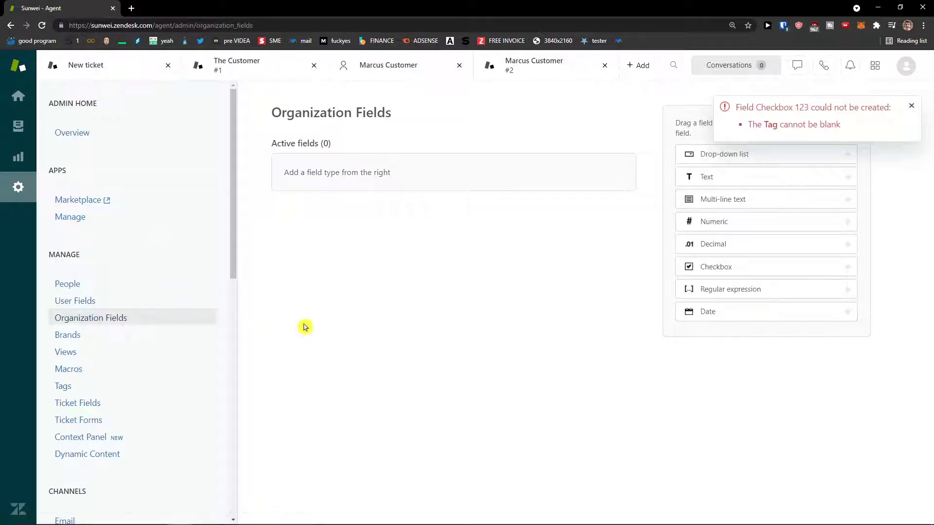
pyautogui.click(912, 106)
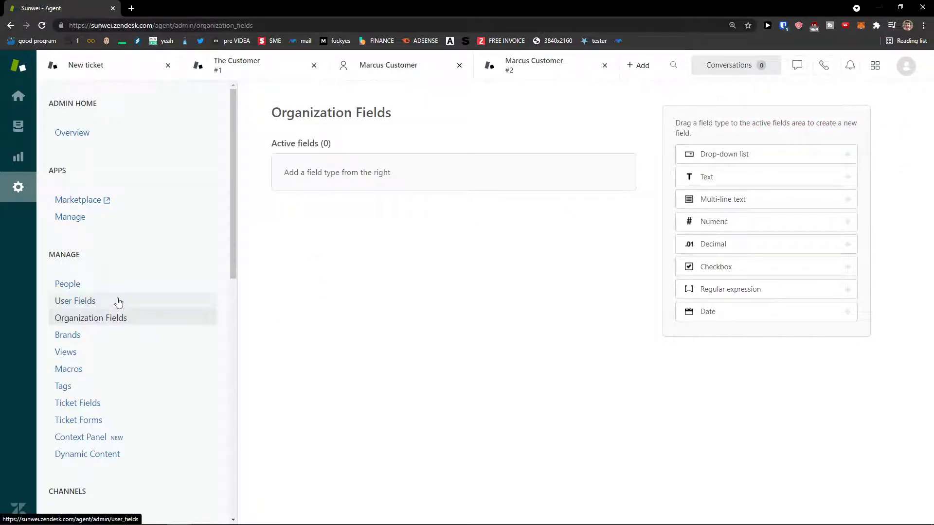
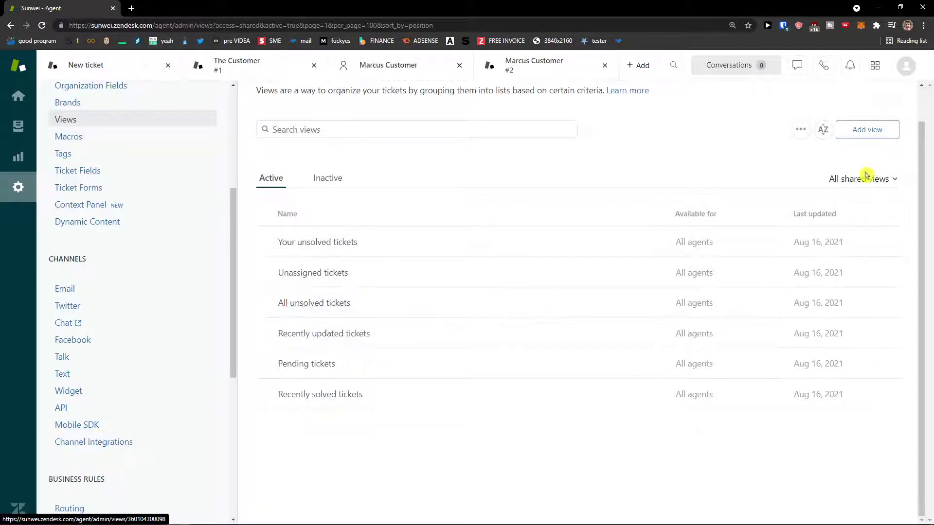
# - Start a new view titled "Ignoring Tickets" with the description "These are the ones that I am NOT going to solve", accessible to any agent
pyautogui.click(860, 132)
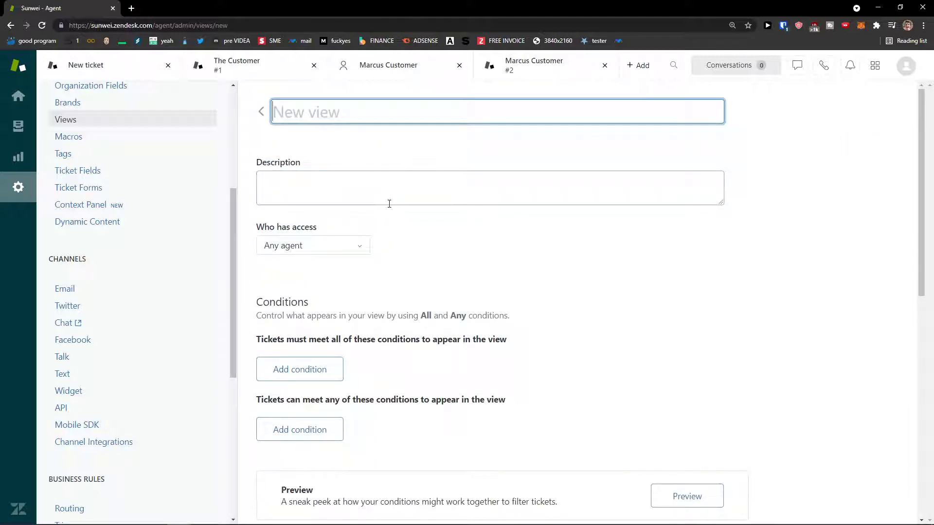
pyautogui.write('C')
pyautogui.press('BackSpace')
pyautogui.write('Ignoring Tickets')
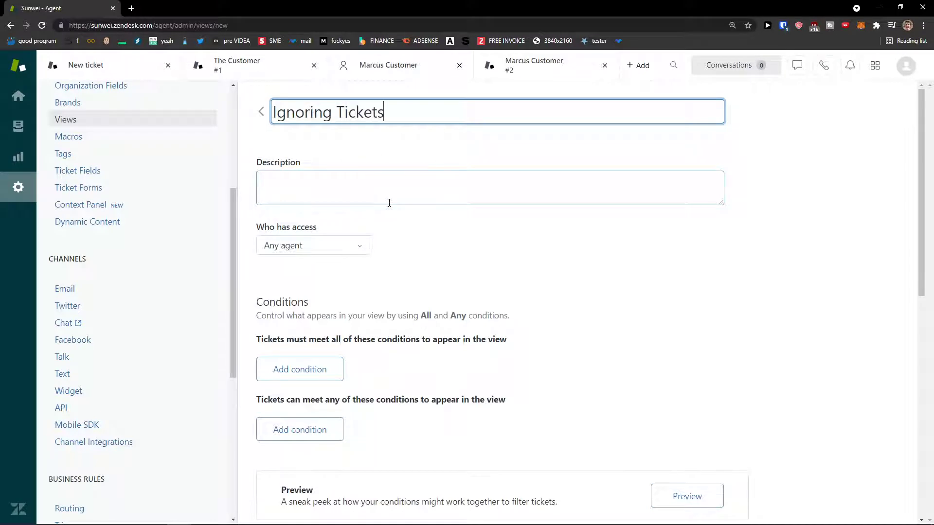
pyautogui.click(390, 202)
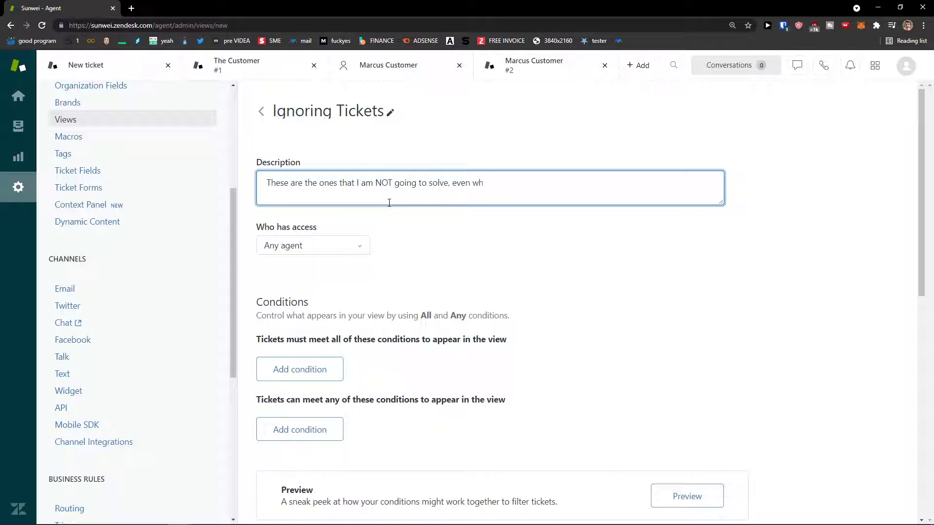
pyautogui.click(360, 245)
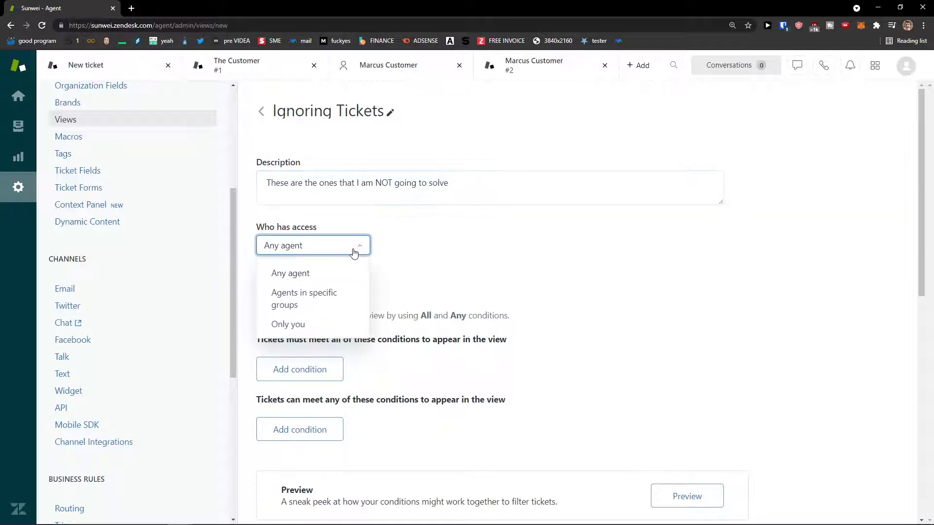
pyautogui.click(355, 251)
# - Review the ticket fields offered for the new view's conditions and discard the empty condition rows
pyautogui.scroll(-2, 395, 264)
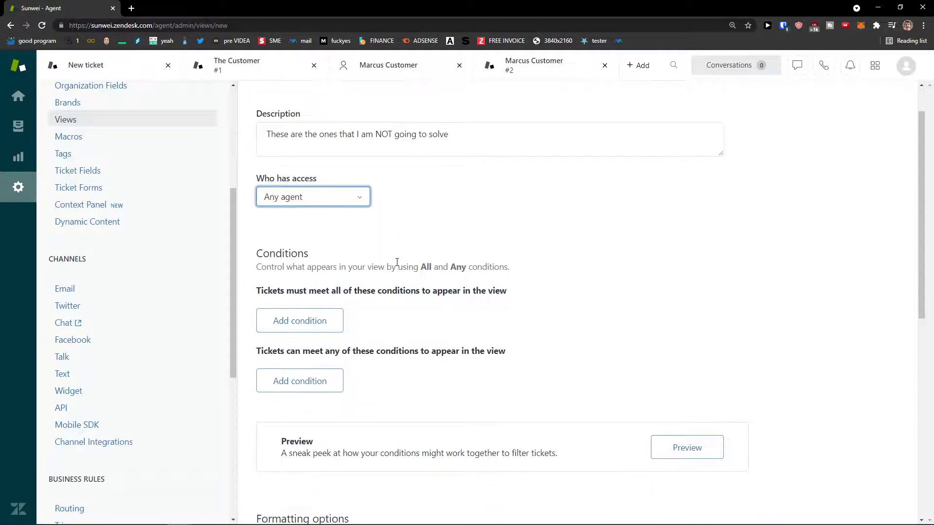
pyautogui.scroll(-1, 352, 264)
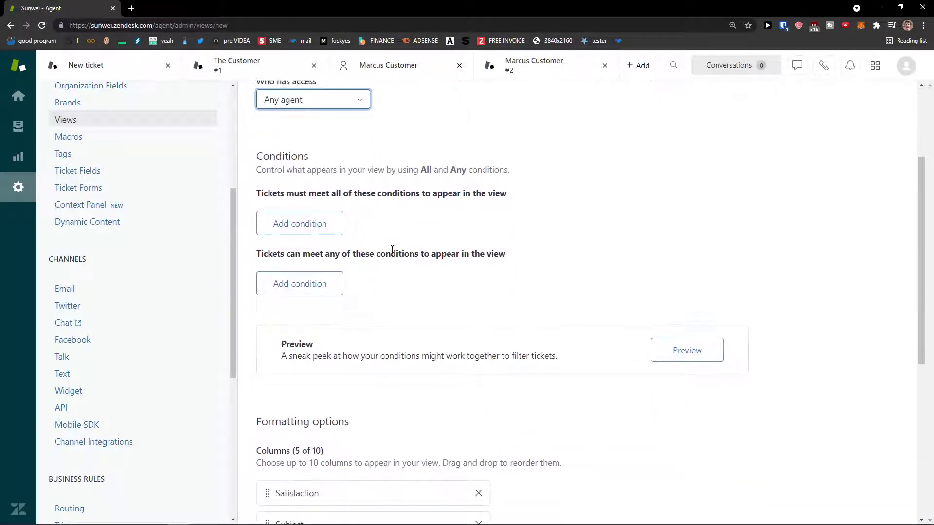
pyautogui.click(317, 210)
pyautogui.click(316, 212)
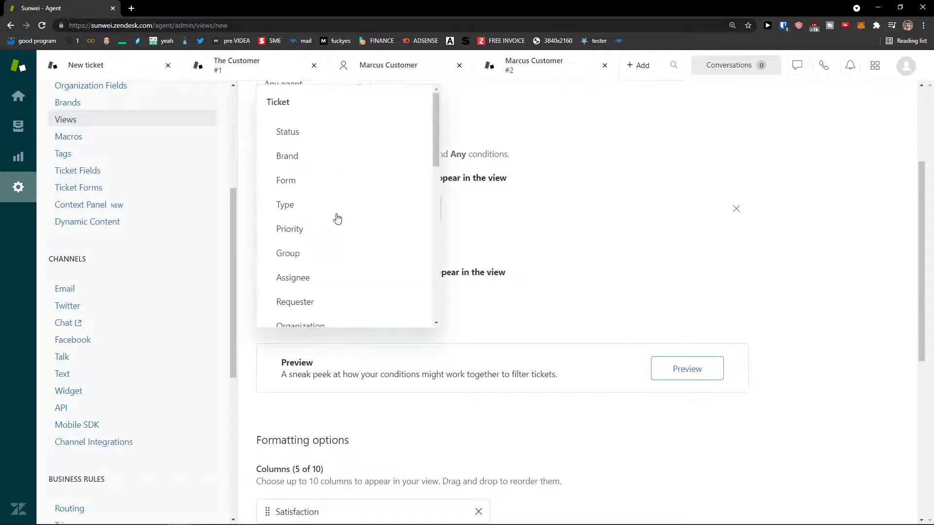
pyautogui.scroll(-2, 361, 227)
pyautogui.scroll(-1, 362, 226)
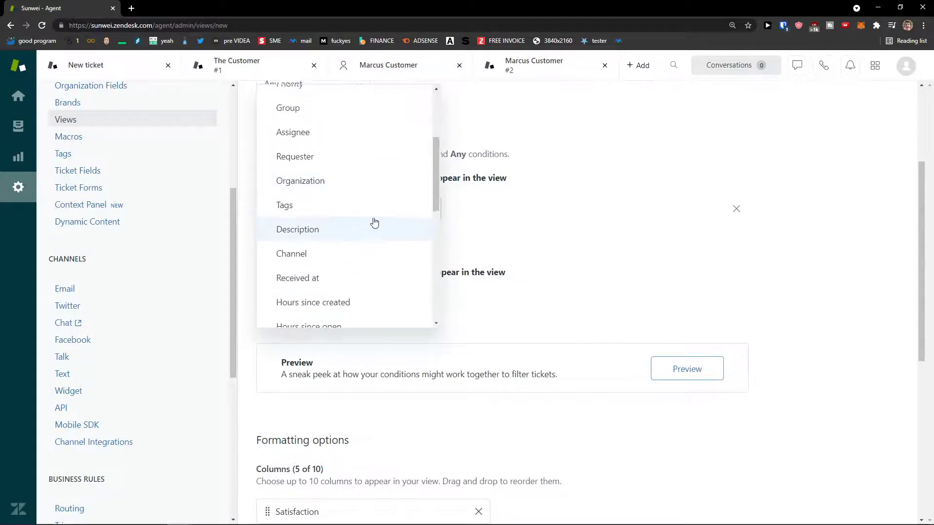
pyautogui.click(560, 256)
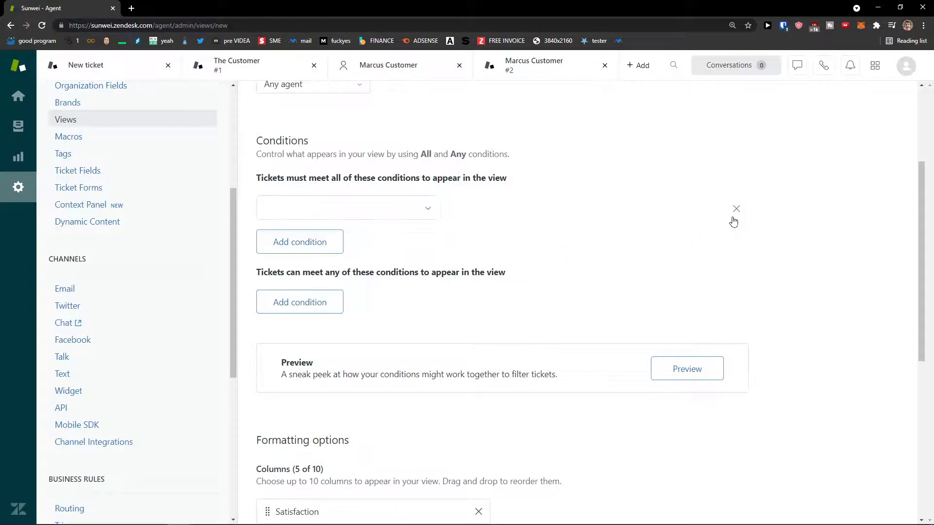
pyautogui.click(735, 209)
pyautogui.scroll(3, 370, 302)
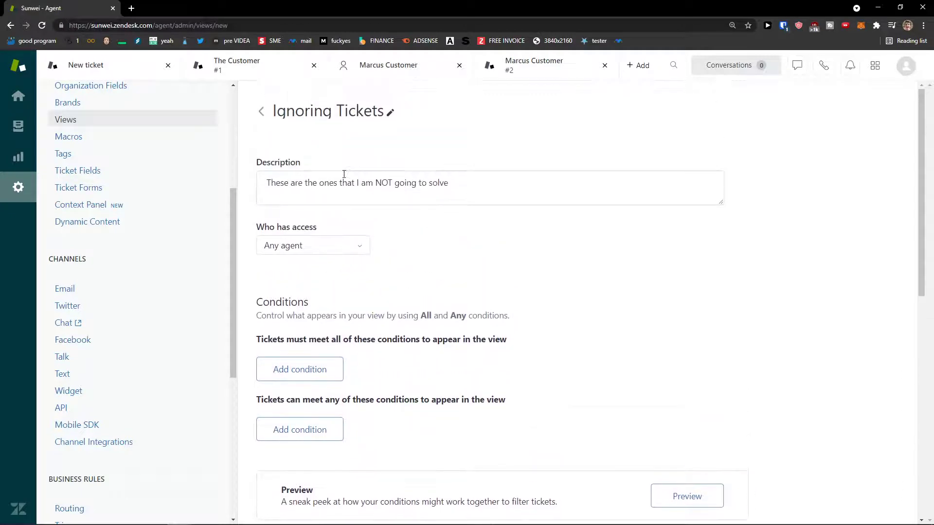
pyautogui.scroll(-3, 339, 254)
pyautogui.moveTo(333, 255); pyautogui.dragTo(363, 263)
pyautogui.click(394, 266)
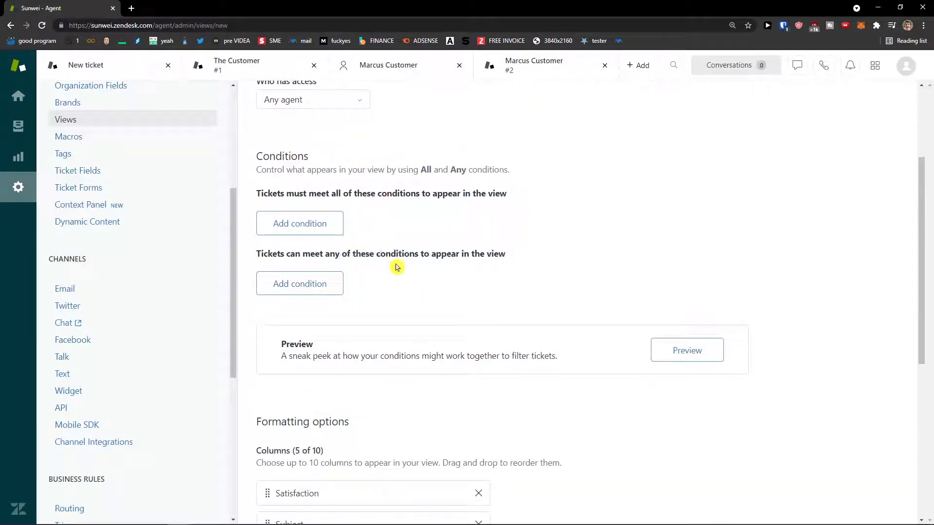
pyautogui.scroll(-1, 390, 268)
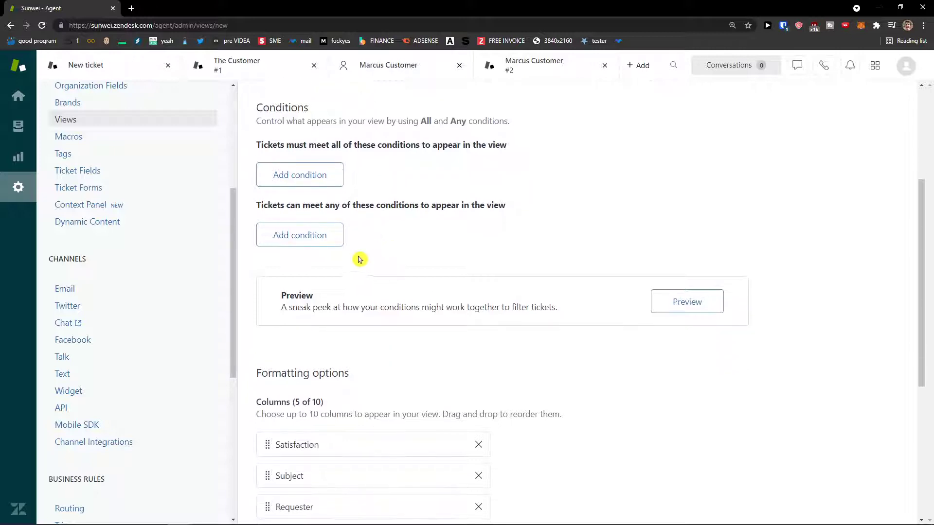
pyautogui.click(315, 242)
pyautogui.click(737, 235)
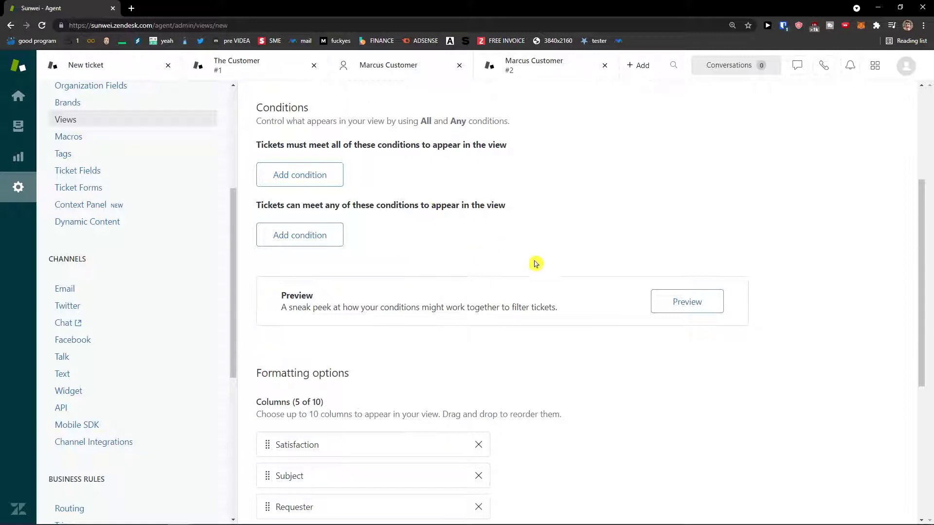
# - Try to save the "Ignoring Tickets" view with its default columns and without any conditions
pyautogui.scroll(-3, 535, 265)
pyautogui.scroll(-1, 349, 271)
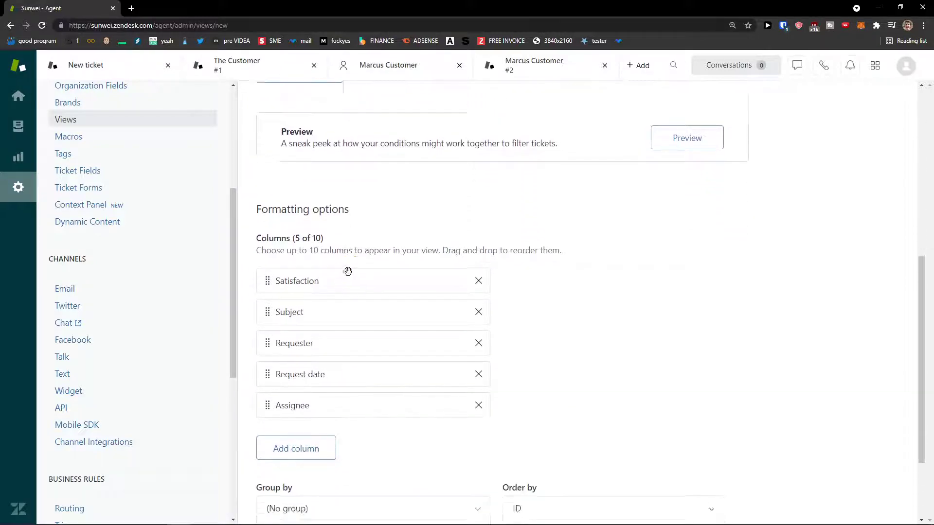
pyautogui.scroll(-1, 297, 277)
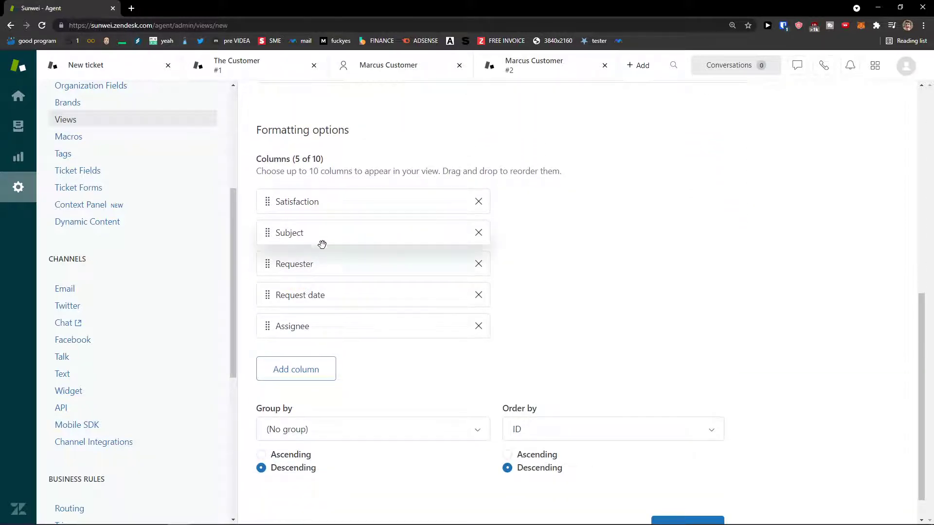
pyautogui.scroll(-1, 386, 346)
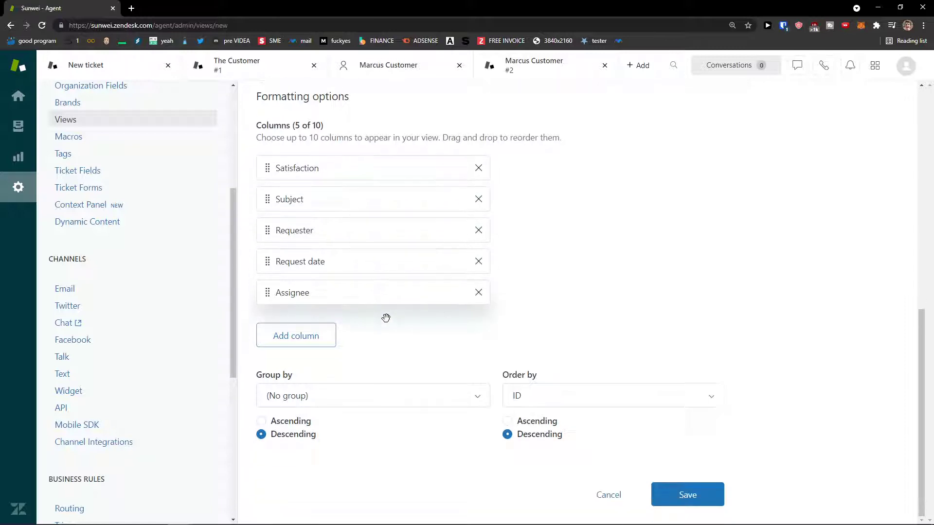
pyautogui.click(687, 495)
pyautogui.scroll(-8, 359, 253)
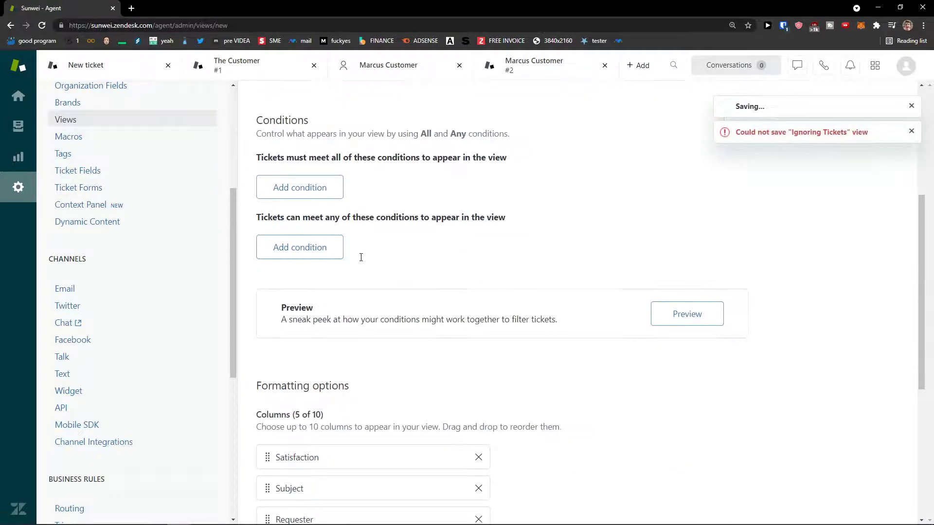
pyautogui.scroll(7, 355, 253)
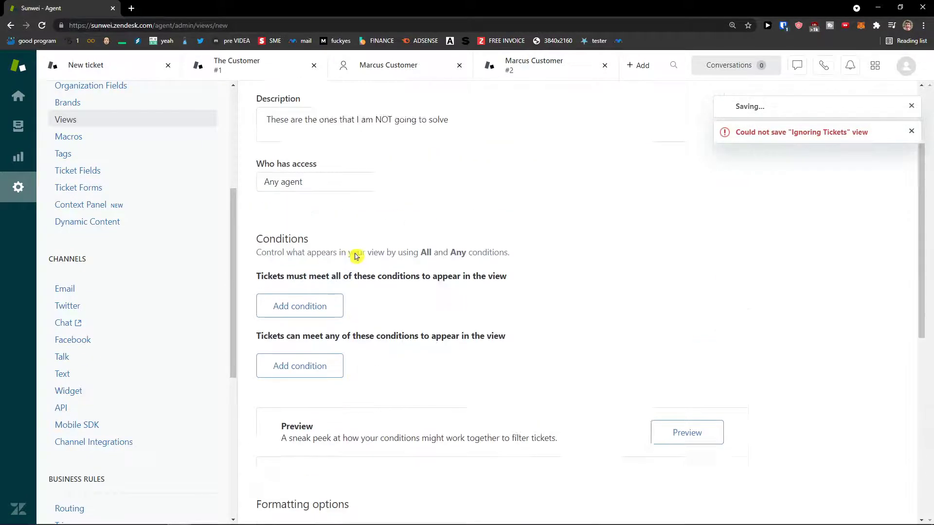
pyautogui.scroll(-8, 353, 252)
pyautogui.scroll(9, 352, 252)
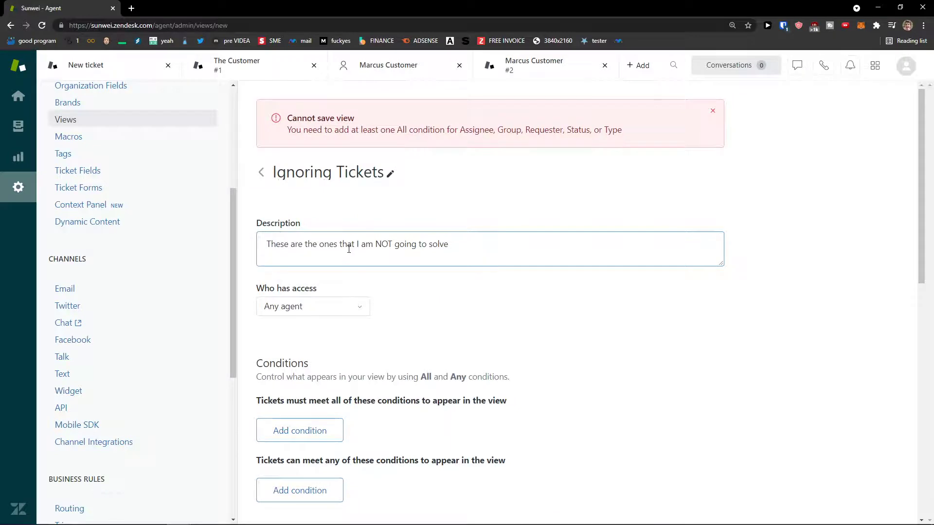
# - Add a condition that all tickets in the view must meet: Status Is New
pyautogui.scroll(-5, 360, 253)
pyautogui.click(319, 192)
pyautogui.click(316, 192)
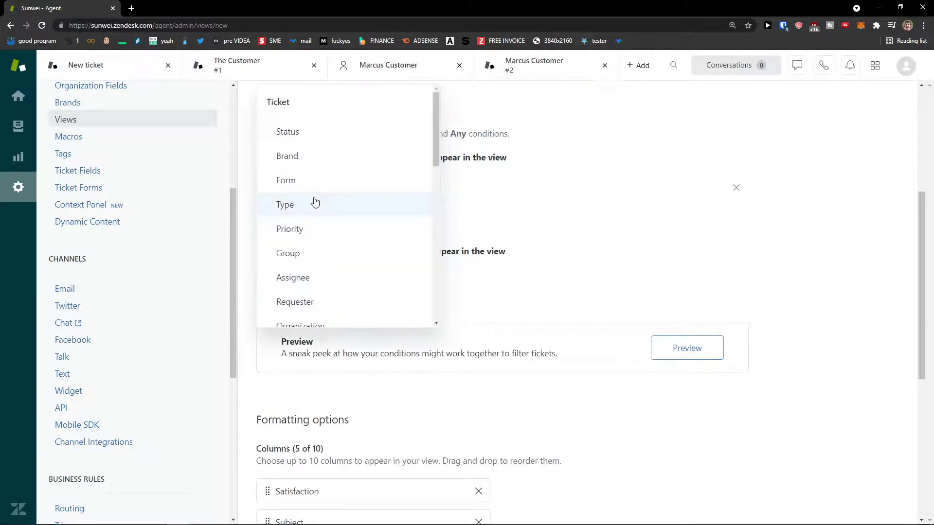
pyautogui.click(296, 137)
pyautogui.click(490, 194)
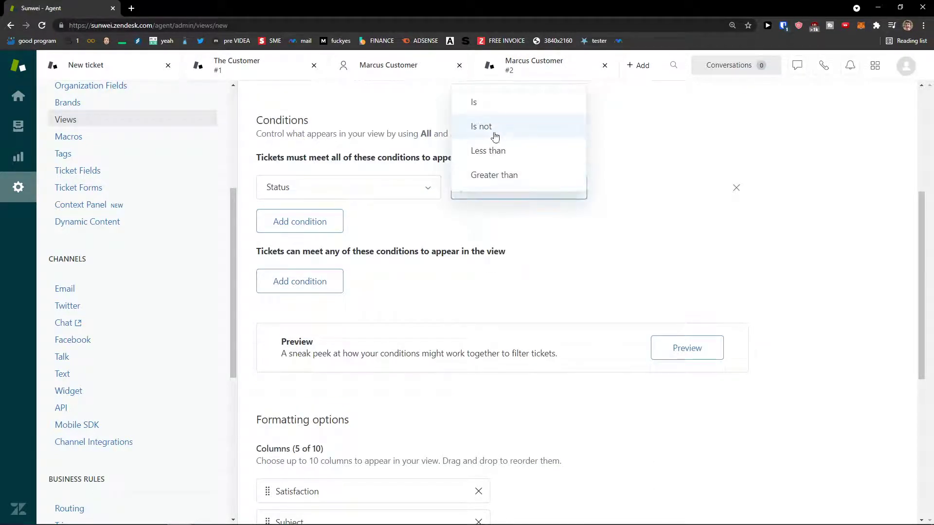
pyautogui.click(494, 106)
pyautogui.click(614, 188)
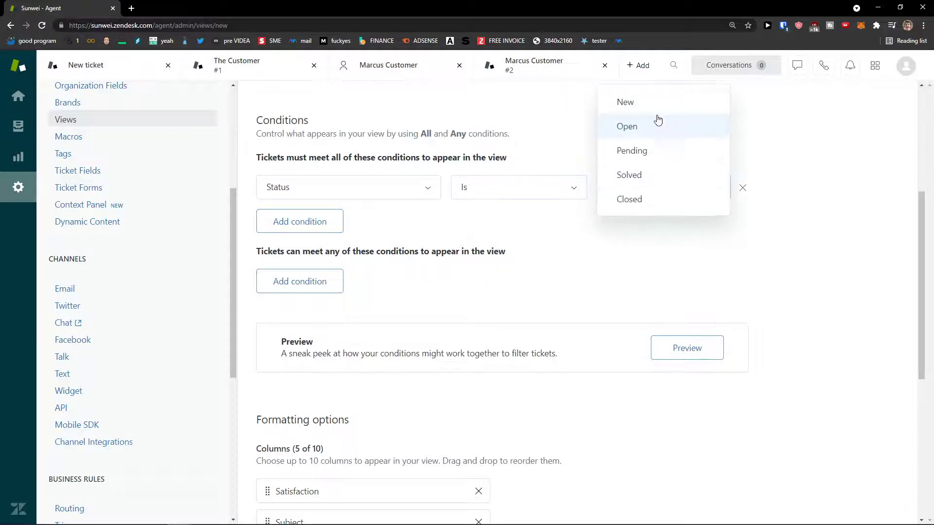
pyautogui.click(627, 103)
# - Save the "Ignoring Tickets" view and return to the list of views
pyautogui.scroll(-6, 700, 341)
pyautogui.click(693, 491)
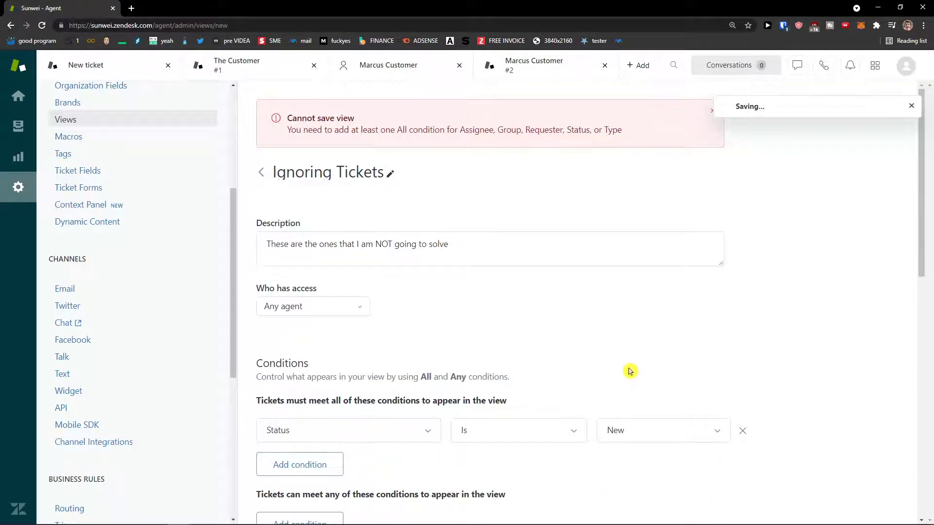
pyautogui.scroll(-3, 595, 348)
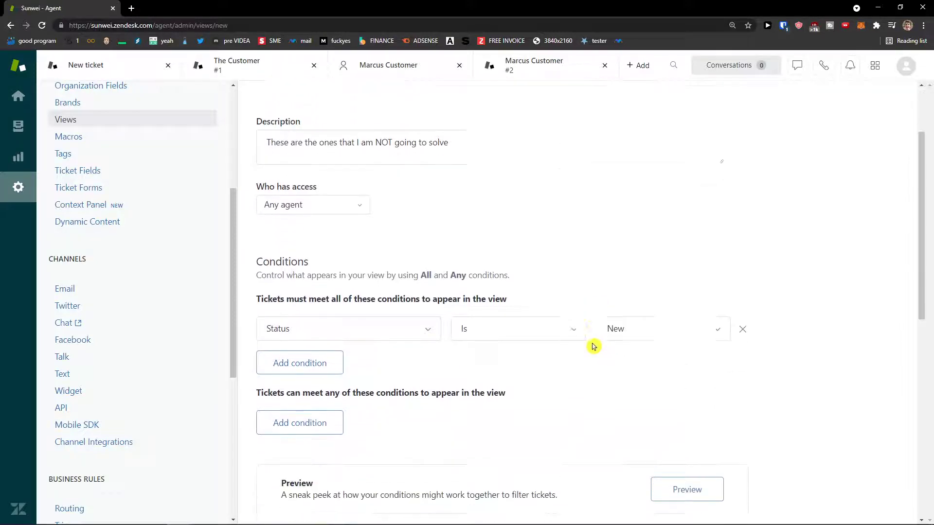
pyautogui.click(116, 123)
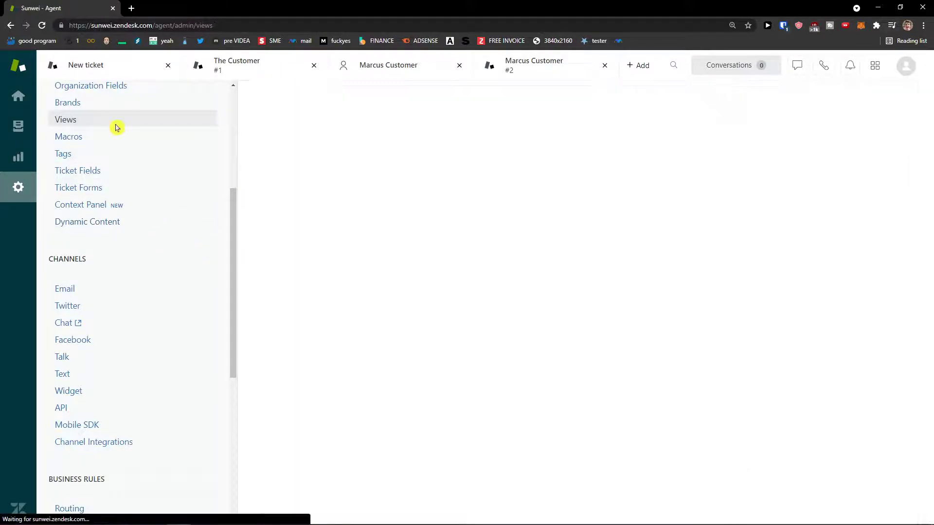
pyautogui.scroll(-1, 331, 304)
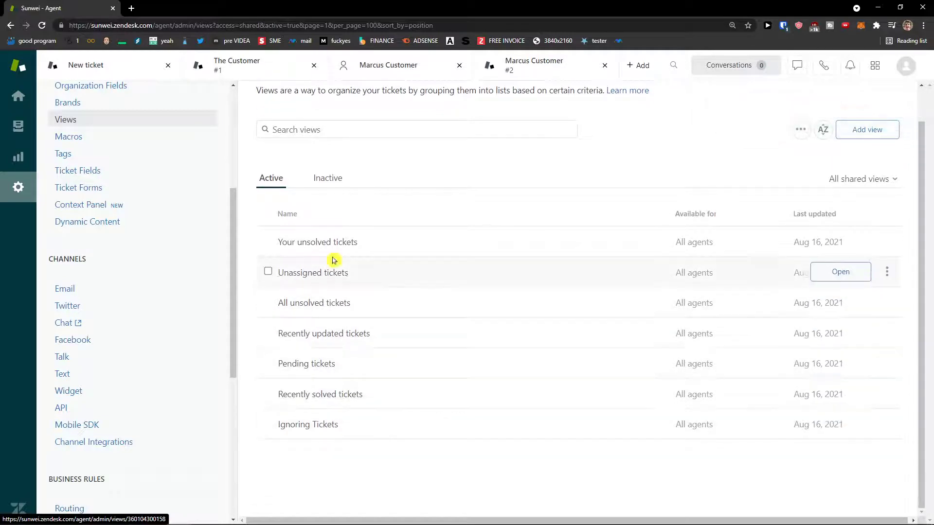
# - Move the "Recently updated tickets" view to the first position in the list of active views
pyautogui.click(887, 241)
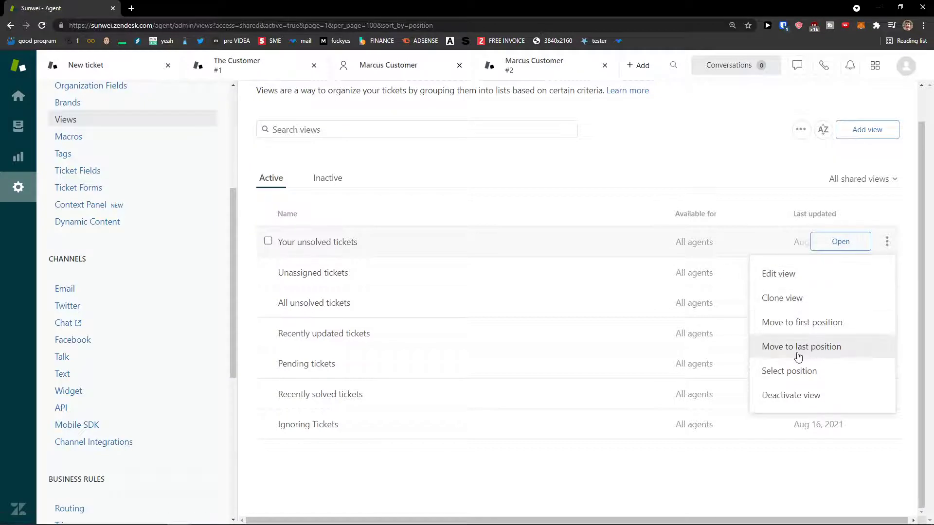
pyautogui.click(589, 467)
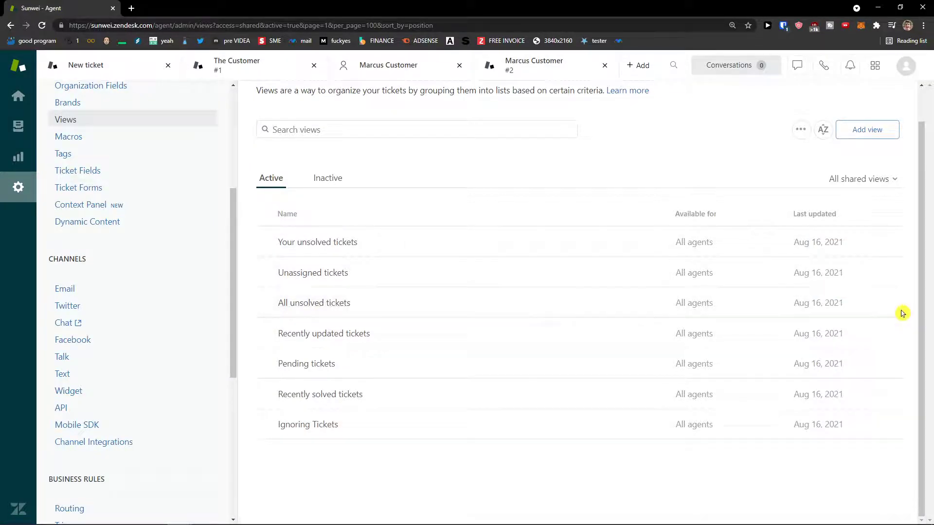
pyautogui.click(886, 339)
pyautogui.click(838, 416)
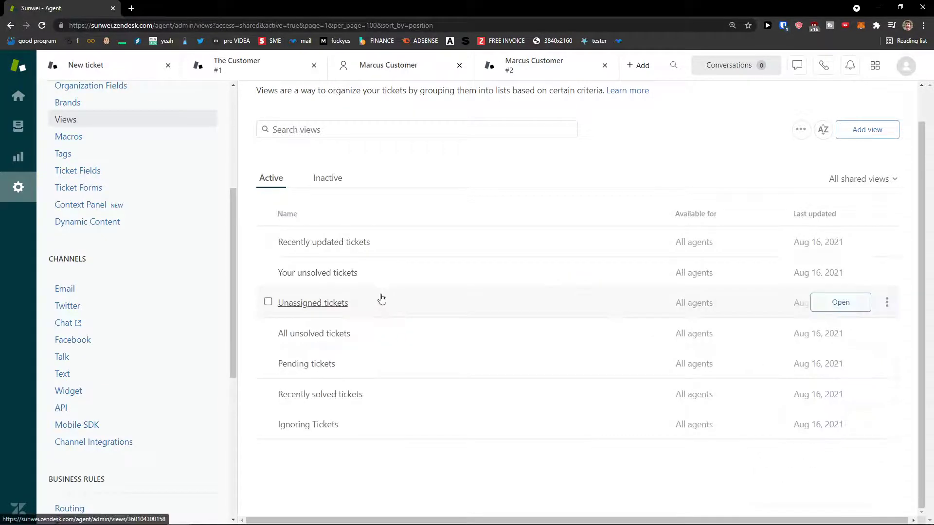
# - Open the "Your unsolved tickets" view among the agent's ticket views
pyautogui.click(18, 126)
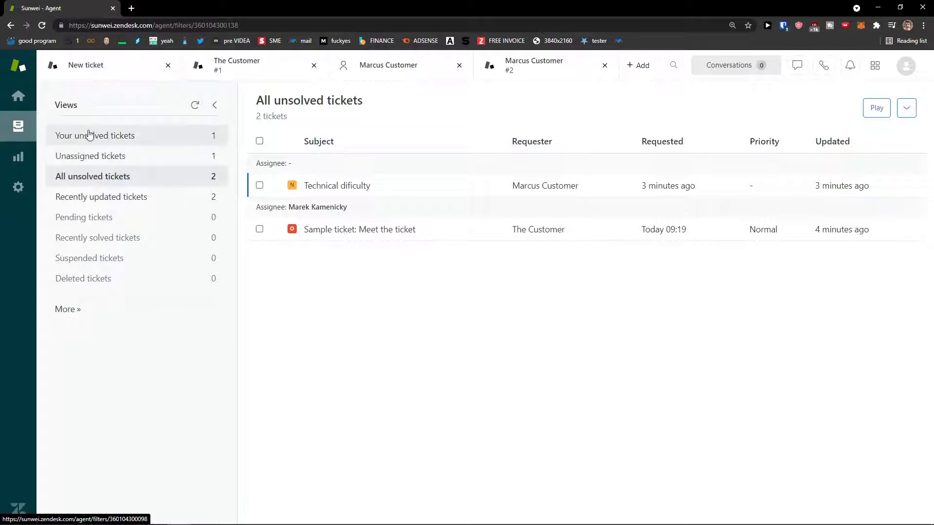
pyautogui.click(103, 138)
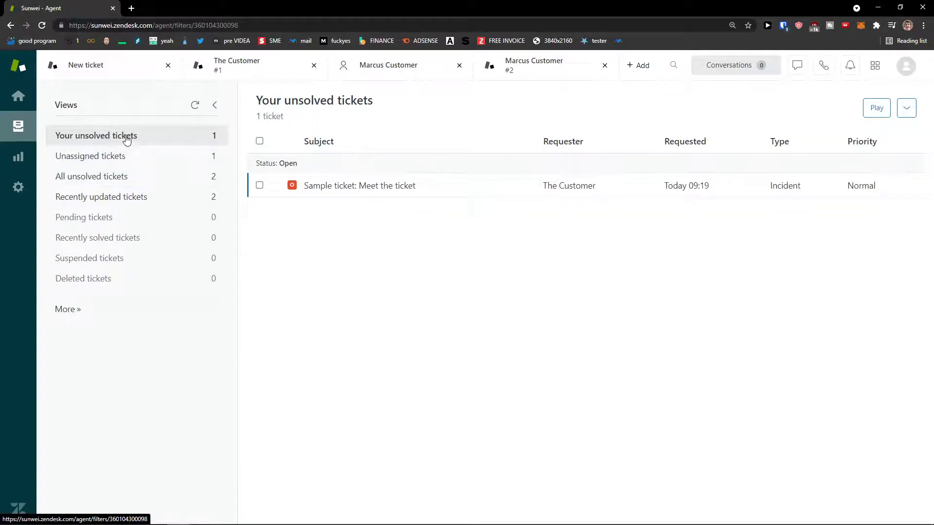
pyautogui.hotkey('ctrl', '+')
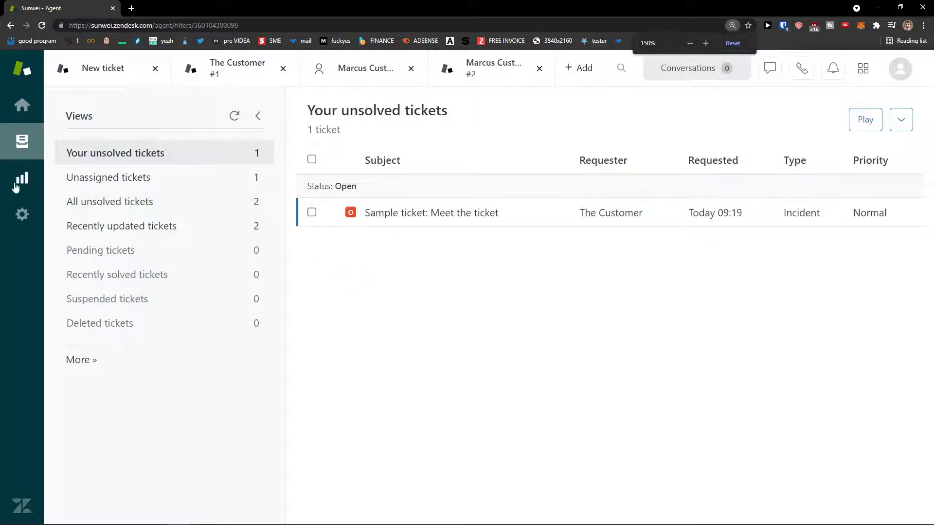
# - Open the Macros page in the admin settings and read the explanation of what a macro is
pyautogui.click(21, 213)
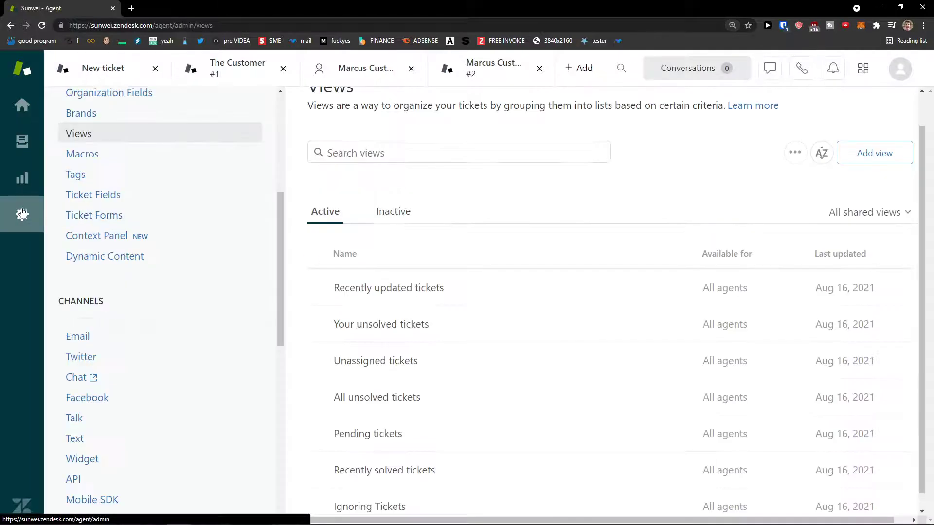
pyautogui.click(100, 164)
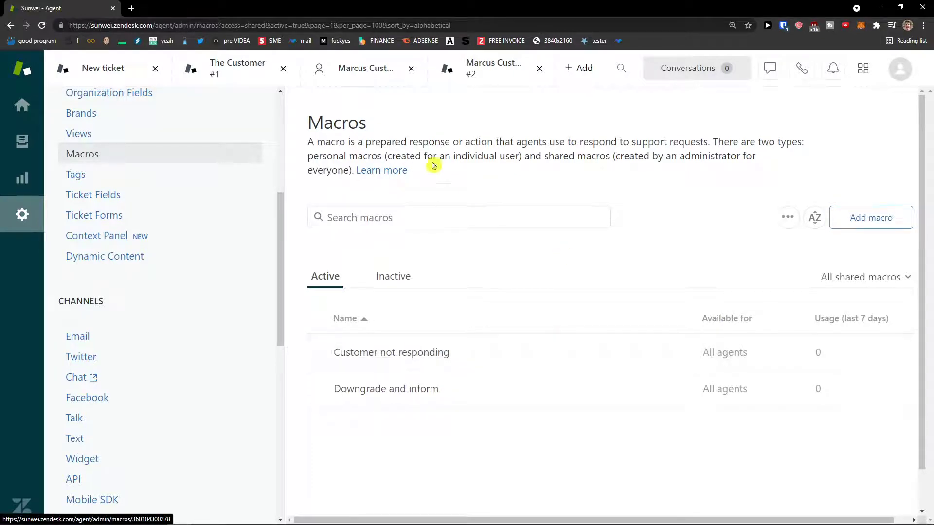
pyautogui.moveTo(339, 145); pyautogui.dragTo(477, 151)
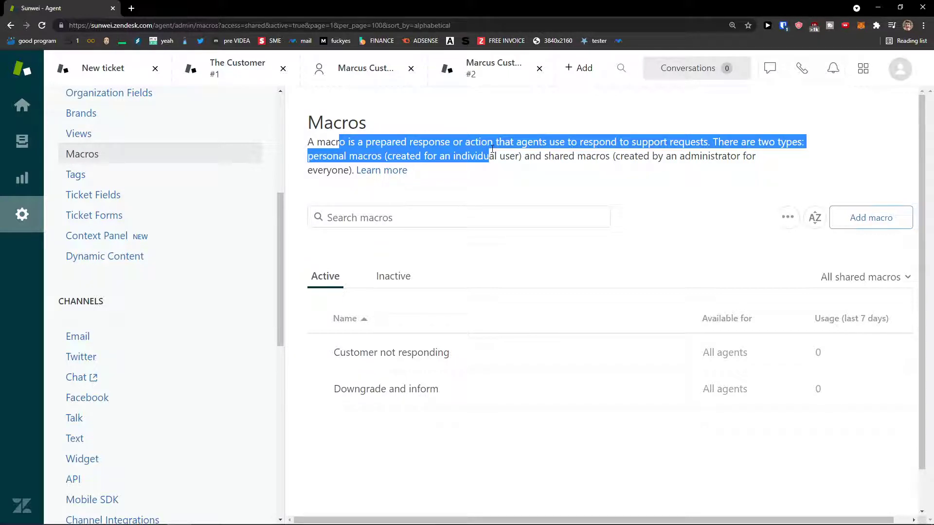
pyautogui.moveTo(461, 153); pyautogui.dragTo(420, 158)
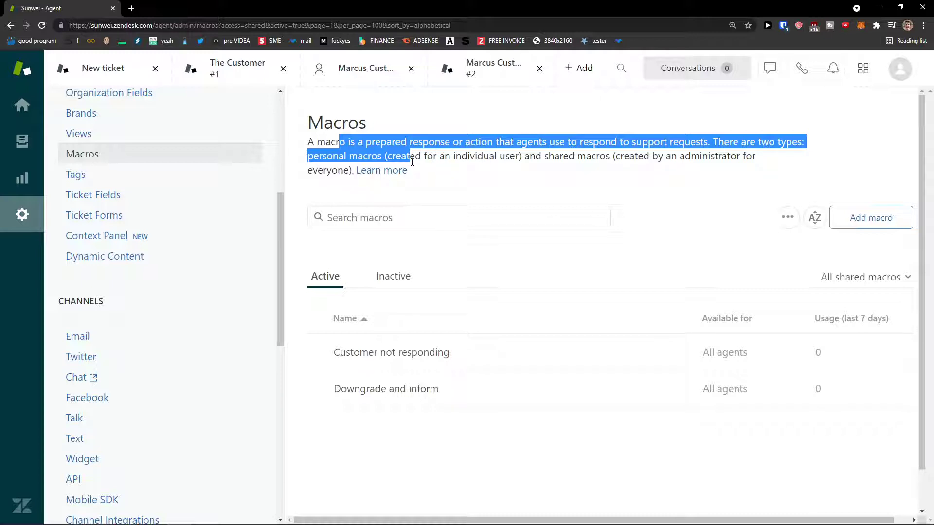
# - Start a new macro and name it "Technical Macro"
pyautogui.click(846, 226)
pyautogui.click(469, 198)
pyautogui.write('Atu')
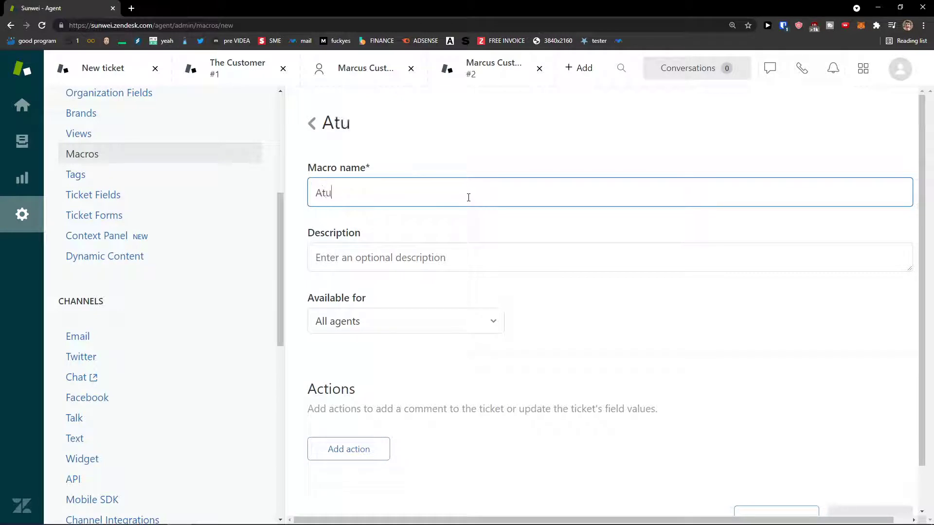
pyautogui.press('BackSpace')
pyautogui.write('Technical Macro')
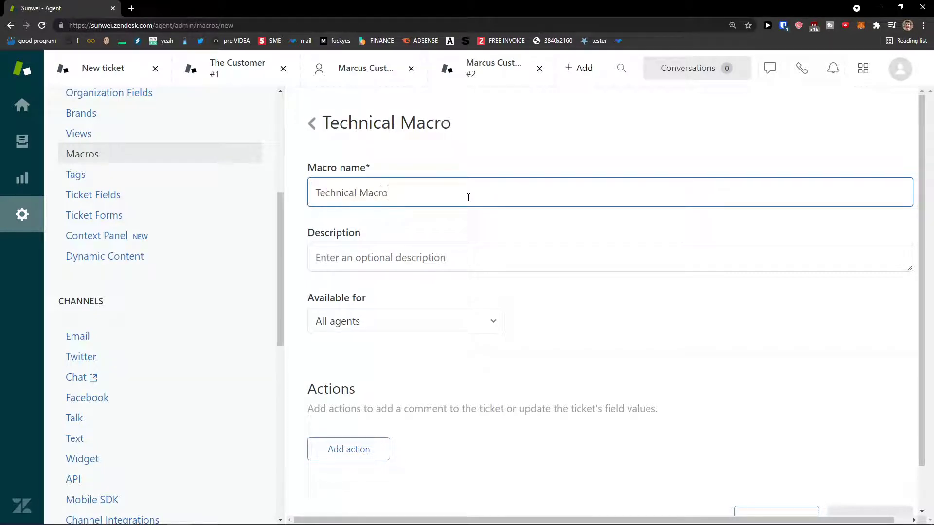
# - Enter "This is technical answer" as the macro's description, with the macro available for all agents
pyautogui.press('Tab')
pyautogui.write('M')
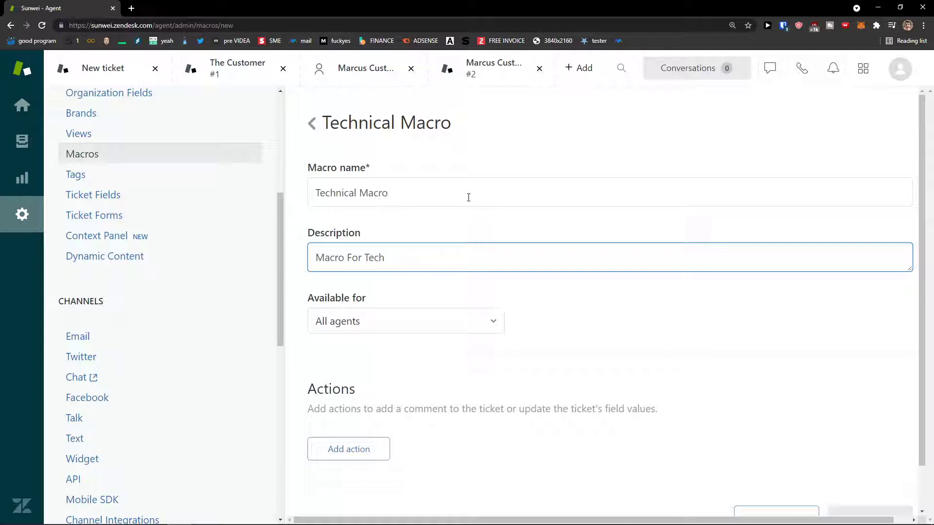
pyautogui.hotkey('ctrl', 'a')
pyautogui.press('BackSpace')
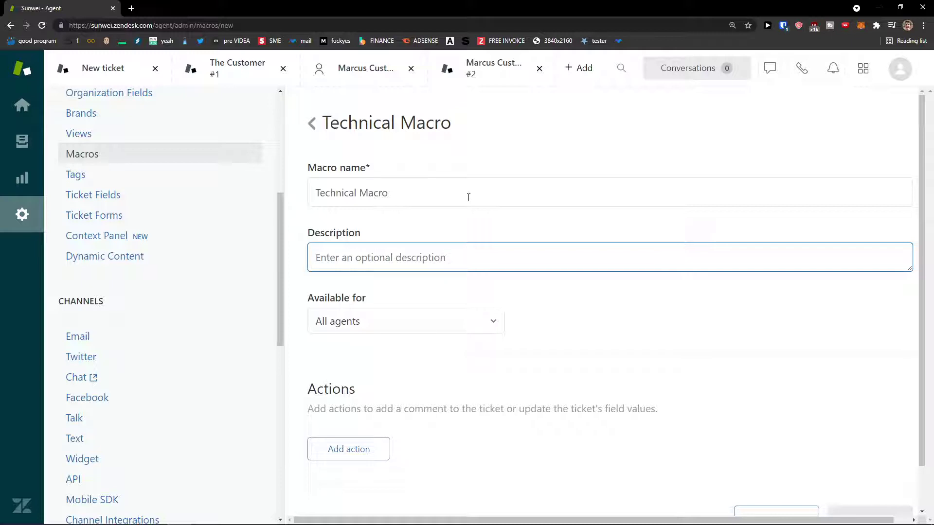
pyautogui.write('This is technical answ')
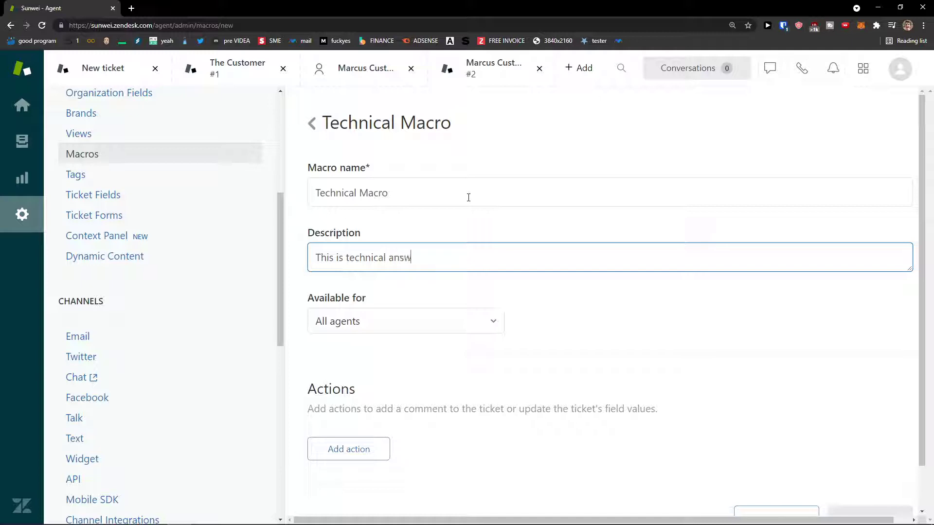
pyautogui.click(477, 321)
pyautogui.click(456, 334)
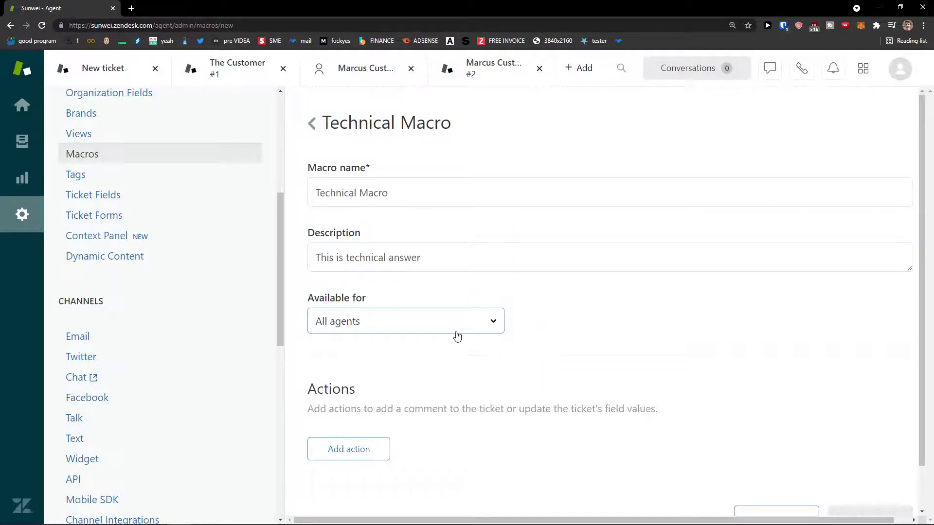
# - Add an action that sets the ticket's Status to Open, and create the macro
pyautogui.scroll(-1, 482, 338)
pyautogui.click(379, 400)
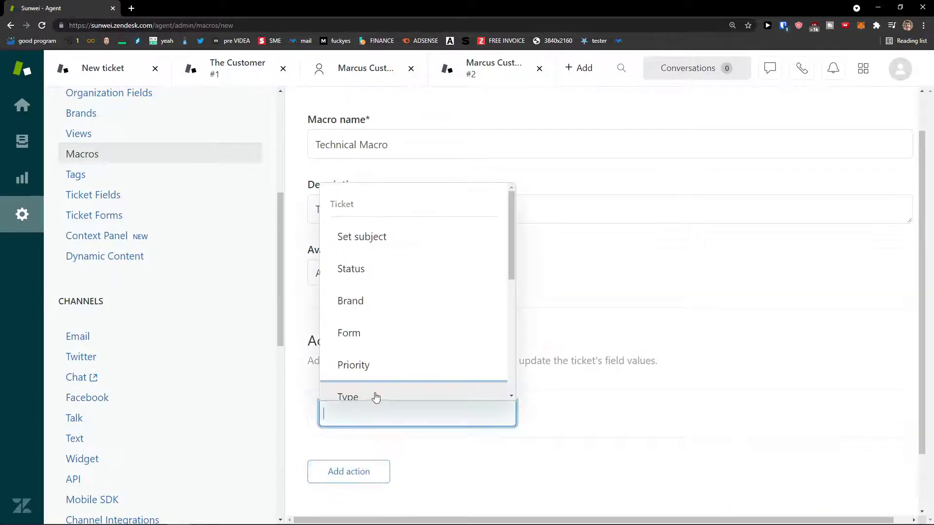
pyautogui.scroll(-2, 440, 317)
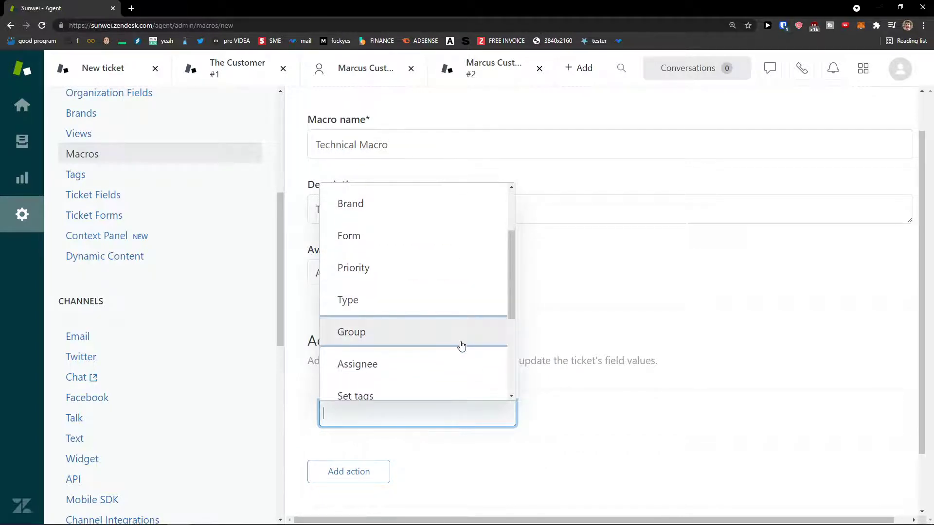
pyautogui.scroll(-4, 465, 350)
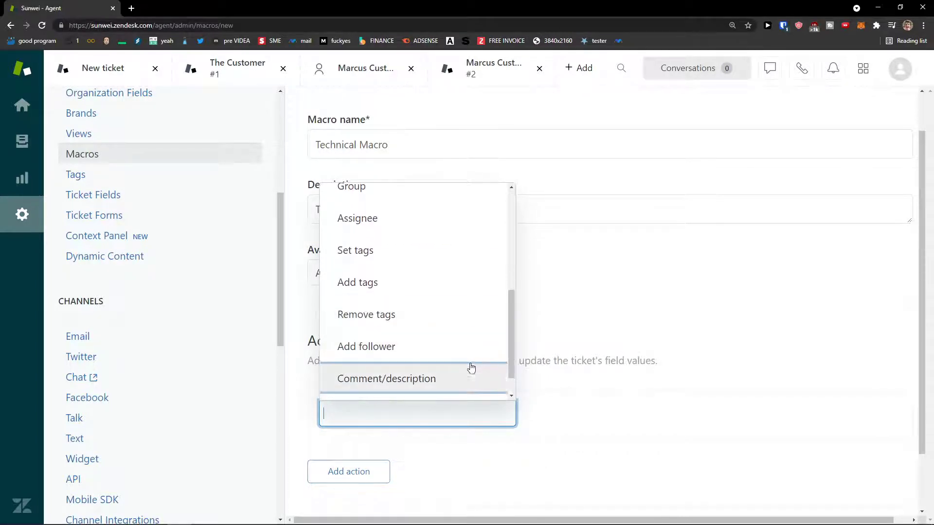
pyautogui.scroll(6, 469, 374)
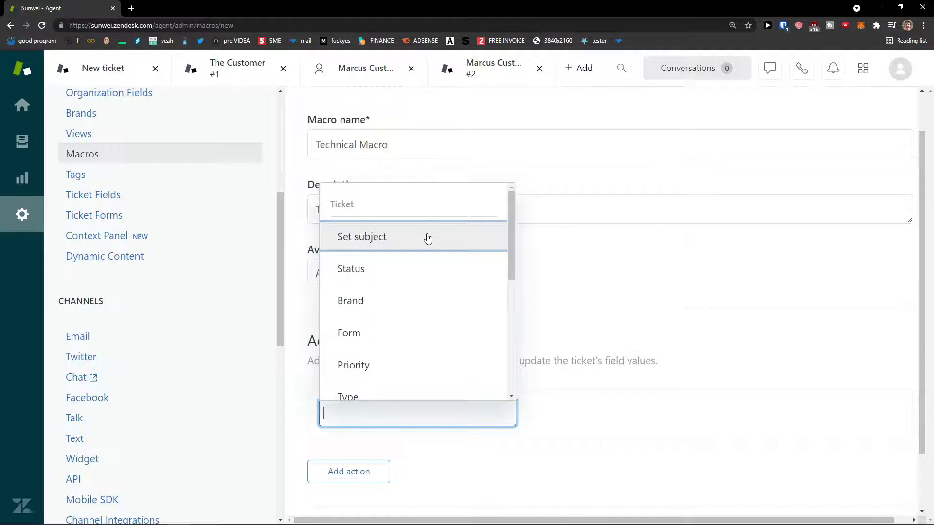
pyautogui.click(430, 270)
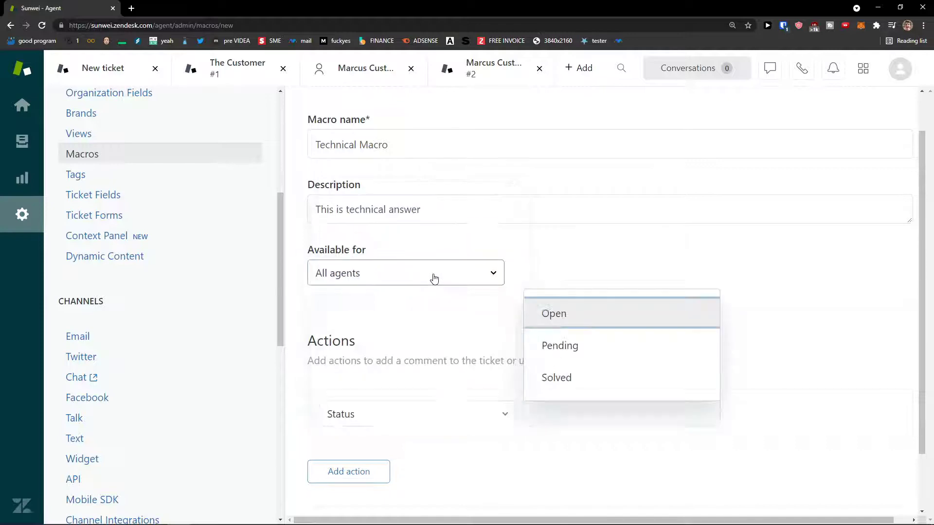
pyautogui.click(585, 320)
pyautogui.scroll(-2, 772, 417)
pyautogui.click(849, 474)
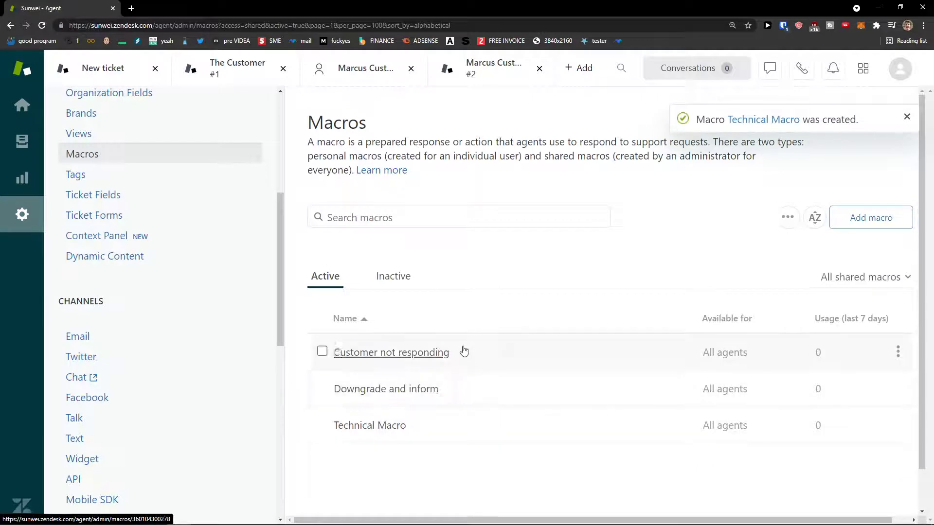
# - Examine the actions and reply text of the "Downgrade and inform" macro, and return to the list of macros
pyautogui.click(424, 390)
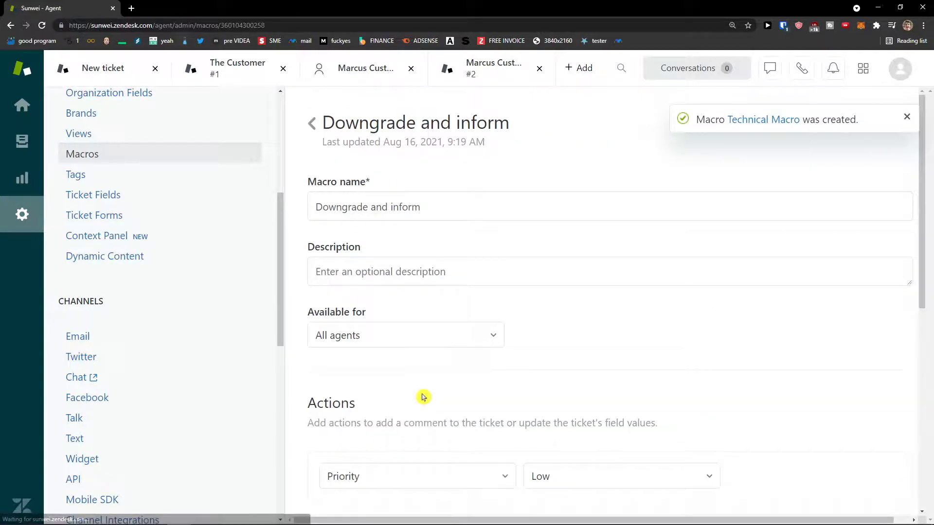
pyautogui.scroll(-3, 424, 391)
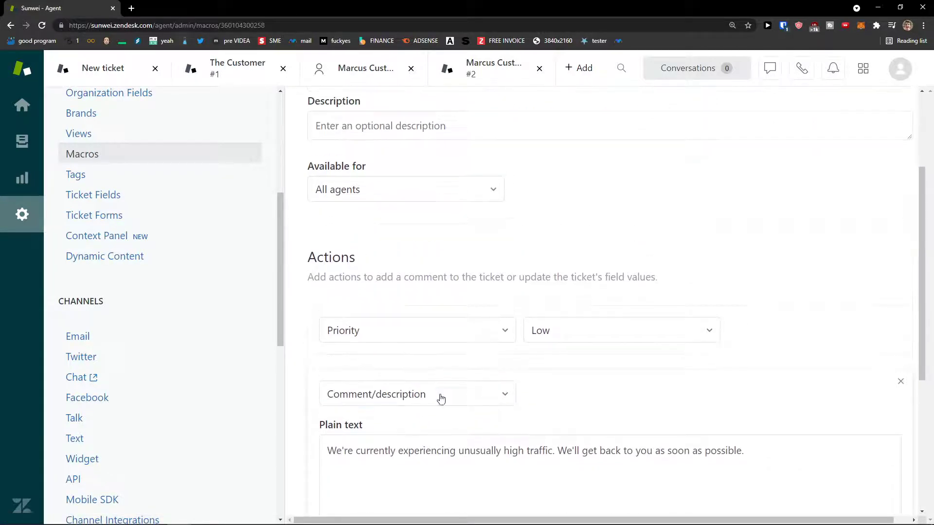
pyautogui.scroll(-4, 467, 398)
pyautogui.scroll(3, 498, 415)
pyautogui.scroll(2, 508, 413)
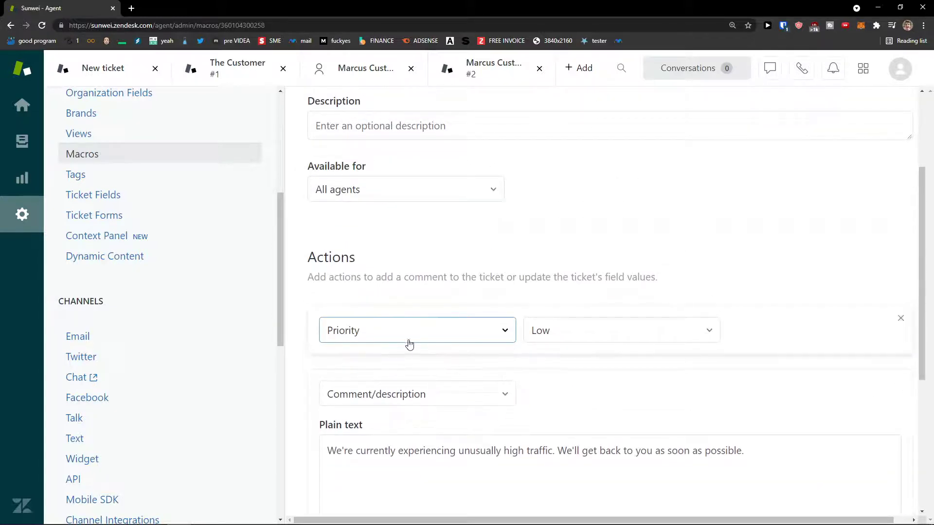
pyautogui.scroll(-1, 473, 394)
pyautogui.moveTo(336, 403); pyautogui.dragTo(710, 404)
pyautogui.scroll(1, 546, 363)
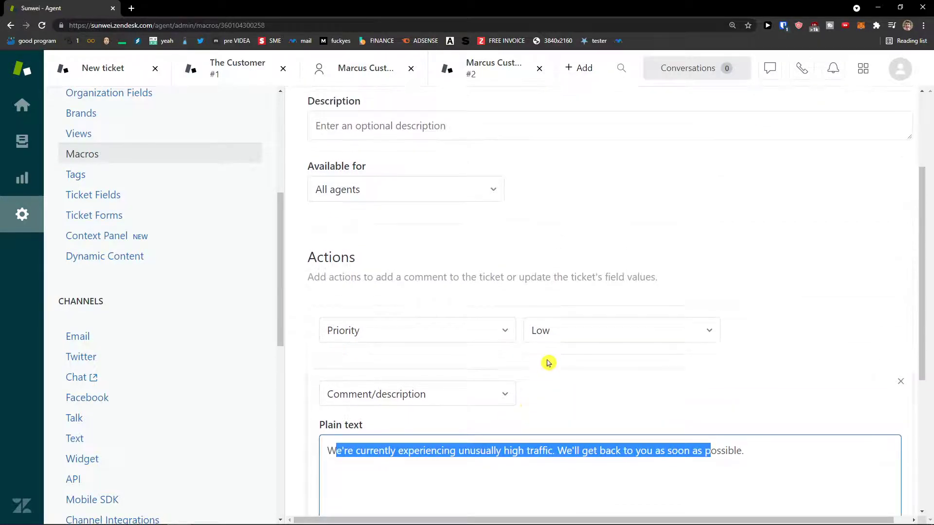
pyautogui.click(228, 160)
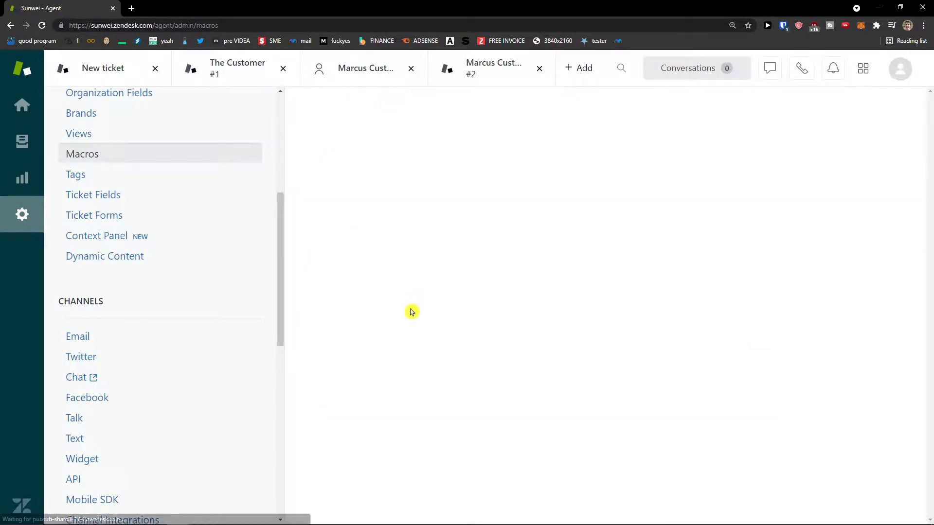
# - Look over the Comment/description action of "Downgrade and inform" and the "Customer not responding" macro, and return to the list
pyautogui.scroll(-1, 411, 321)
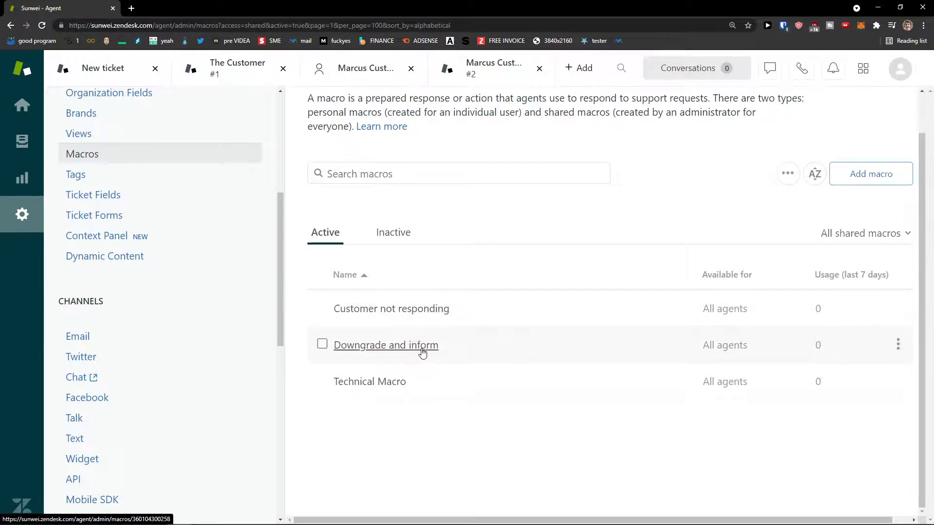
pyautogui.click(423, 345)
pyautogui.scroll(-4, 431, 351)
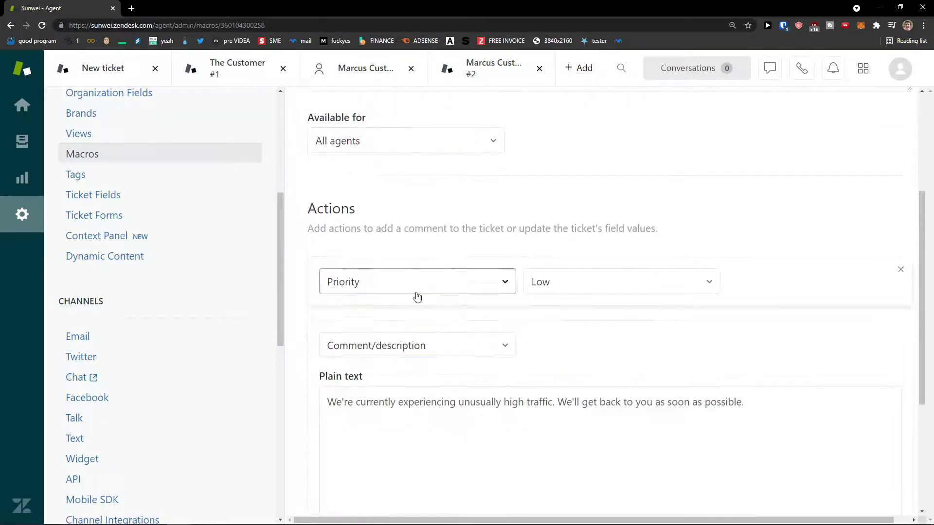
pyautogui.scroll(-3, 535, 363)
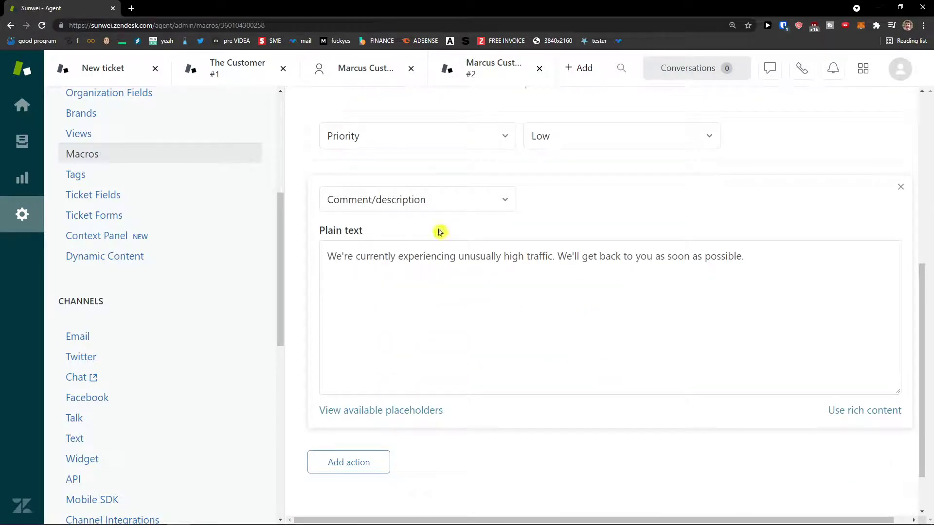
pyautogui.click(417, 203)
pyautogui.click(567, 210)
pyautogui.scroll(2, 526, 228)
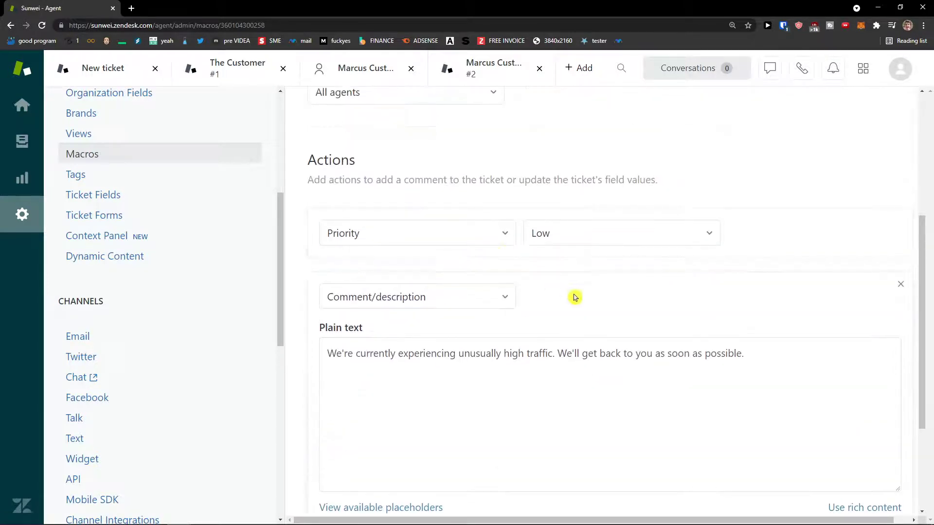
pyautogui.click(130, 160)
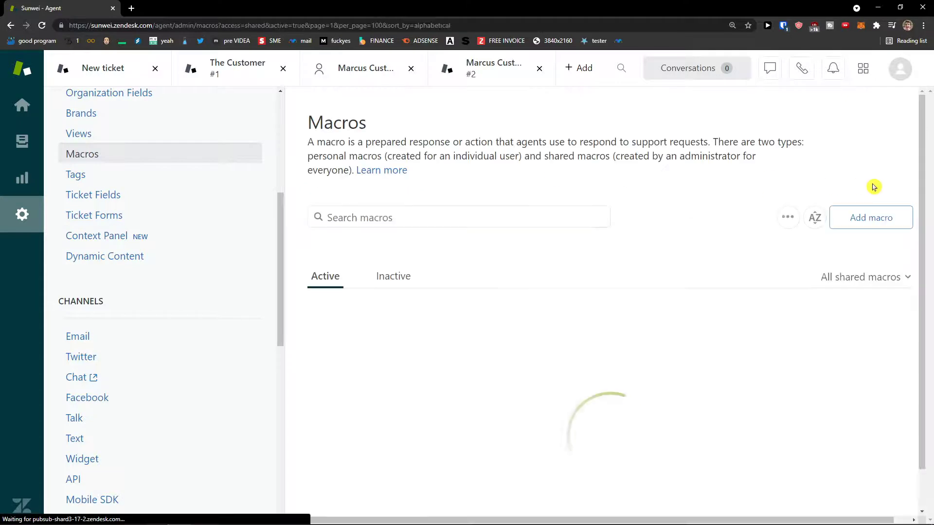
pyautogui.click(432, 352)
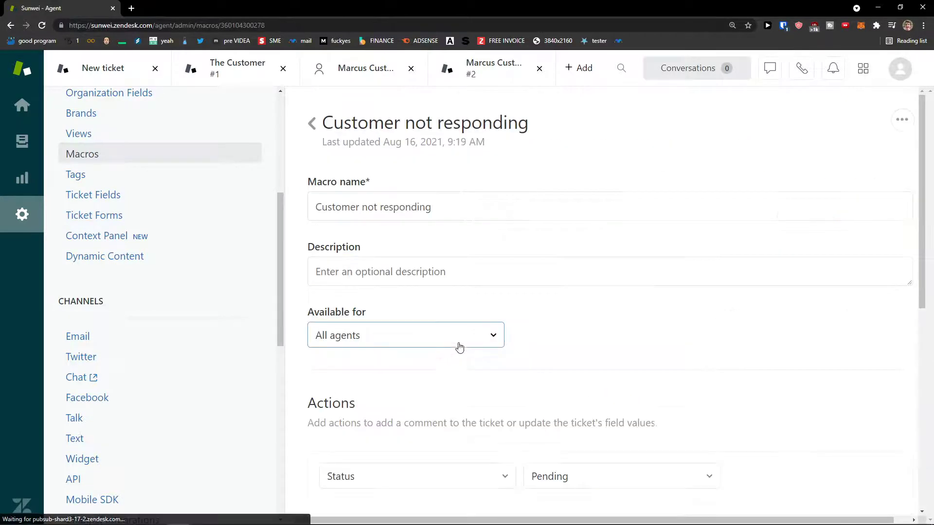
pyautogui.click(10, 25)
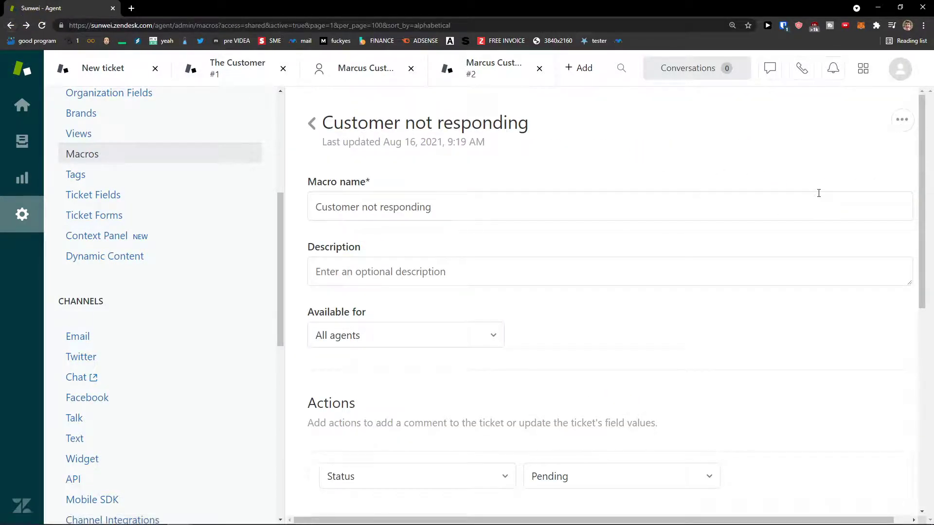
# - Start another new macro and name it "Technical Difficulty"
pyautogui.click(857, 217)
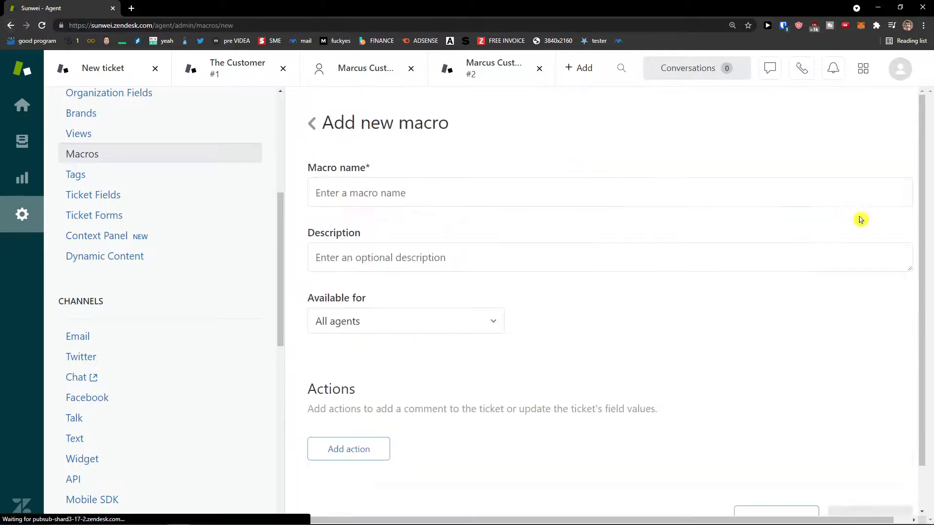
pyautogui.click(433, 196)
pyautogui.write('Technical Diffi')
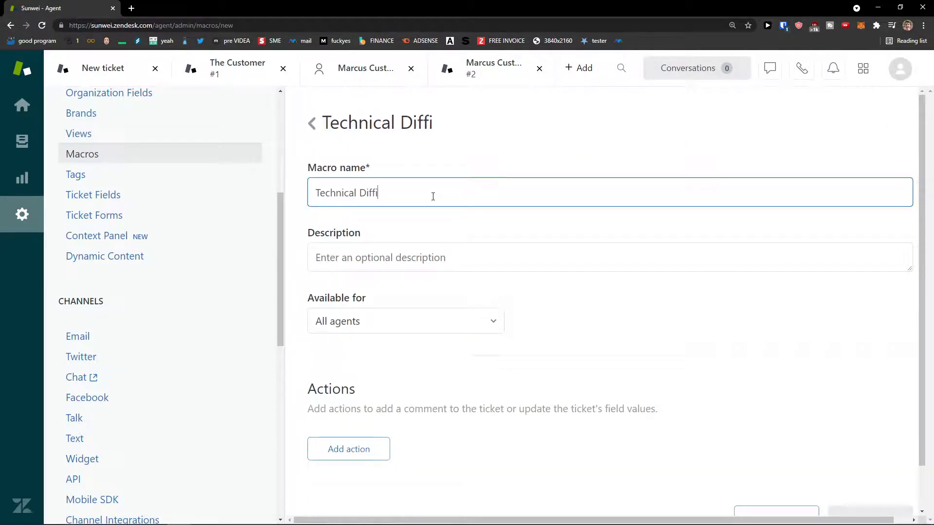
pyautogui.write('culty')
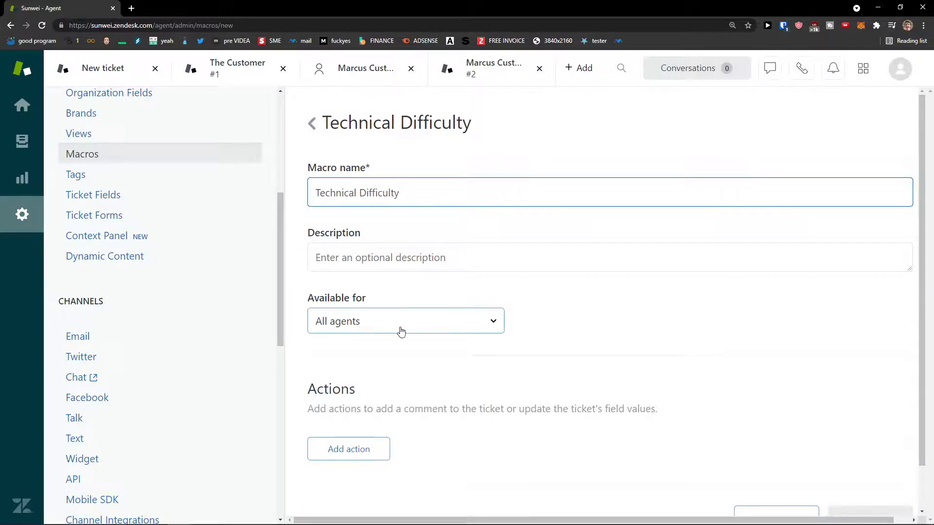
# - Add an action to the macro that sets the ticket's Priority to Low
pyautogui.scroll(-1, 396, 354)
pyautogui.click(367, 396)
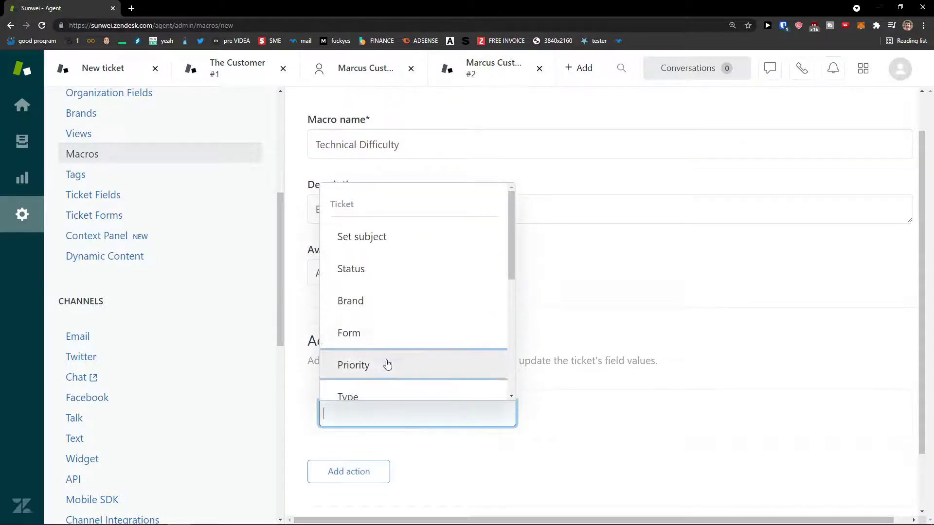
pyautogui.click(387, 364)
pyautogui.click(562, 283)
# - Add a Comment/description action to the Technical Difficulty macro, after the Priority action
pyautogui.scroll(-1, 490, 354)
pyautogui.click(348, 401)
pyautogui.scroll(-4, 450, 346)
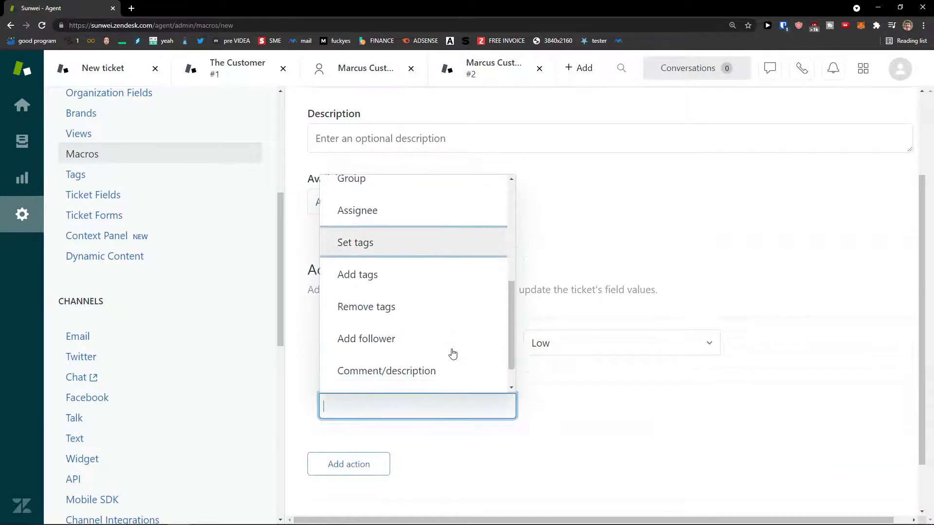
pyautogui.scroll(-1, 453, 353)
pyautogui.click(452, 349)
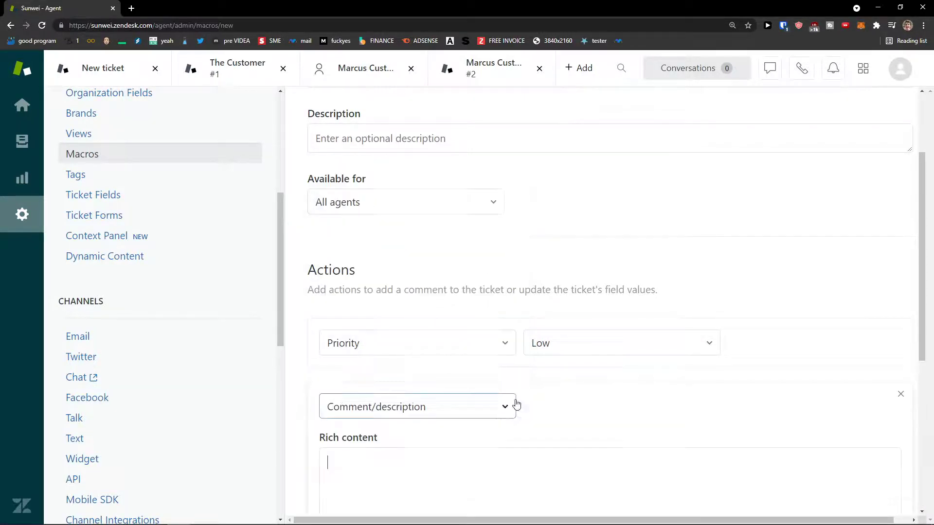
# - Write "Thanks For Writing to us, we will look into how we can actually help you on your journey with your technical difficulty" and create the macro
pyautogui.scroll(-4, 490, 390)
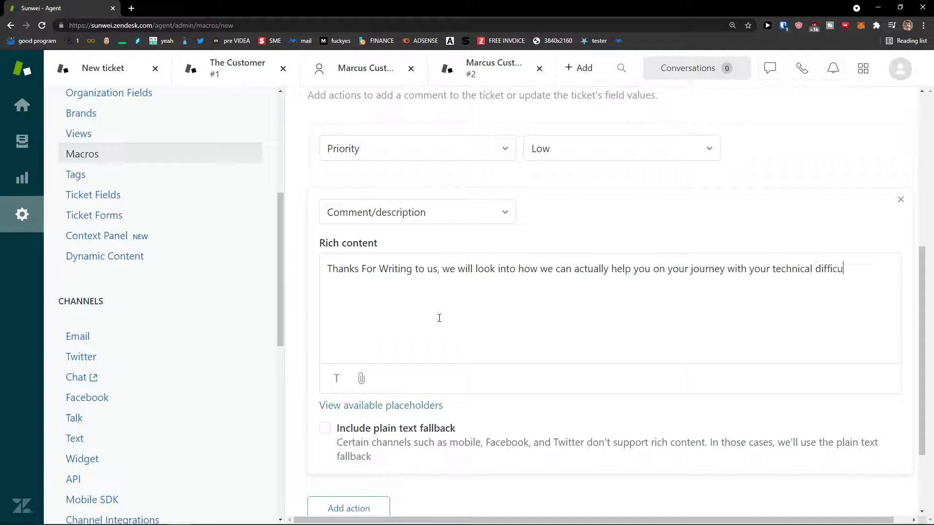
pyautogui.scroll(-3, 439, 318)
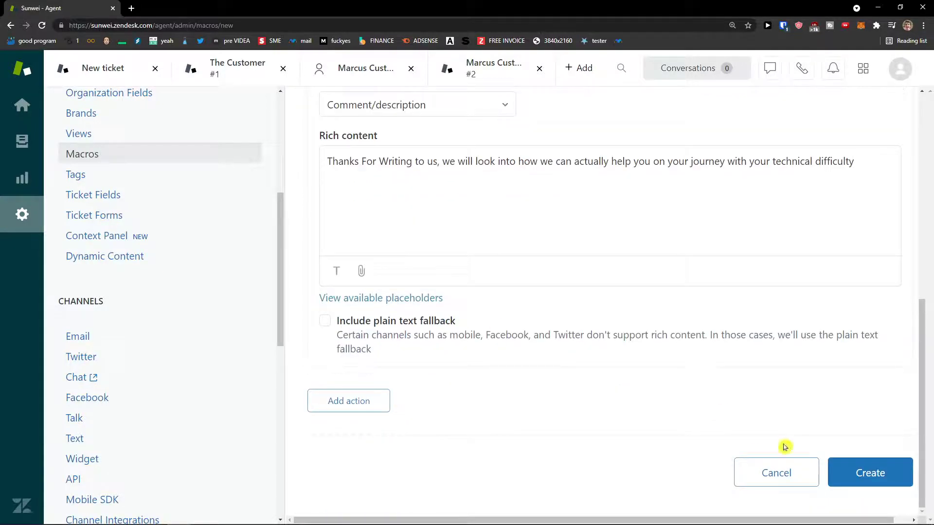
pyautogui.click(843, 471)
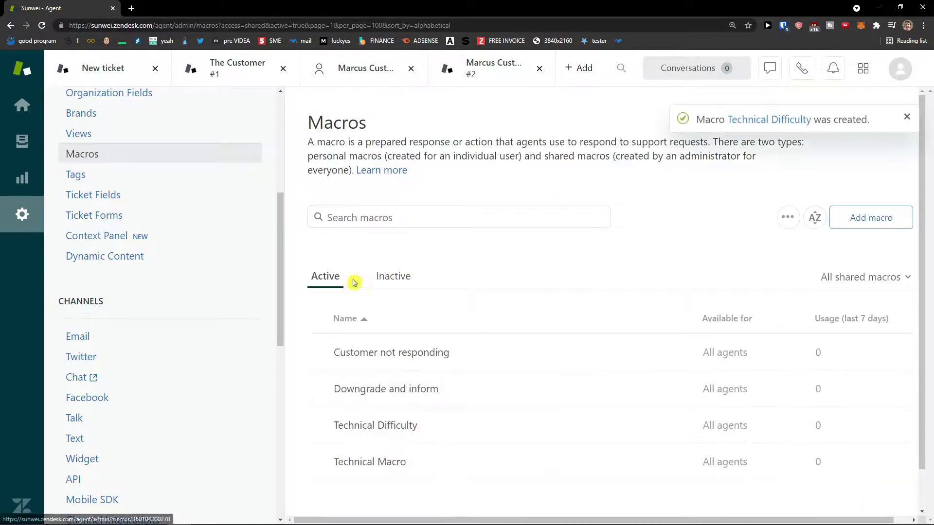
# - Check which macros can be applied in ticket #2 and in the sample ticket #1, without applying any
pyautogui.click(488, 78)
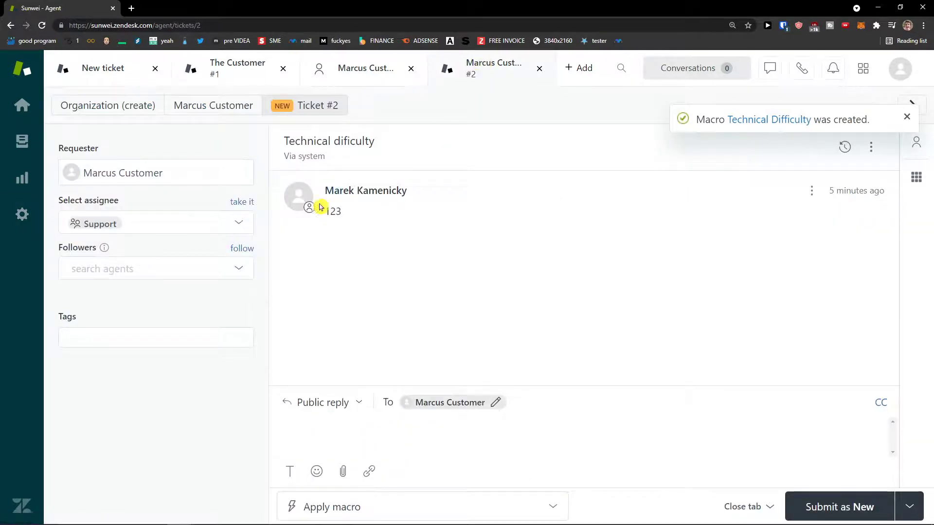
pyautogui.click(470, 505)
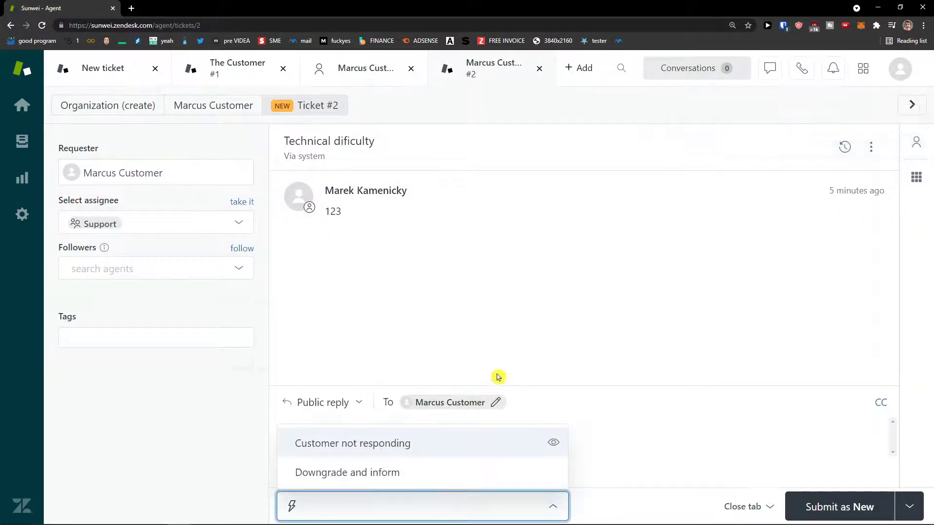
pyautogui.press('Escape')
pyautogui.click(22, 105)
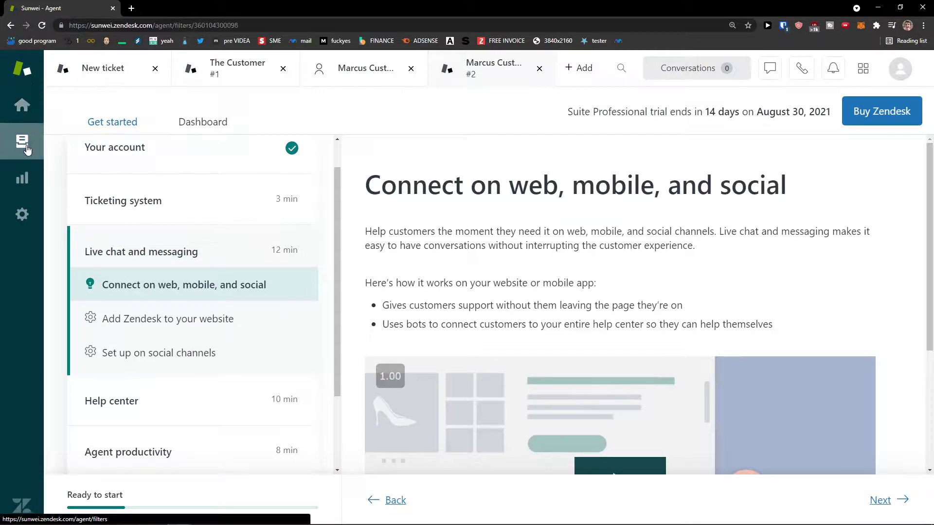
pyautogui.click(22, 141)
pyautogui.click(411, 212)
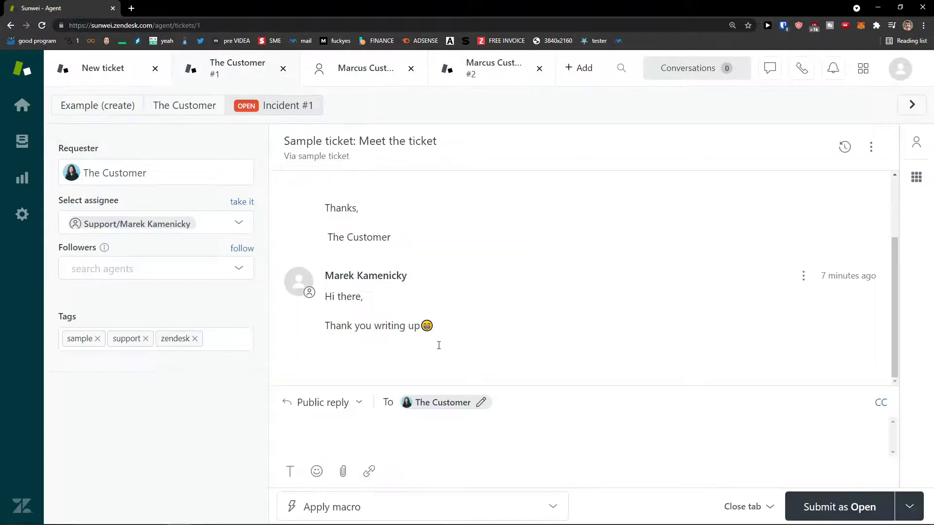
pyautogui.click(528, 501)
pyautogui.click(603, 424)
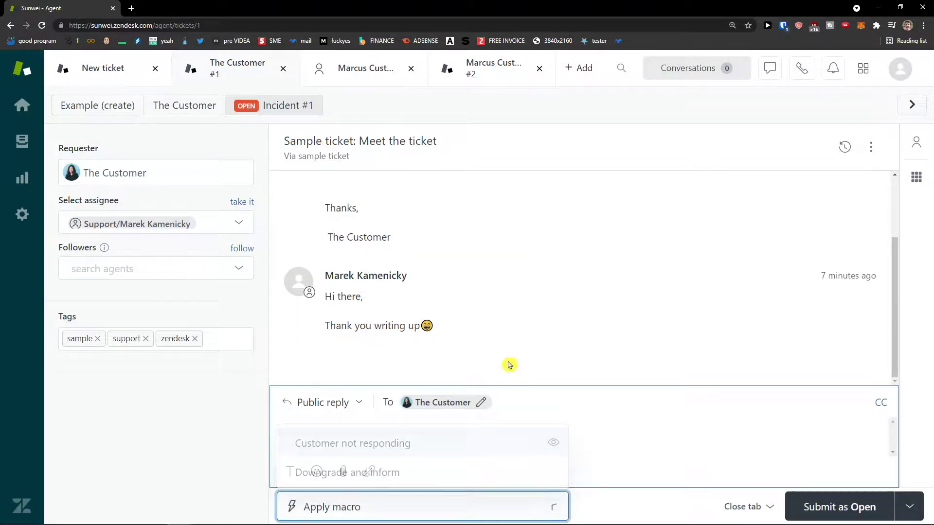
# - Return to the macros list in the admin settings and check the options available for the "Technical Difficulty" macro
pyautogui.click(22, 215)
pyautogui.scroll(-1, 876, 397)
pyautogui.click(897, 381)
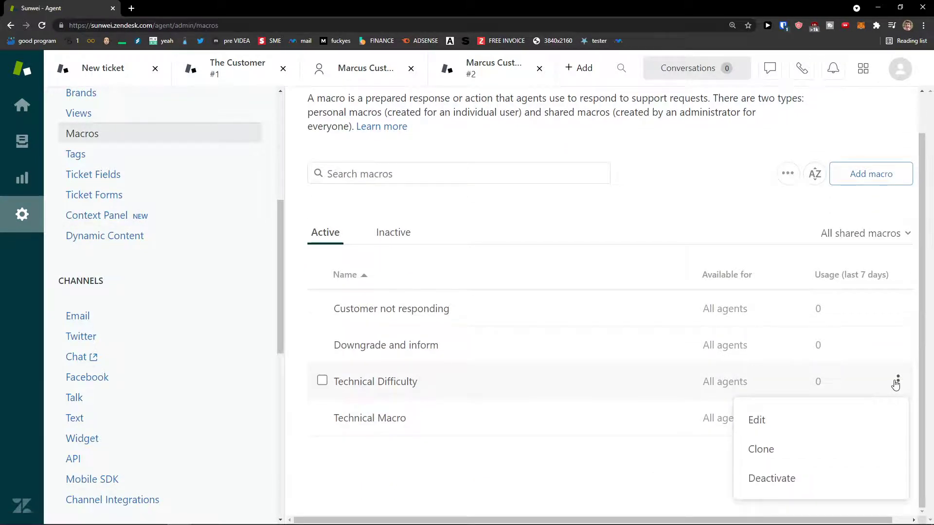
pyautogui.click(898, 382)
pyautogui.scroll(1, 897, 384)
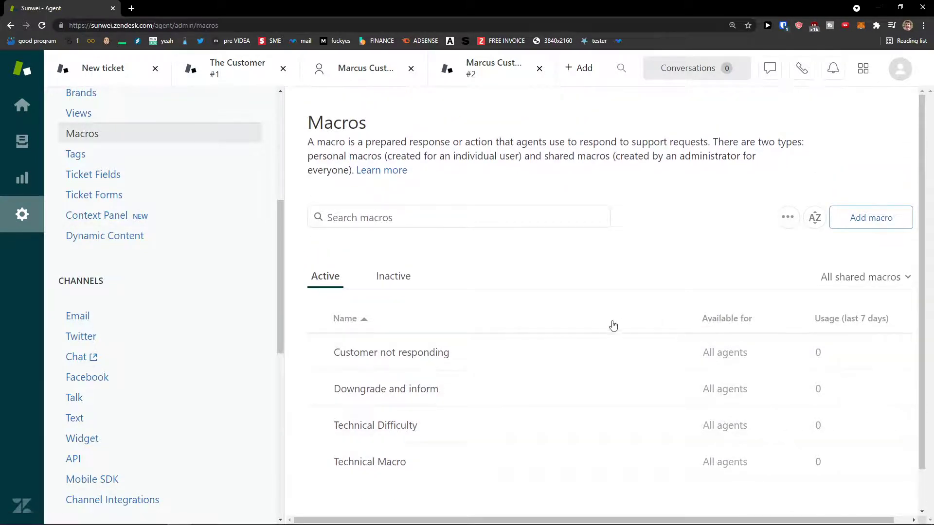
# - Read the Popular tags page, open the sample and zendesk tags, and preview the ticket tagged with zendesk
pyautogui.click(152, 157)
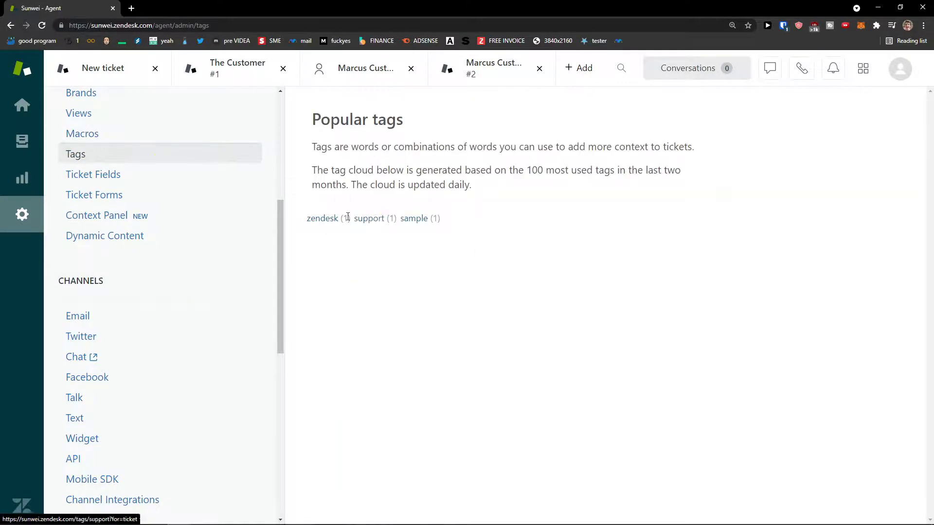
pyautogui.click(416, 220)
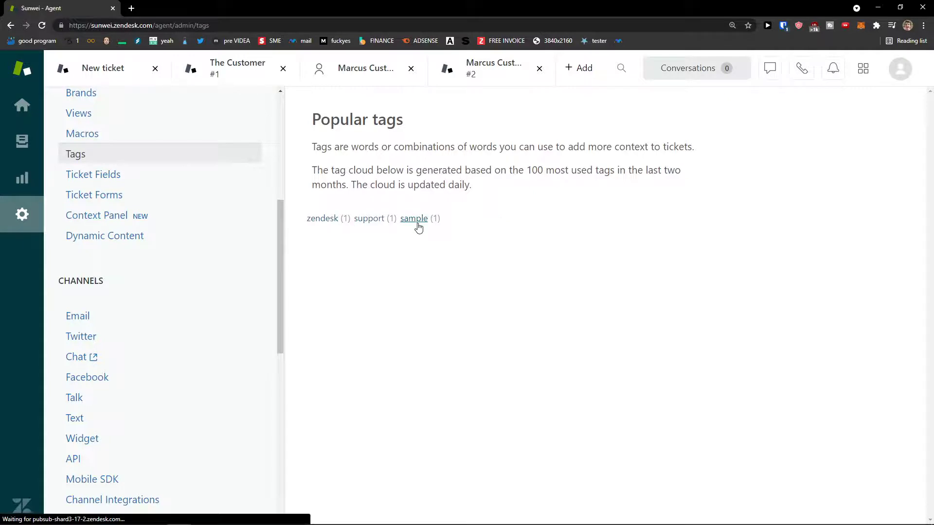
pyautogui.click(125, 156)
pyautogui.moveTo(316, 147); pyautogui.dragTo(571, 156)
pyautogui.click(571, 155)
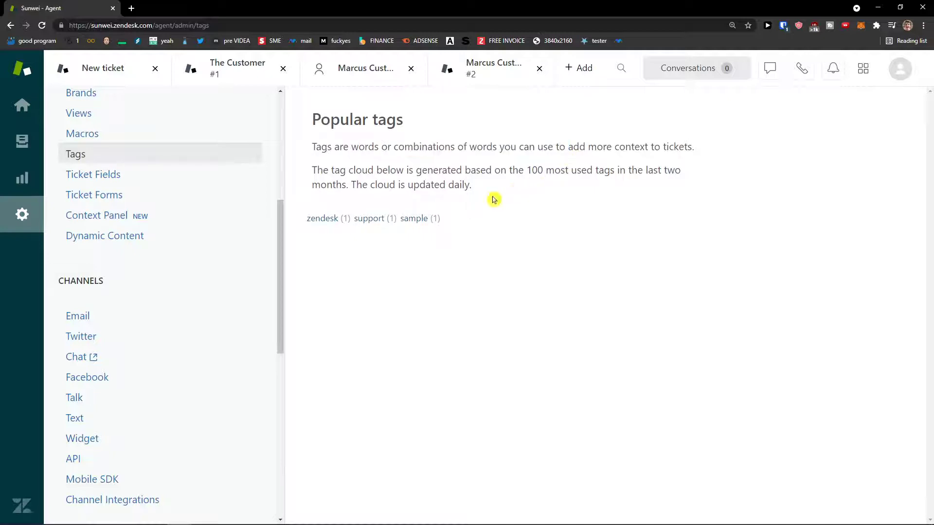
pyautogui.click(320, 221)
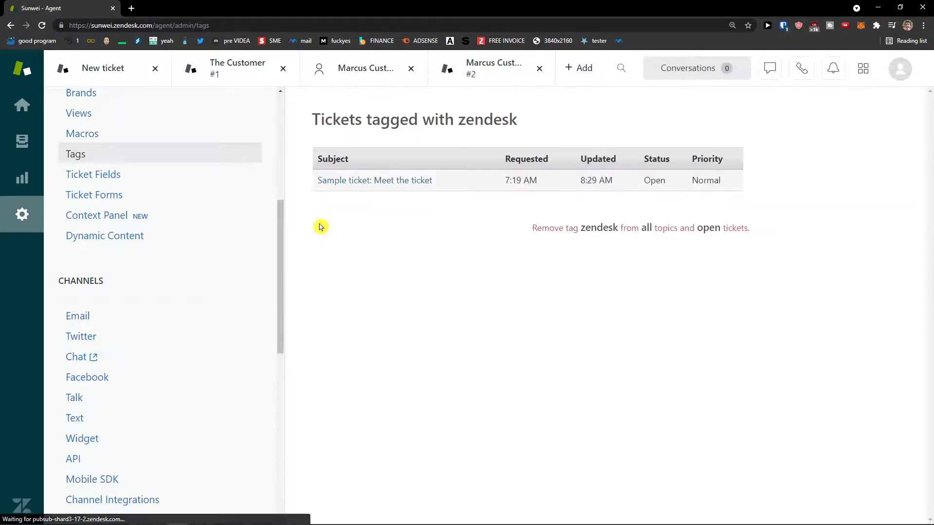
pyautogui.moveTo(401, 187)
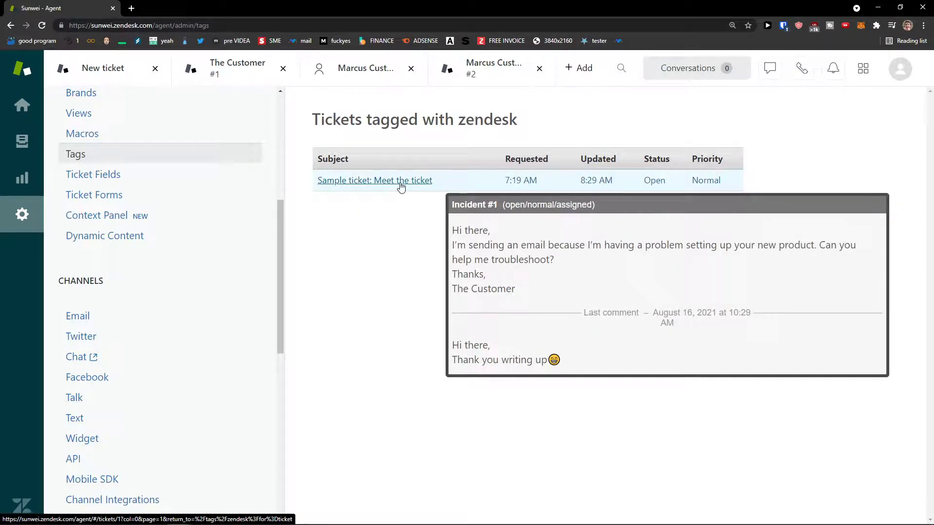
# - Look through the list of active fields on the Ticket Fields page
pyautogui.click(163, 182)
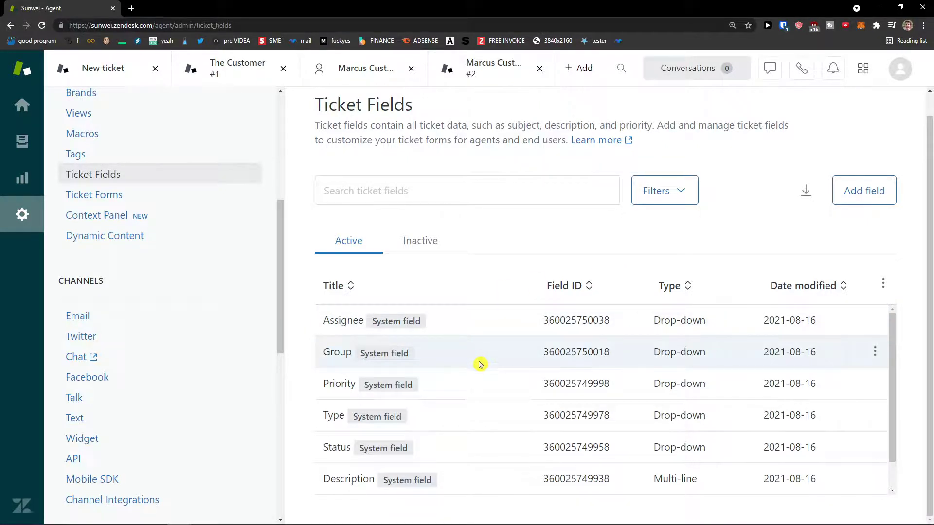
pyautogui.scroll(-1, 486, 373)
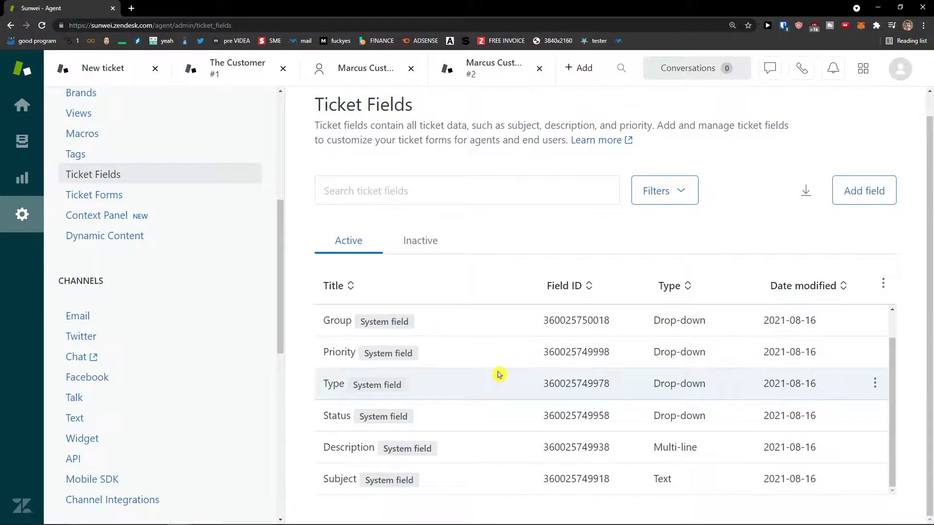
pyautogui.scroll(1, 499, 374)
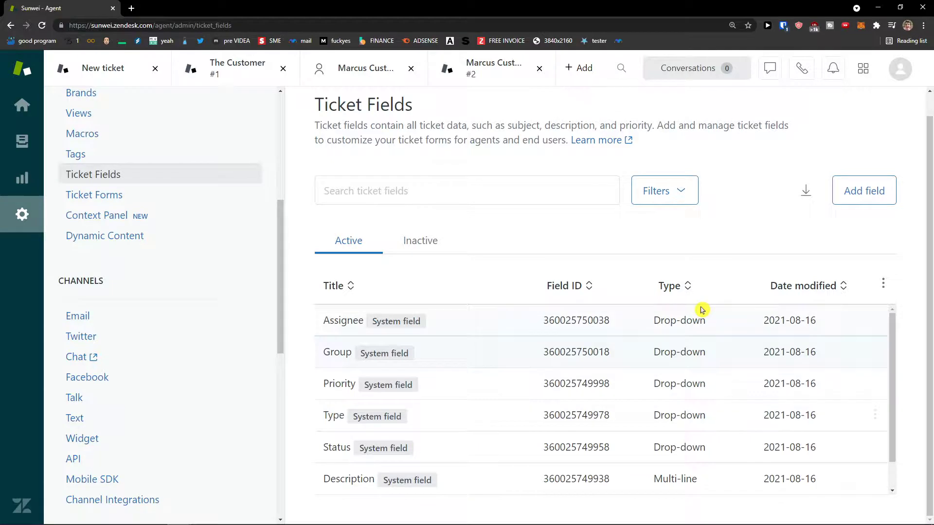
# - Add a ticket form with the default name and only the Subject and Description system fields, and save it
pyautogui.click(116, 204)
pyautogui.scroll(-2, 407, 333)
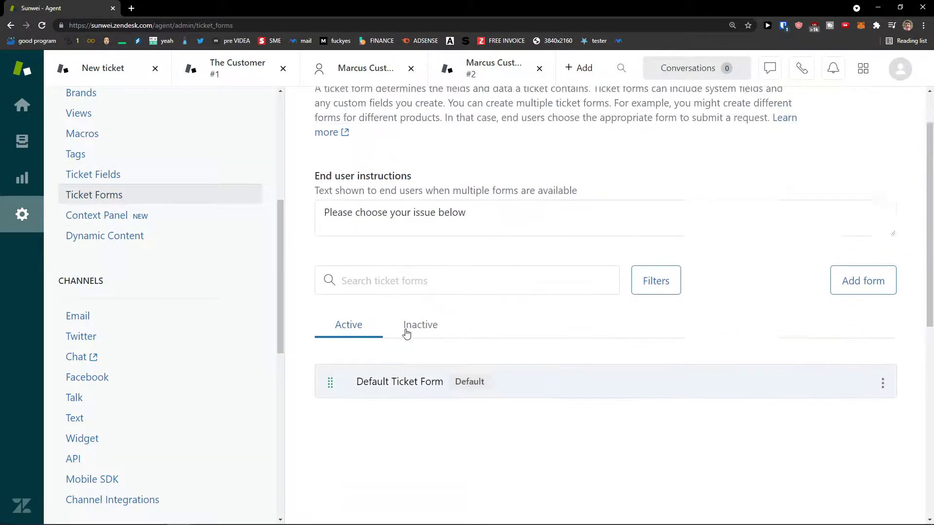
pyautogui.scroll(2, 407, 333)
pyautogui.click(844, 349)
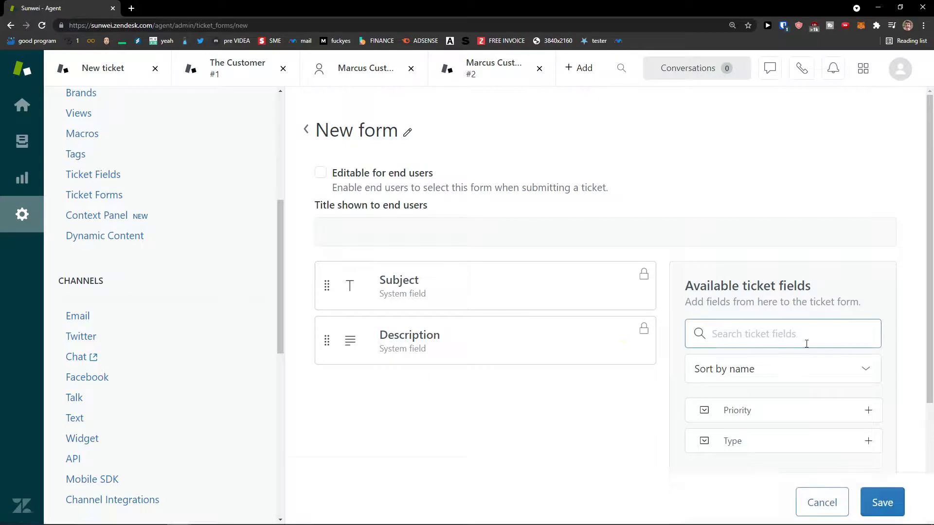
pyautogui.scroll(-3, 611, 349)
pyautogui.scroll(3, 611, 350)
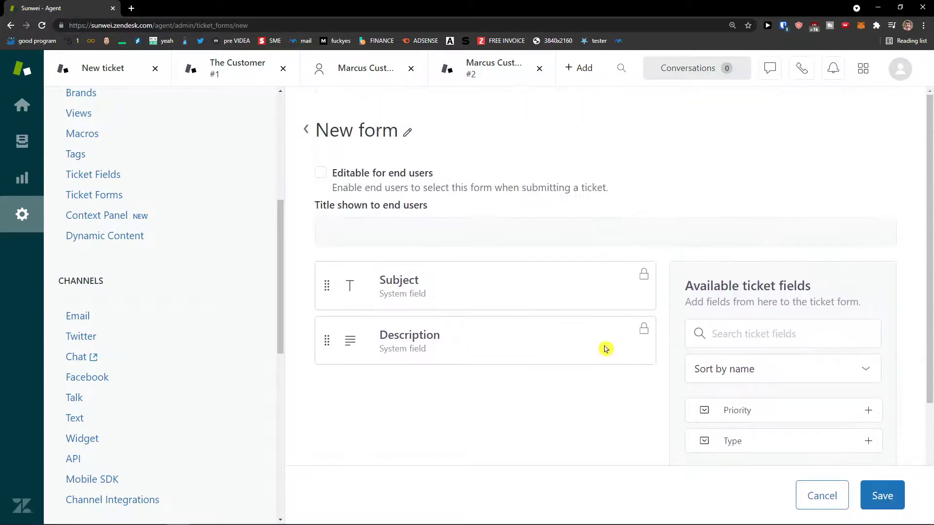
pyautogui.scroll(-3, 598, 345)
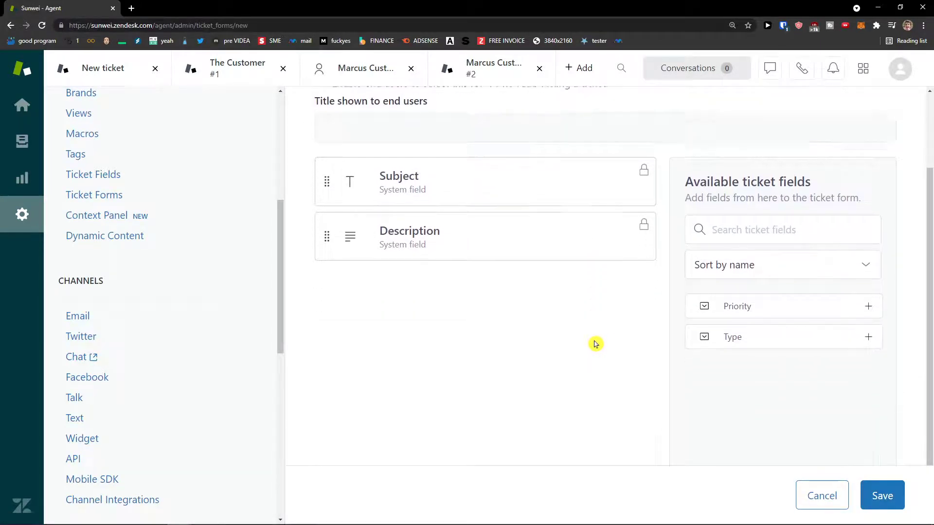
pyautogui.scroll(3, 594, 344)
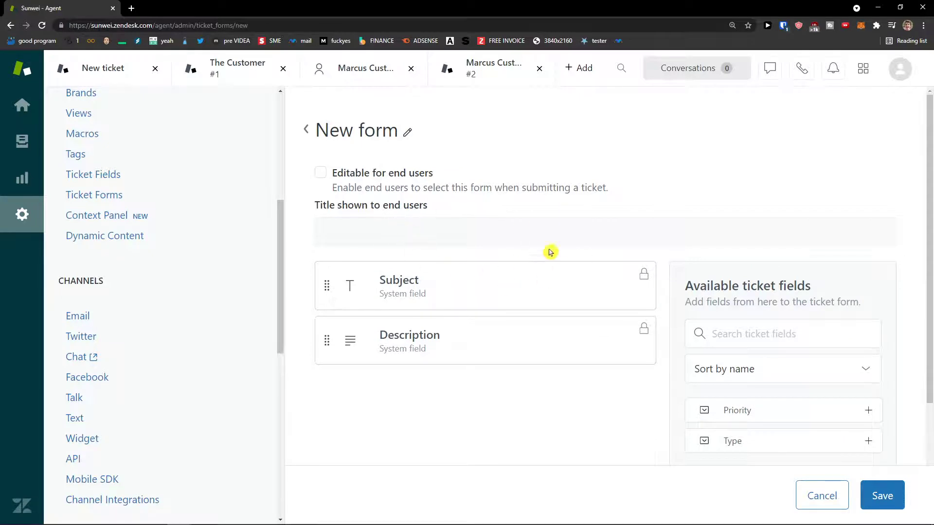
pyautogui.click(880, 495)
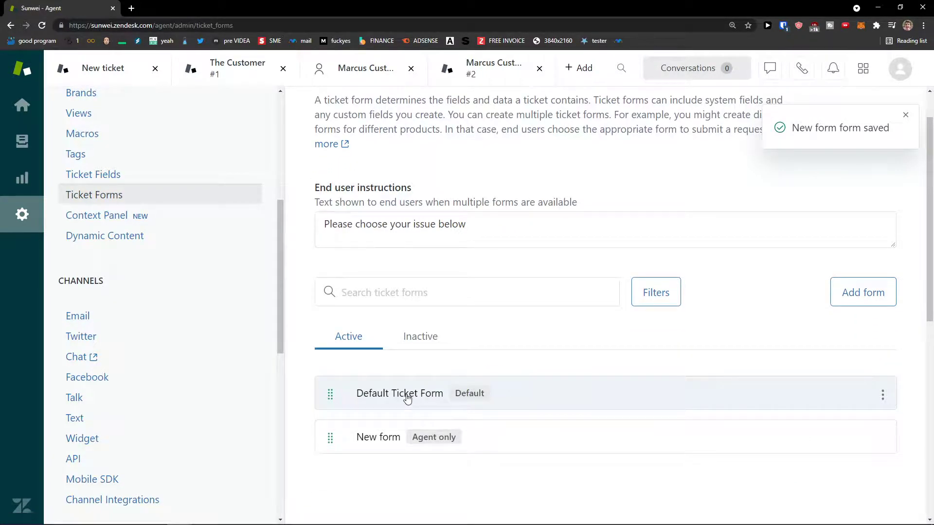
# - Read the explanation of what ticket forms are for and look over the list of active forms
pyautogui.scroll(1, 408, 398)
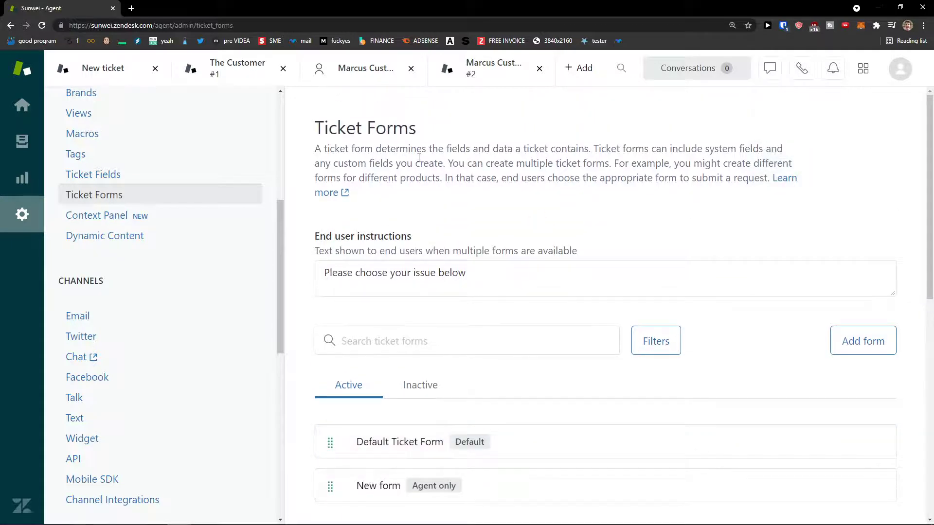
pyautogui.moveTo(435, 151); pyautogui.dragTo(490, 163)
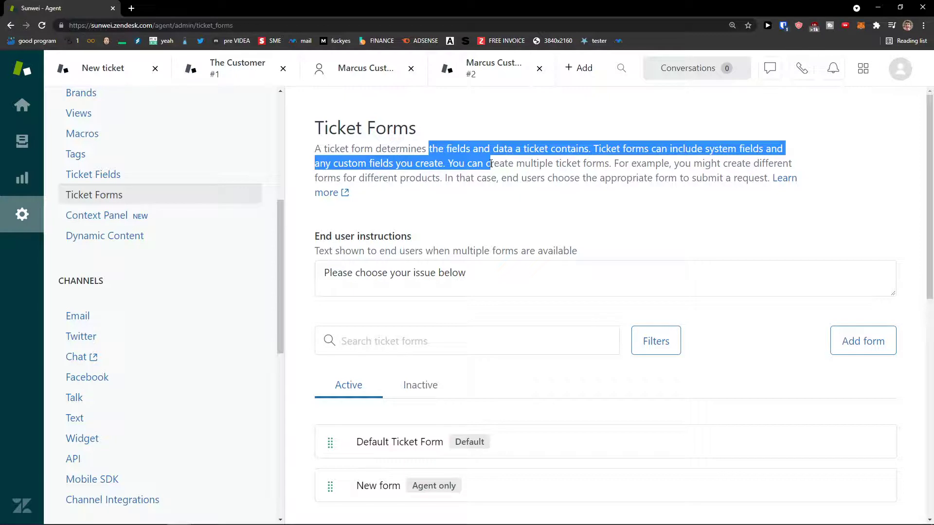
pyautogui.moveTo(487, 167); pyautogui.dragTo(455, 179)
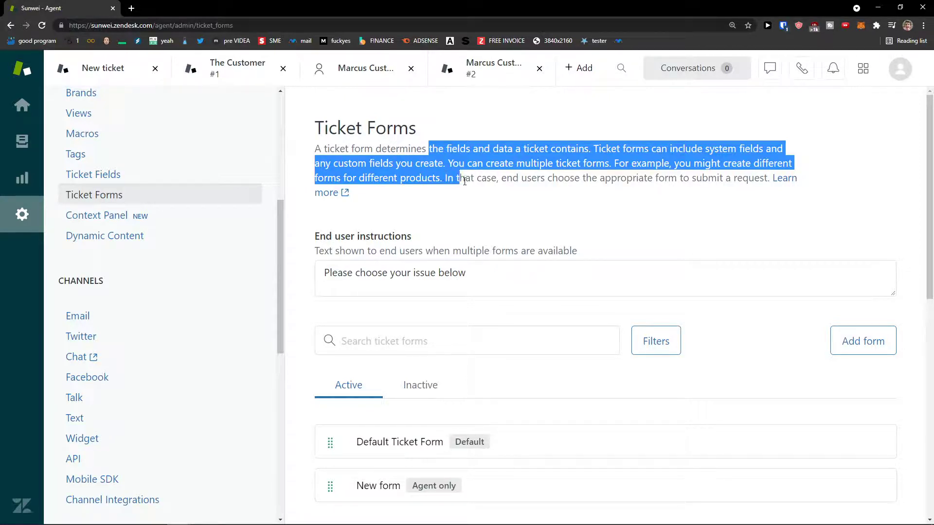
pyautogui.scroll(-4, 482, 194)
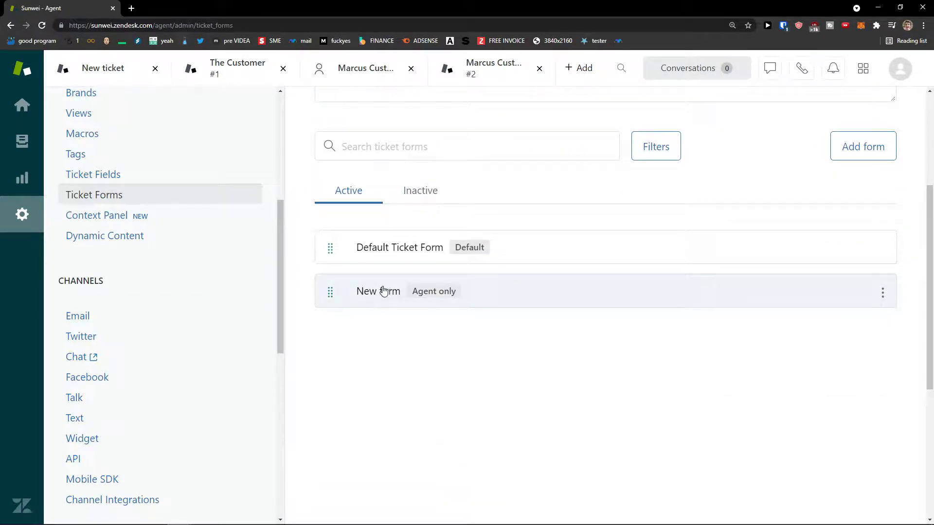
# - Look over the Context Panel and Dynamic Content pages and survey the Channels and Business Rules settings
pyautogui.click(118, 219)
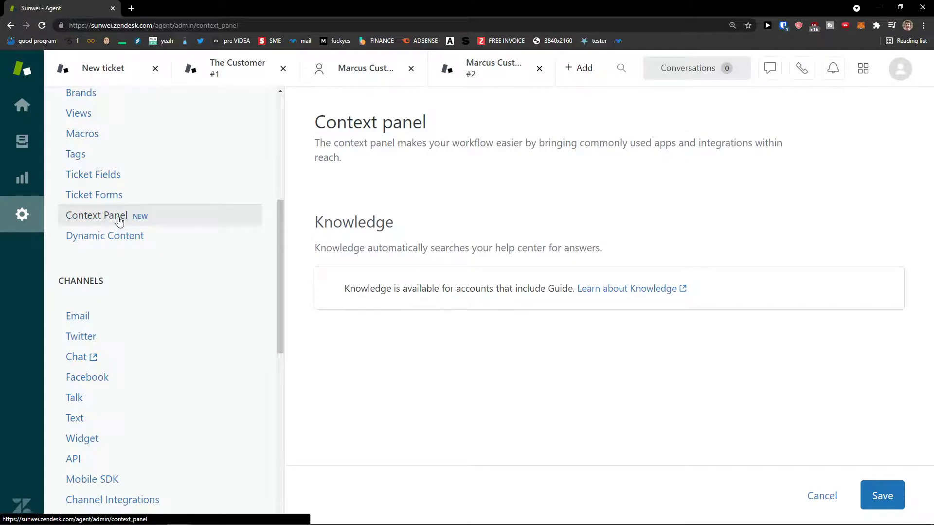
pyautogui.click(119, 242)
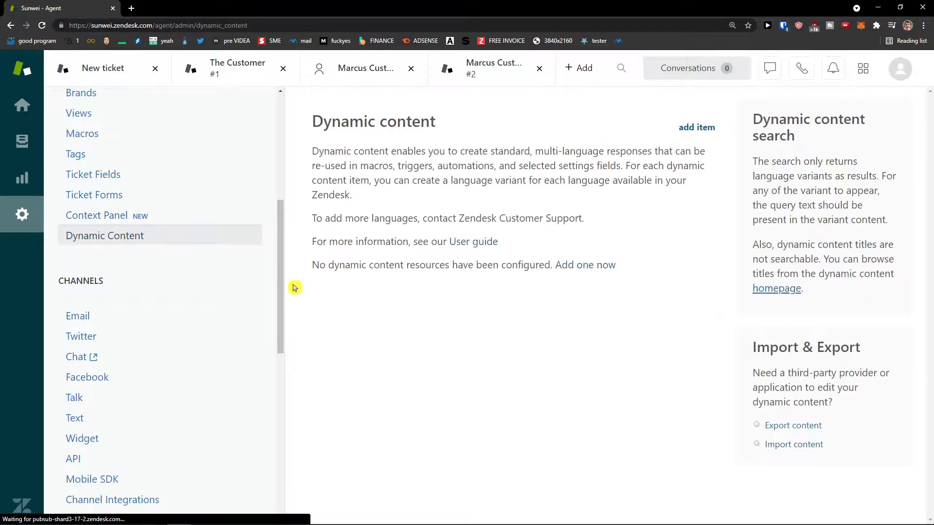
pyautogui.scroll(3, 214, 280)
pyautogui.scroll(-6, 214, 284)
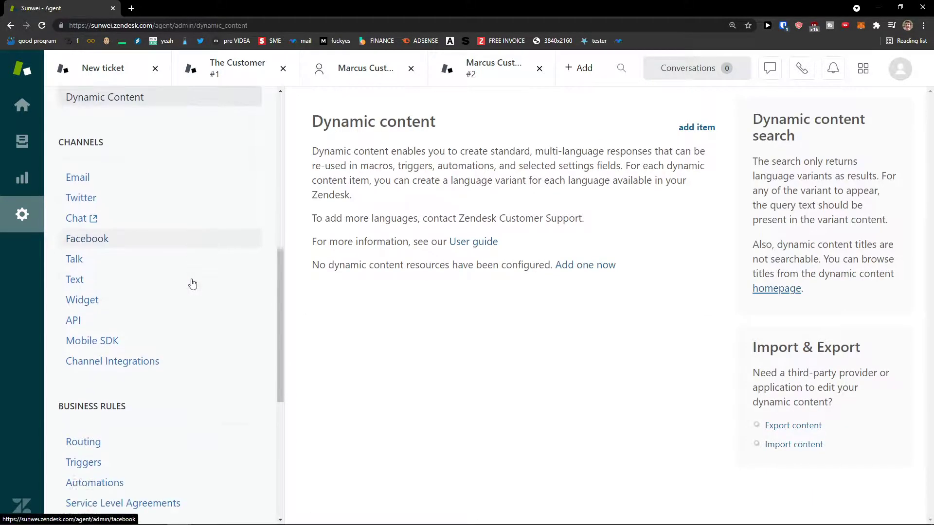
pyautogui.scroll(1, 191, 282)
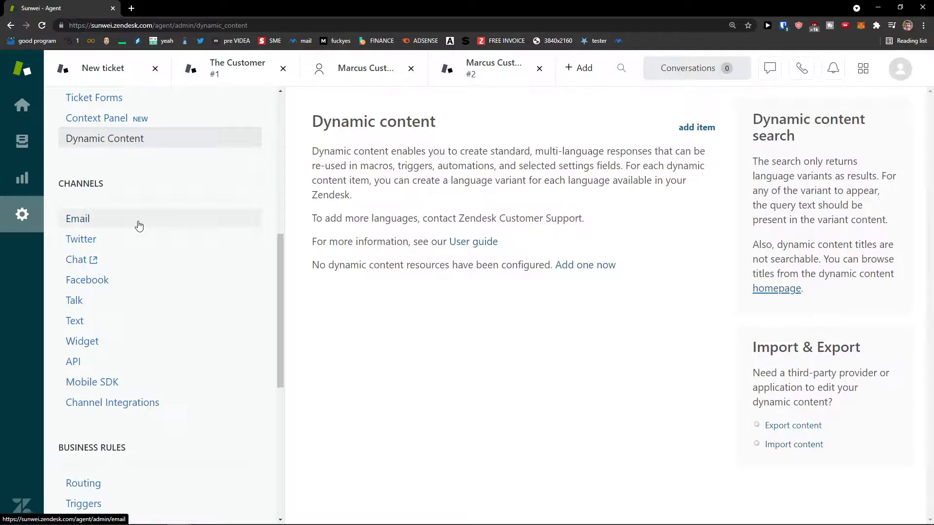
pyautogui.scroll(-2, 190, 261)
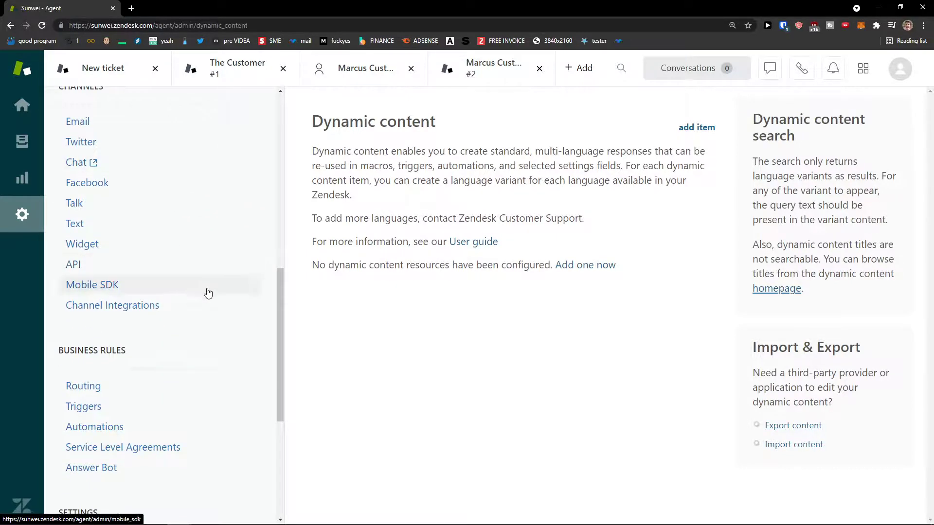
# - Open the Account settings and look over the Branding options, including account name, favicon, host mapping and subdomain
pyautogui.scroll(-5, 208, 293)
pyautogui.click(200, 306)
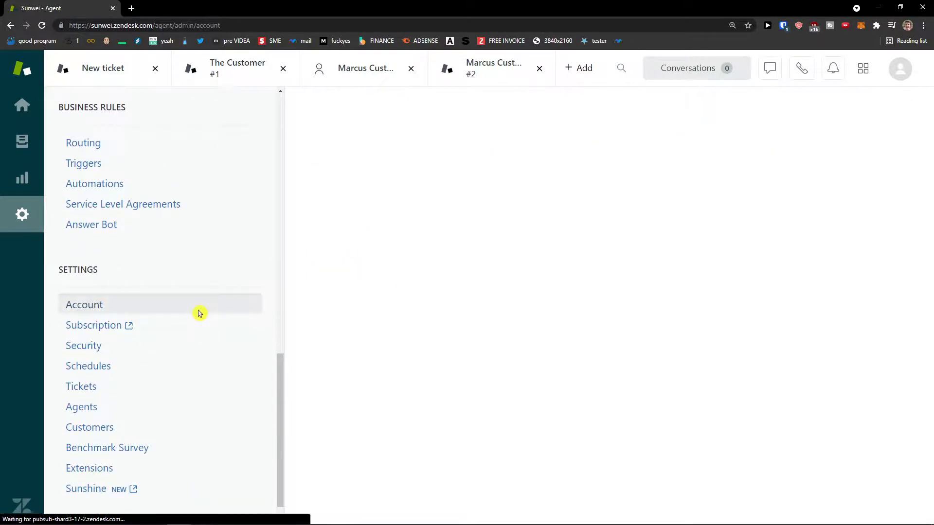
pyautogui.scroll(-2, 376, 371)
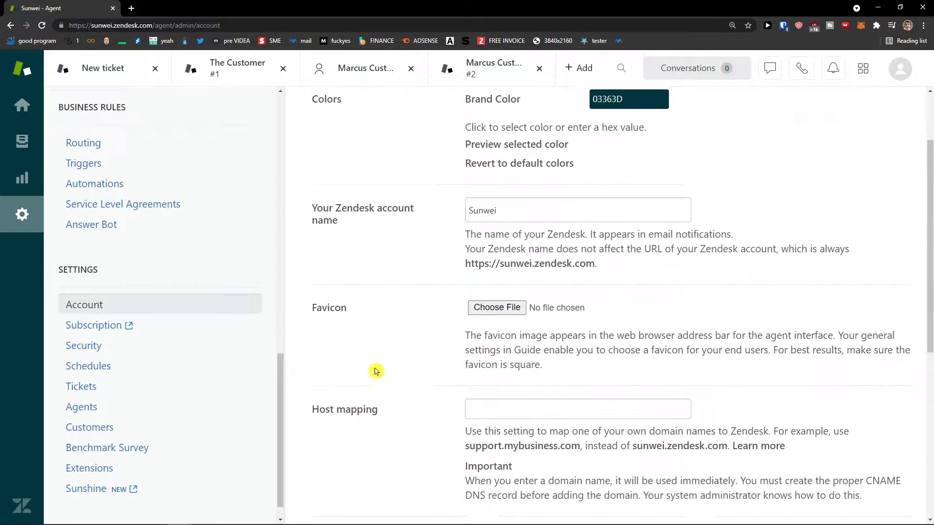
pyautogui.scroll(-3, 376, 371)
pyautogui.scroll(6, 269, 250)
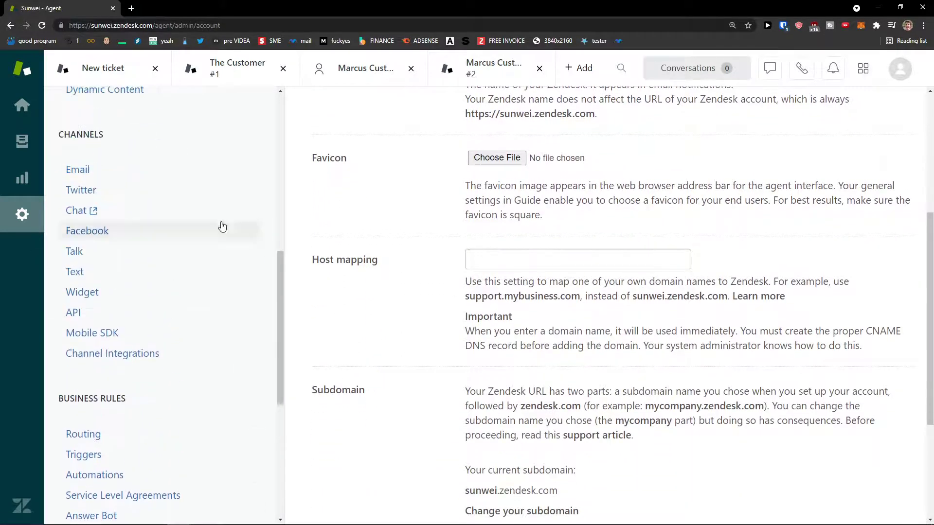
# - Read the Reporting page's introduction to Explore, go to Zendesk Explore and activate it for the account
pyautogui.click(28, 168)
pyautogui.scroll(-3, 149, 235)
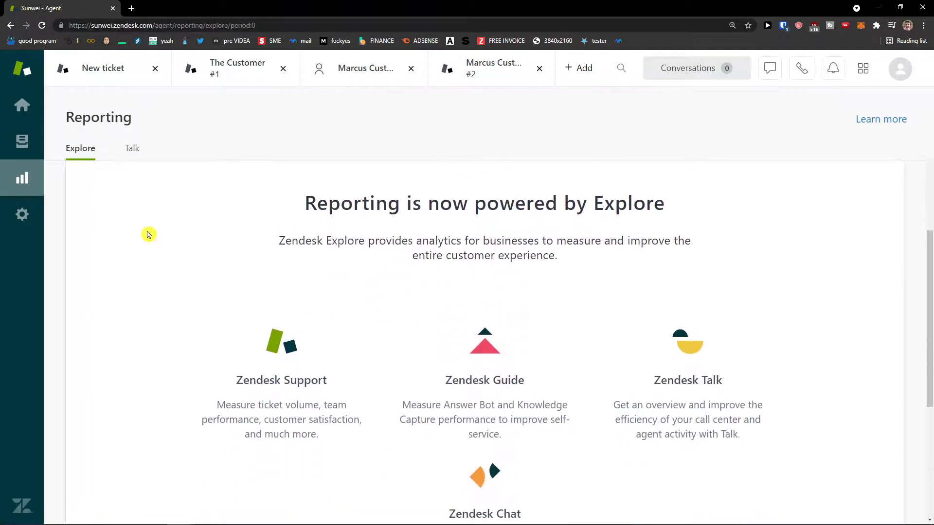
pyautogui.moveTo(273, 244); pyautogui.dragTo(373, 252)
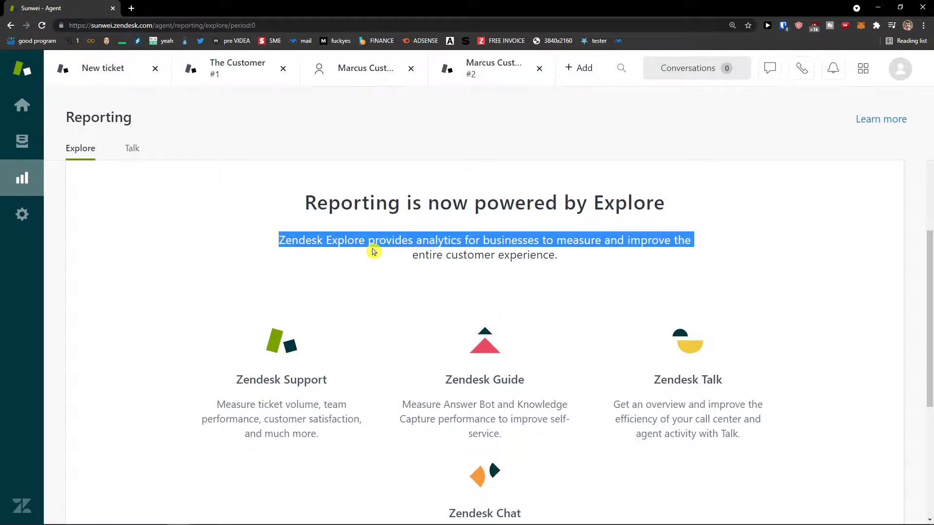
pyautogui.scroll(-4, 373, 252)
pyautogui.click(552, 454)
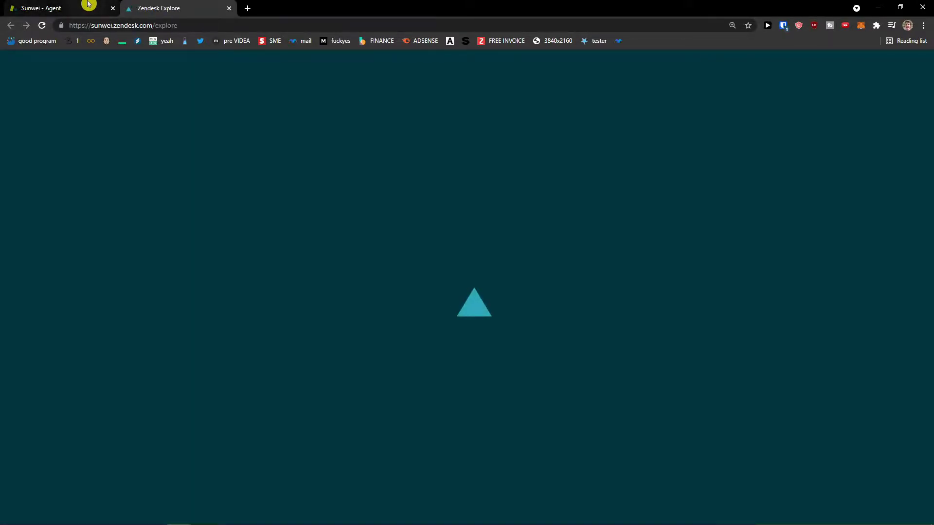
pyautogui.scroll(-4, 353, 218)
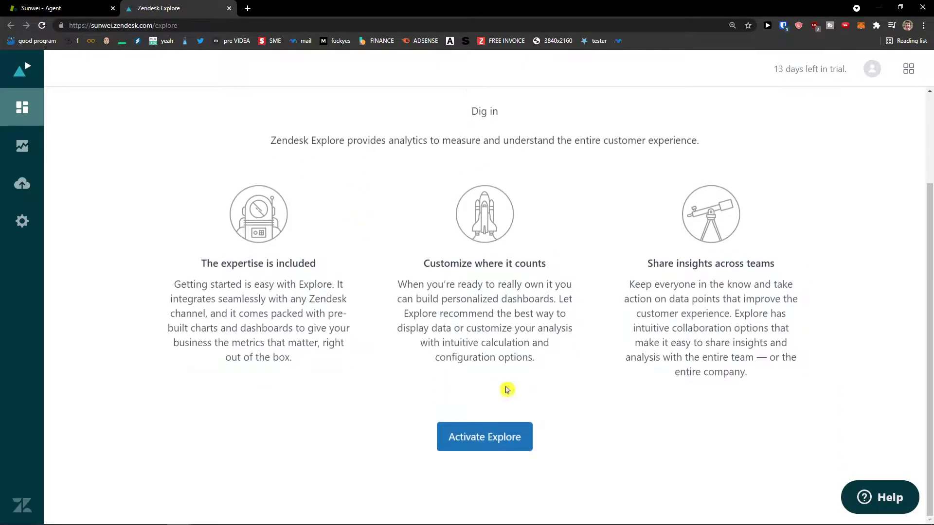
pyautogui.click(497, 428)
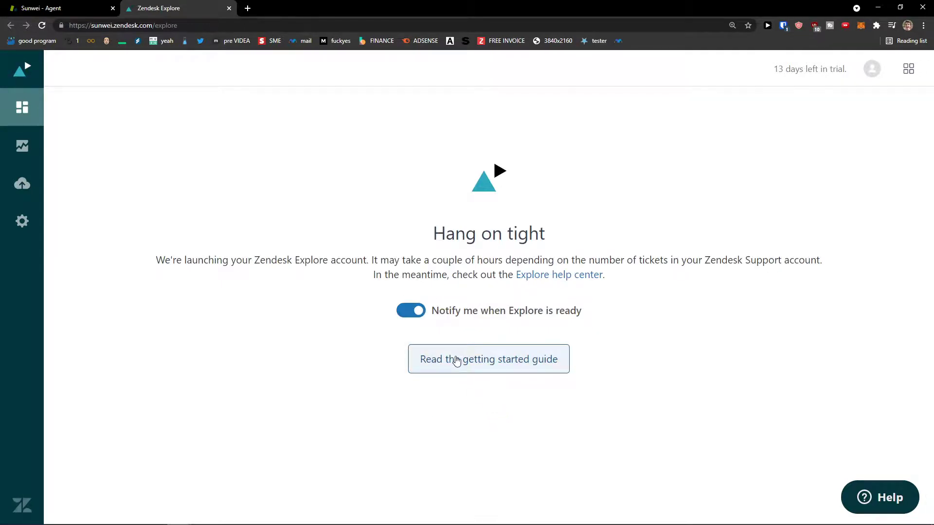
pyautogui.moveTo(247, 261); pyautogui.dragTo(290, 269)
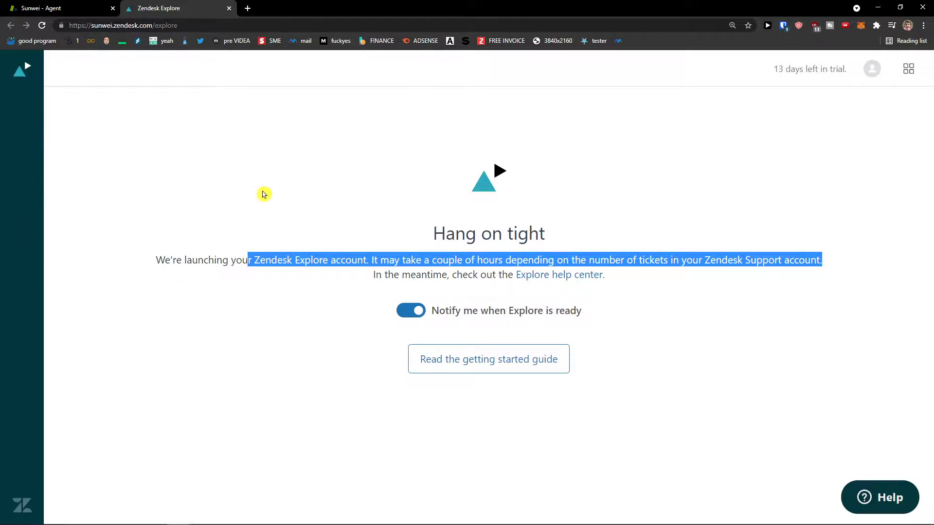
# - Return to the Support agent workspace and open "Sample ticket: Meet the ticket" from your unsolved tickets
pyautogui.click(87, 4)
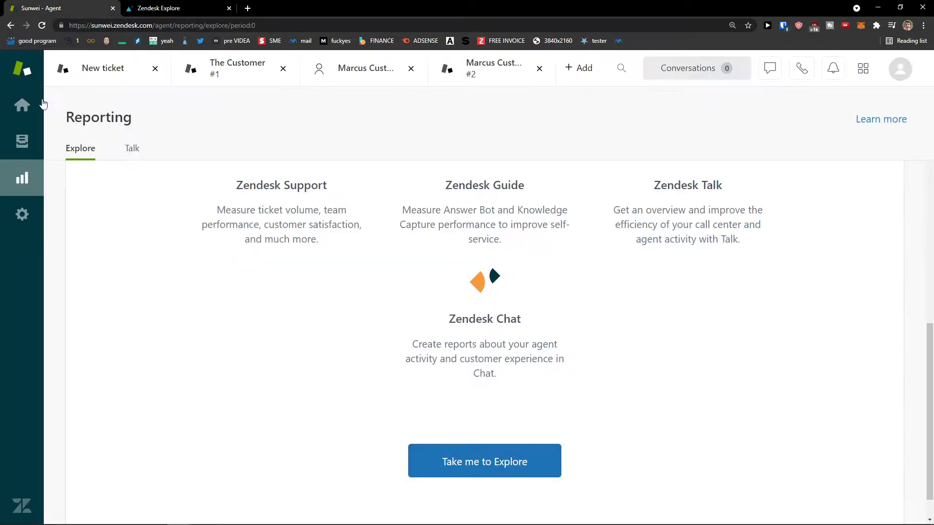
pyautogui.click(22, 105)
pyautogui.click(30, 138)
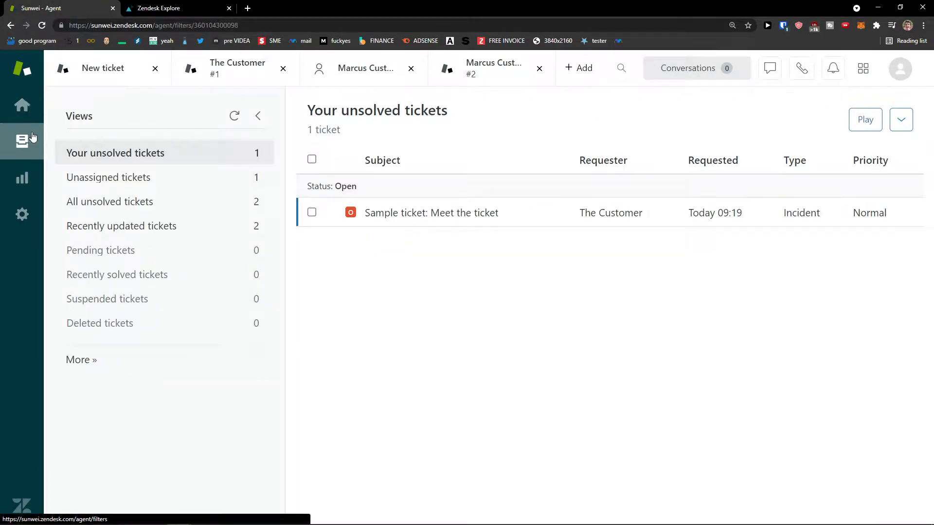
pyautogui.click(412, 212)
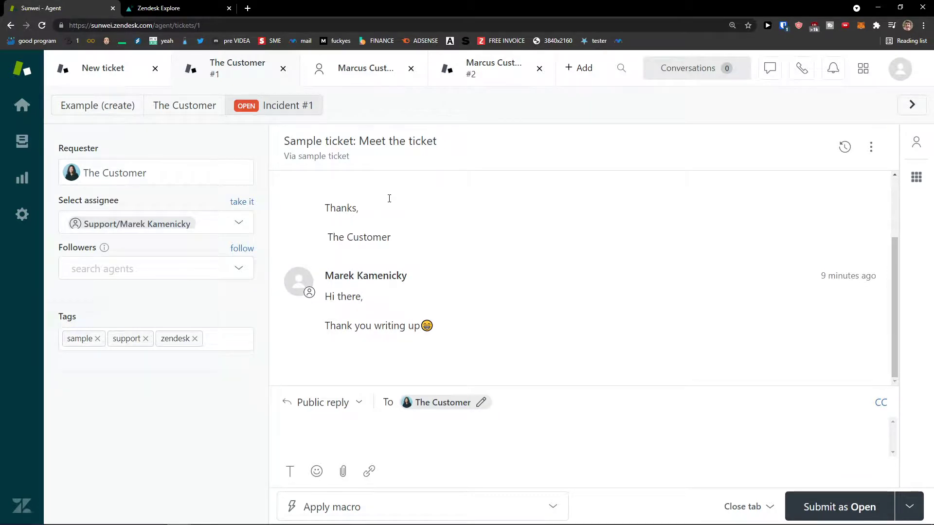
# - Examine the ticket requester's profile, including requested tickets, security settings and contact details, and try switching the Checkbox 123 field on and off
pyautogui.click(208, 107)
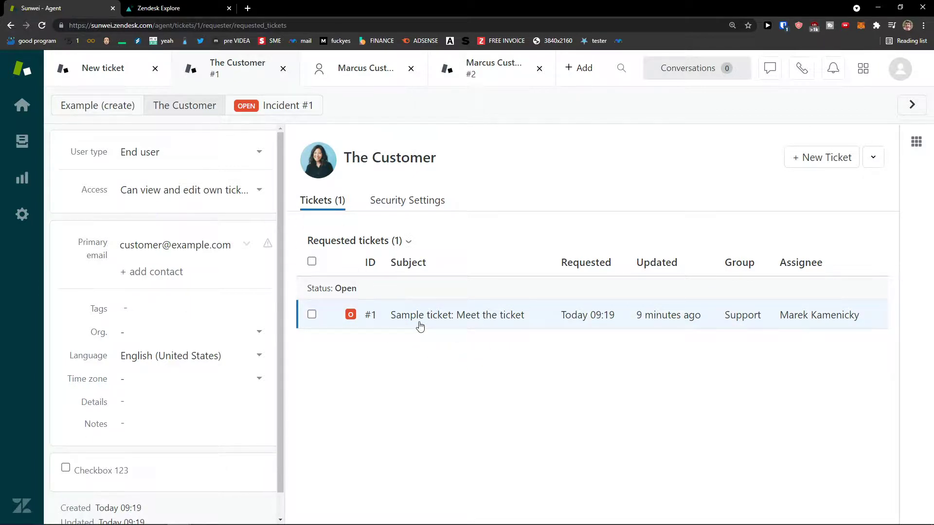
pyautogui.click(379, 213)
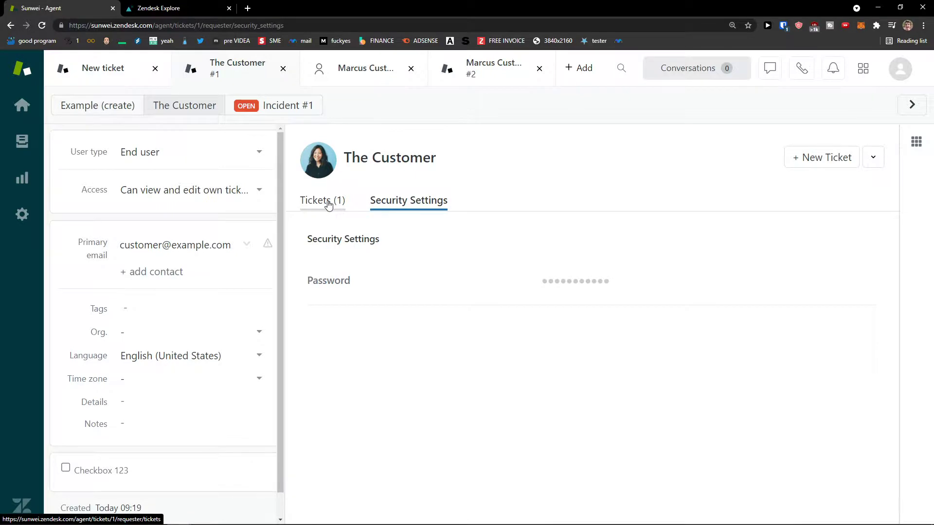
pyautogui.click(329, 205)
pyautogui.scroll(-1, 180, 292)
pyautogui.scroll(1, 164, 212)
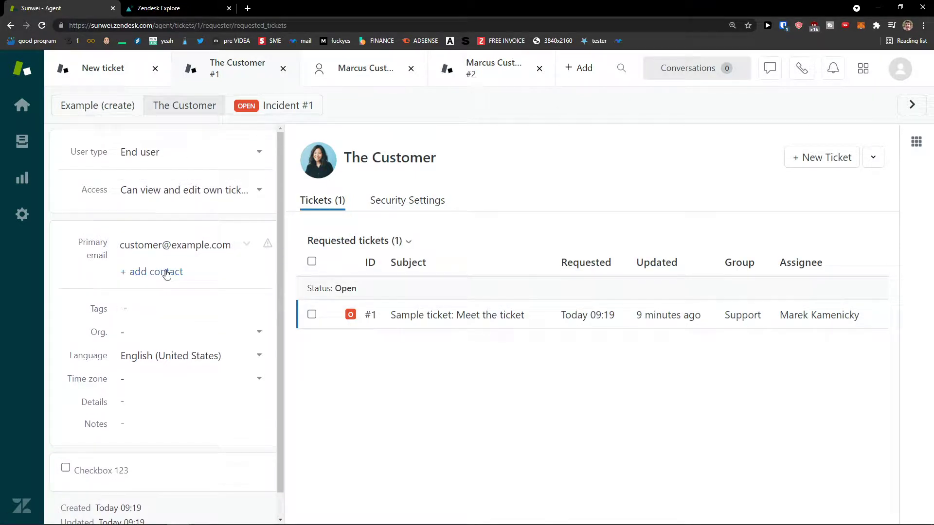
pyautogui.scroll(-1, 183, 282)
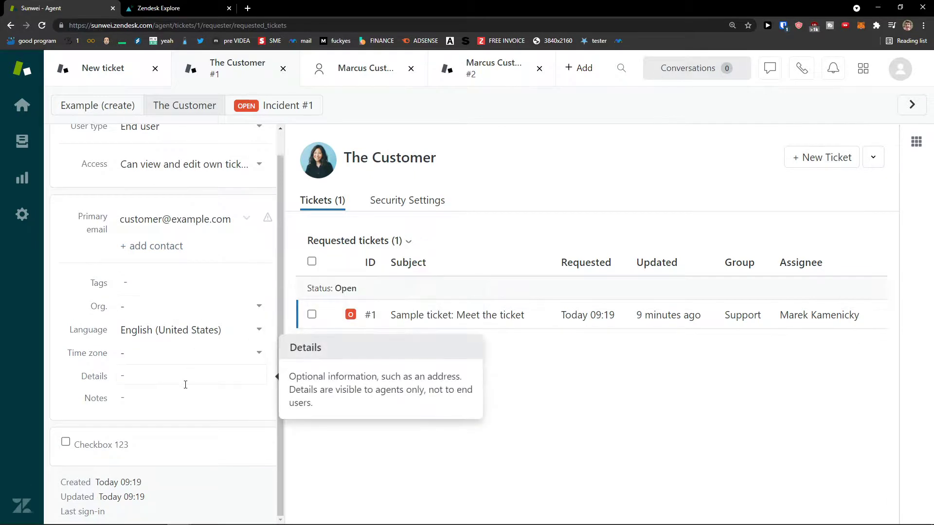
pyautogui.click(66, 443)
pyautogui.click(66, 442)
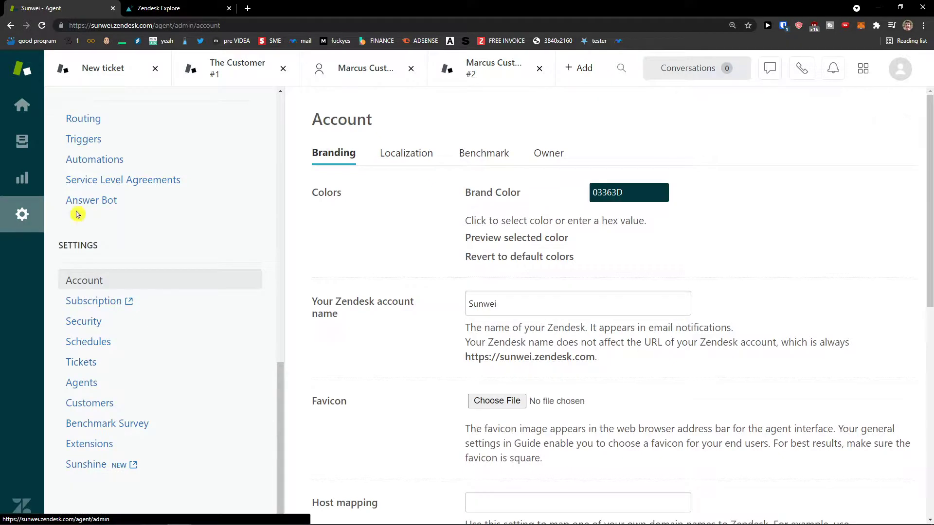
# - In the admin User Fields, add a drop-down list field titled "How is this user"
pyautogui.scroll(15, 73, 316)
pyautogui.click(98, 360)
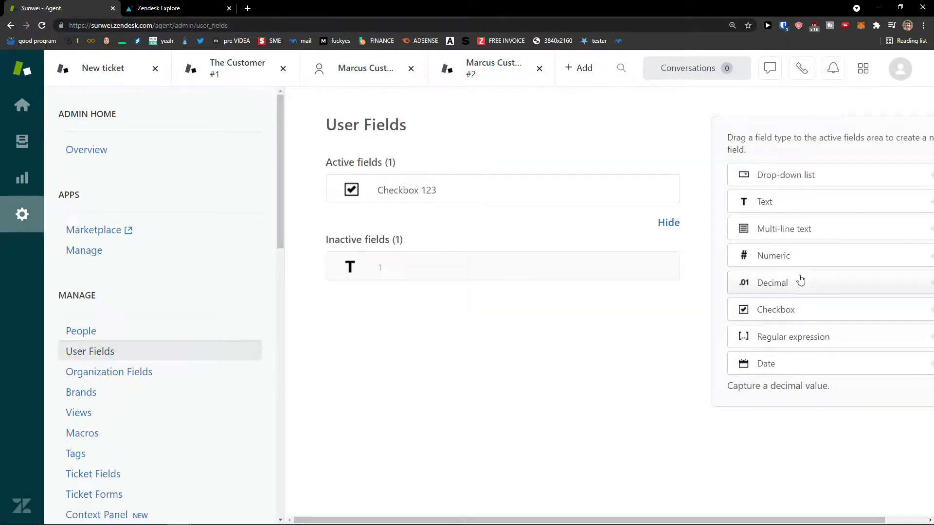
pyautogui.moveTo(821, 176); pyautogui.dragTo(541, 223)
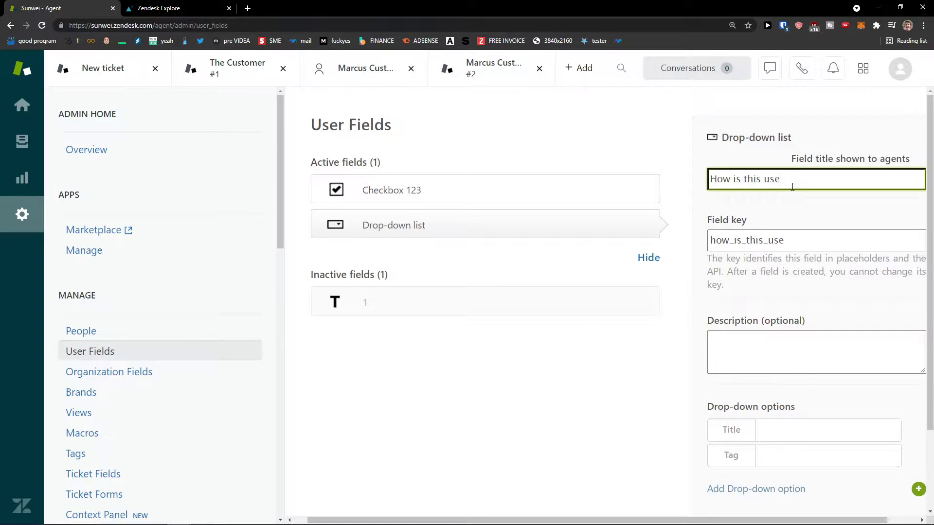
pyautogui.write('r')
pyautogui.scroll(-2, 798, 209)
# - Give the "How is this user" field three drop-down options titled GOOD, BAD and REALLY BAD
pyautogui.click(808, 337)
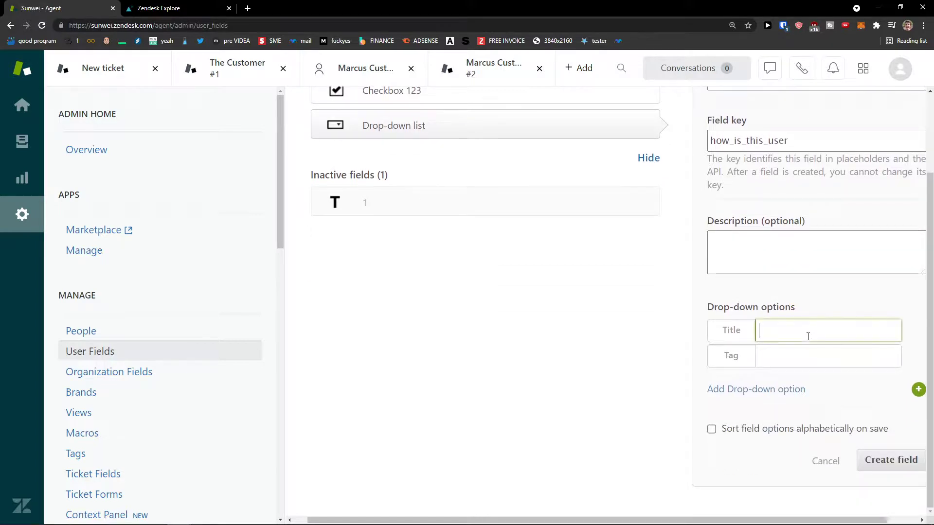
pyautogui.click(784, 388)
pyautogui.scroll(-1, 793, 375)
pyautogui.click(787, 399)
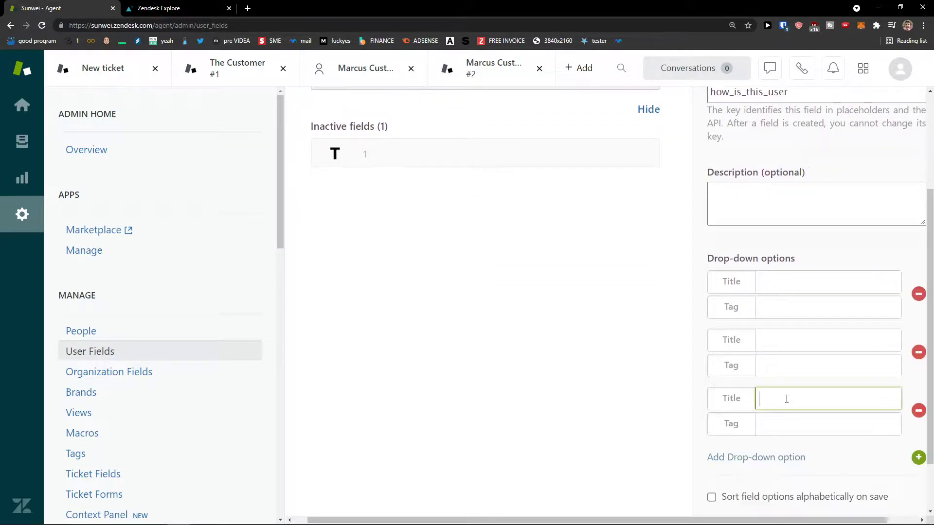
pyautogui.click(781, 288)
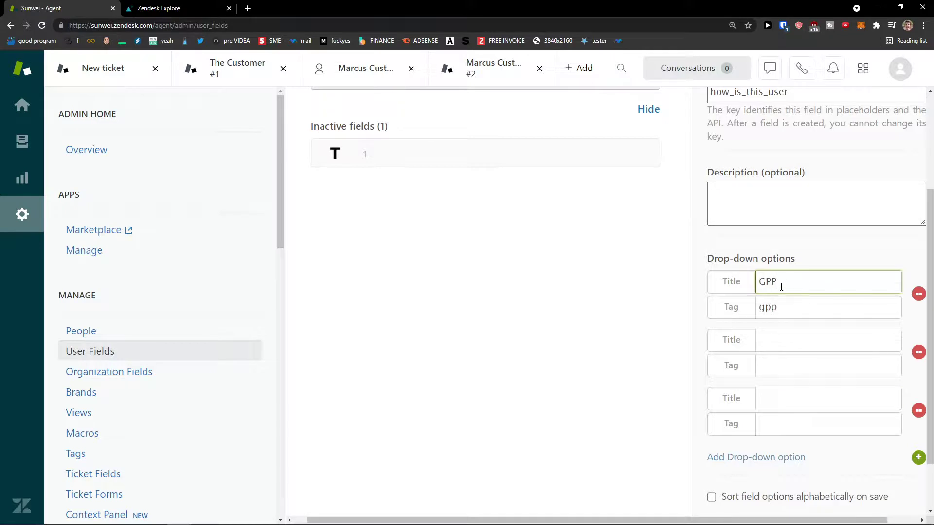
pyautogui.write('GOOD')
pyautogui.press('Tab')
pyautogui.press('Tab')
pyautogui.write('BAD')
pyautogui.press('Tab')
pyautogui.press('Tab')
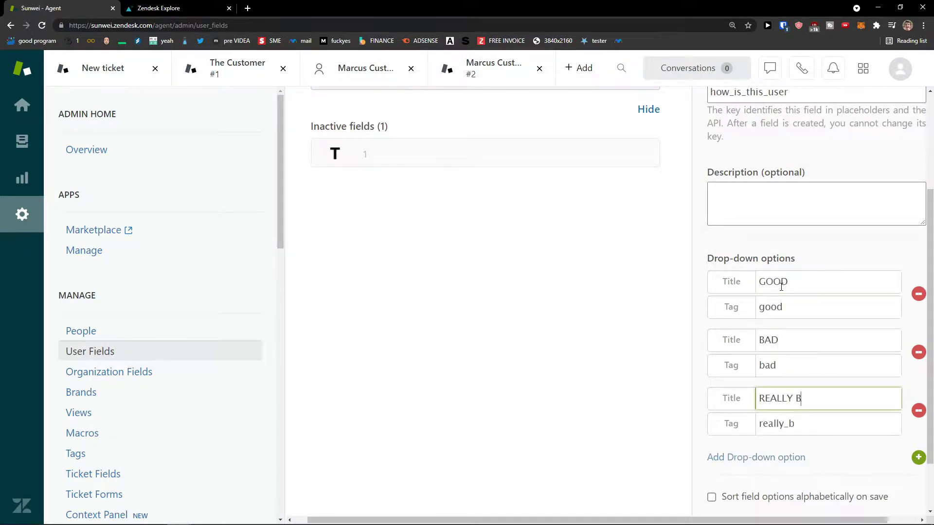
# - Review the title, key and options of the new drop-down user field and create the field
pyautogui.scroll(3, 769, 299)
pyautogui.scroll(-4, 735, 312)
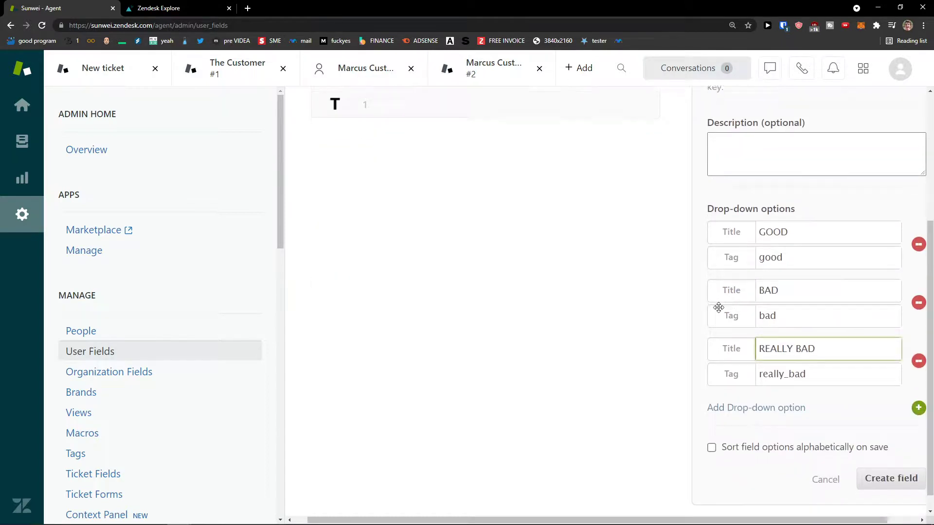
pyautogui.scroll(4, 847, 443)
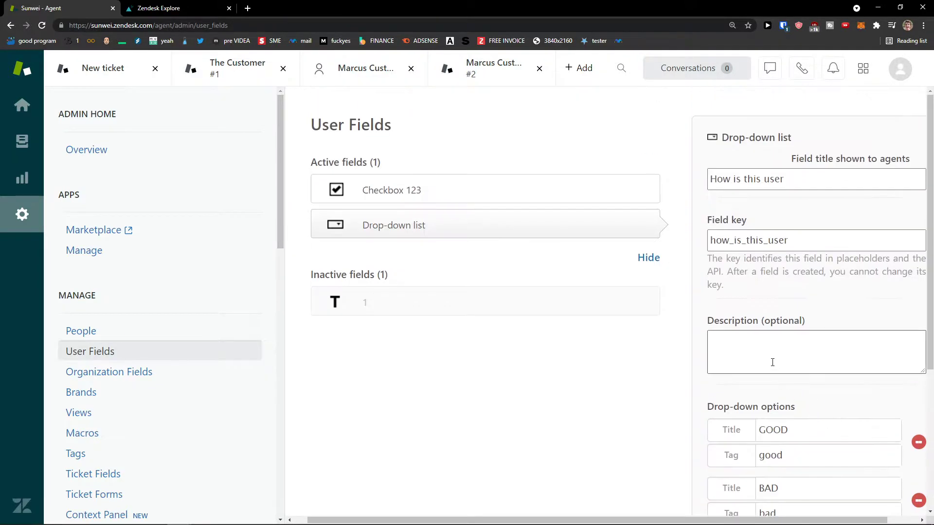
pyautogui.scroll(-4, 704, 350)
pyautogui.click(898, 458)
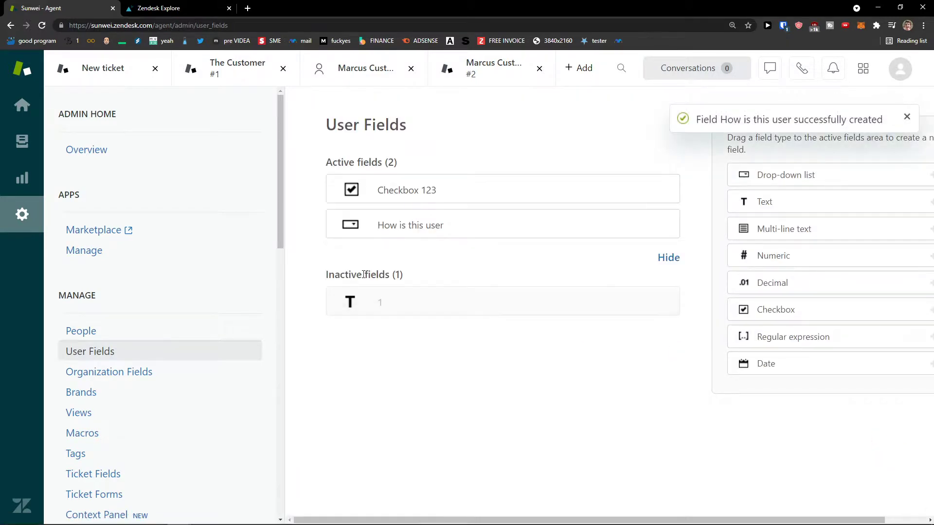
# - On the sample ticket requester's profile, try the "How is this user" options and set the field to REALLY BAD
pyautogui.click(23, 141)
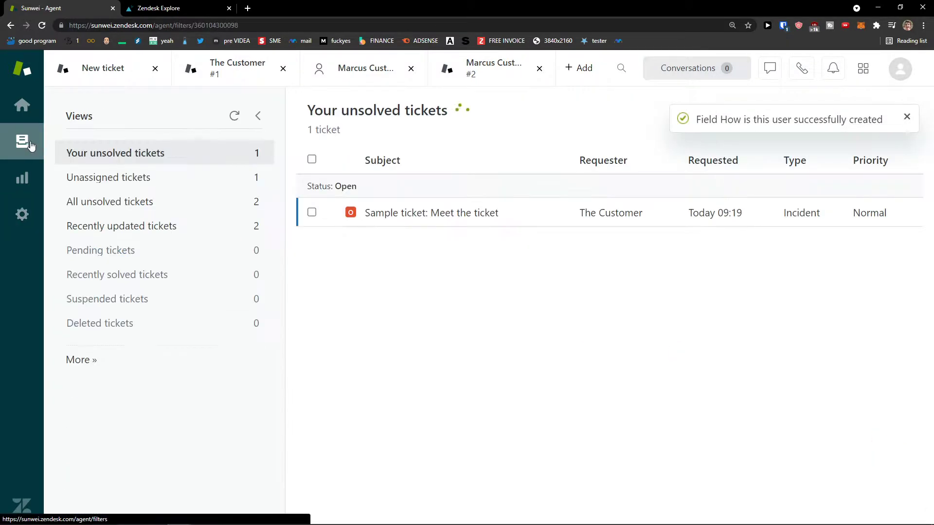
pyautogui.click(389, 214)
pyautogui.click(180, 114)
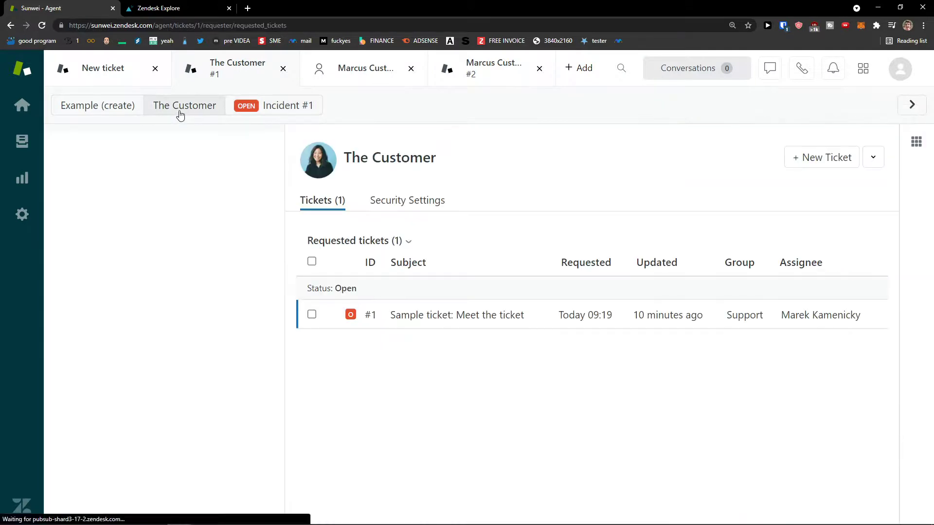
pyautogui.scroll(-2, 173, 243)
pyautogui.click(180, 443)
pyautogui.click(156, 367)
pyautogui.click(182, 441)
pyautogui.click(167, 369)
pyautogui.click(167, 444)
pyautogui.click(152, 395)
pyautogui.click(176, 448)
pyautogui.click(168, 420)
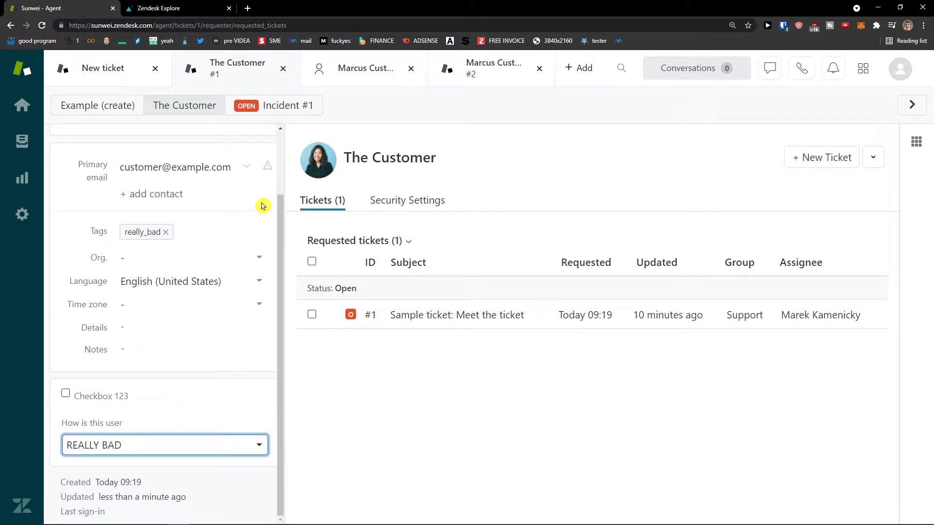
# - Add a new organization named "Organization" without any domains, save it and view its page
pyautogui.click(579, 68)
pyautogui.click(602, 169)
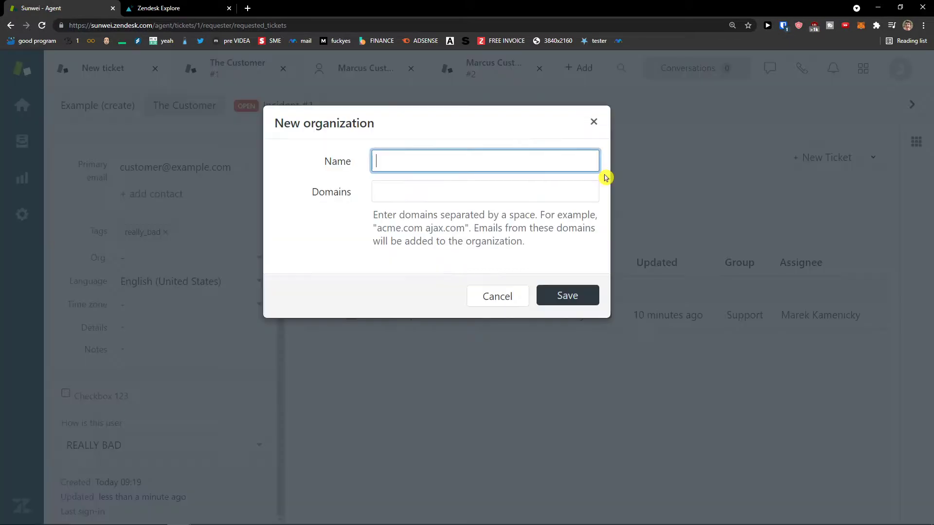
pyautogui.click(557, 182)
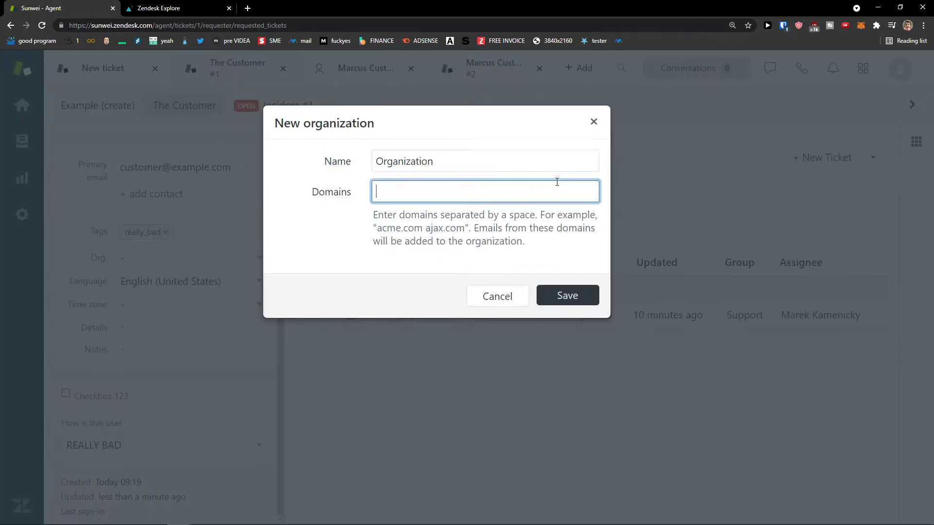
pyautogui.click(574, 294)
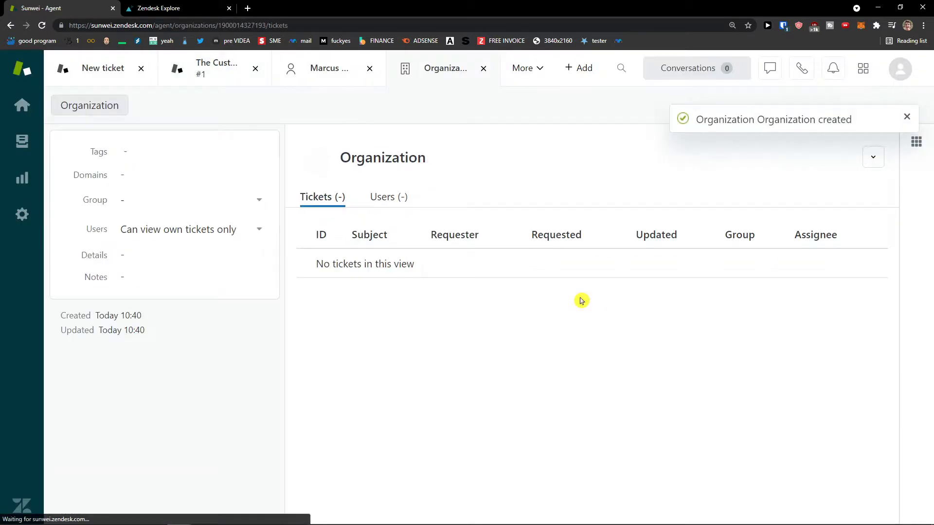
pyautogui.doubleClick(422, 77)
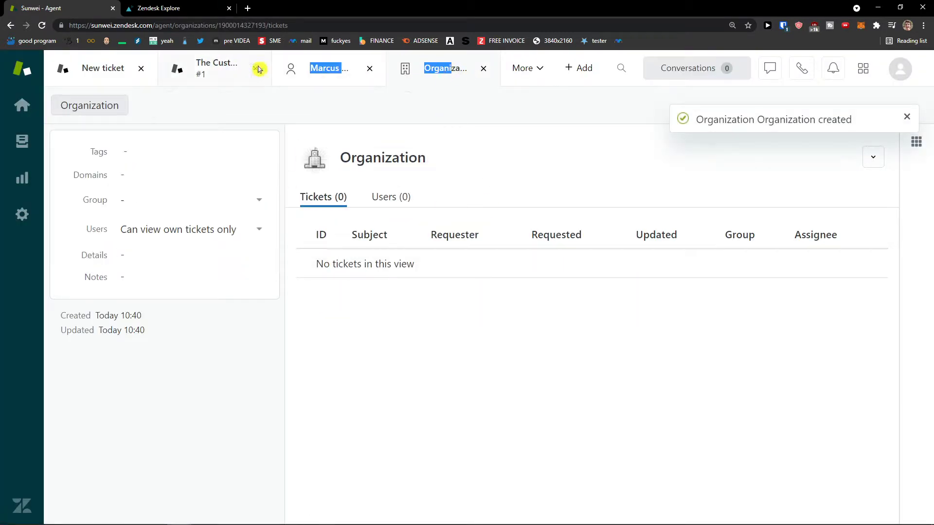
pyautogui.click(433, 73)
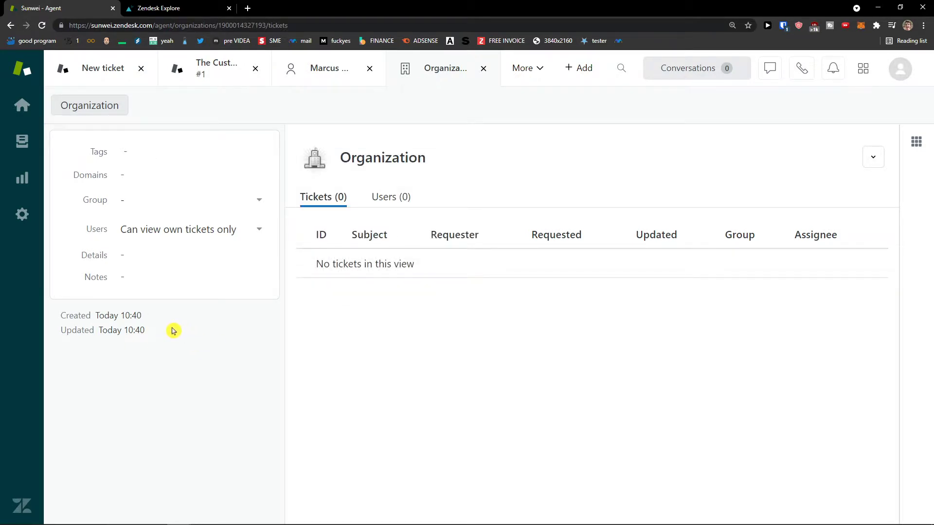
# - Create a checkbox organization field titled "Checkbox" with the key checkbox and the tag 1
pyautogui.click(24, 220)
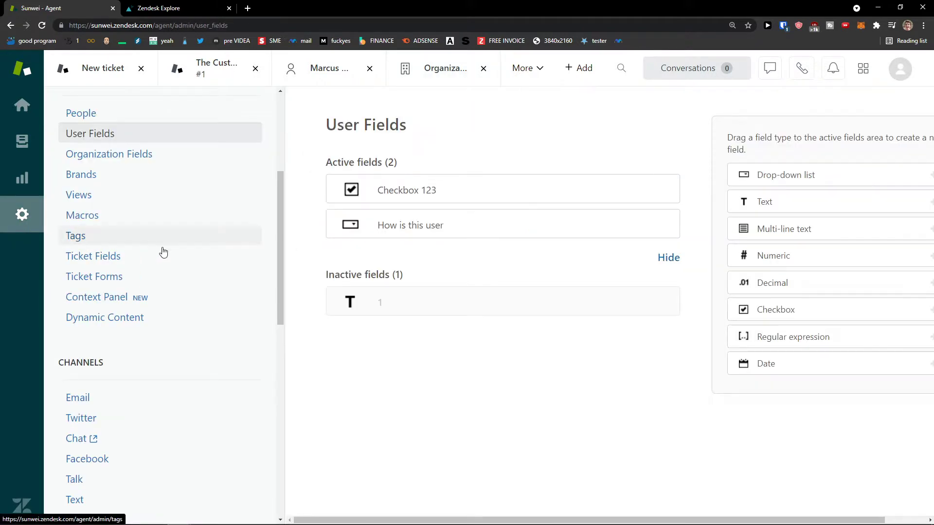
pyautogui.click(217, 166)
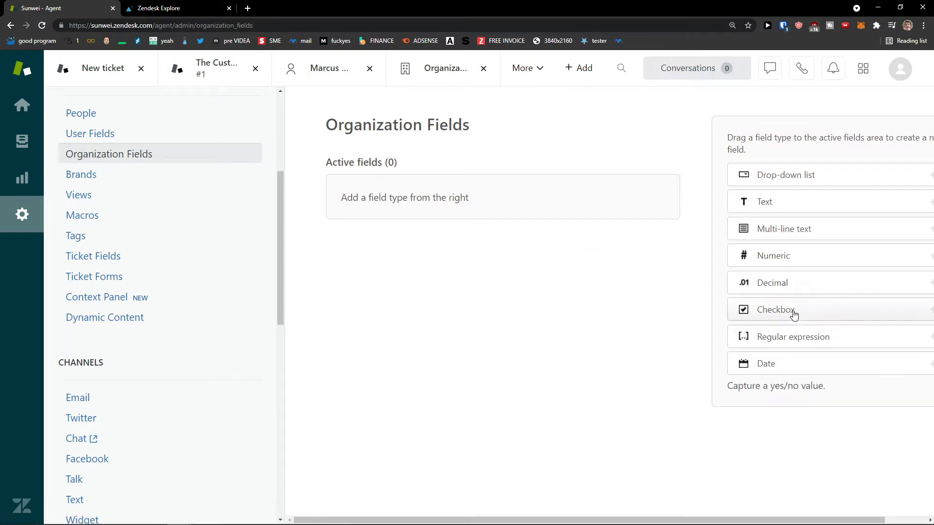
pyautogui.moveTo(746, 310); pyautogui.dragTo(448, 207)
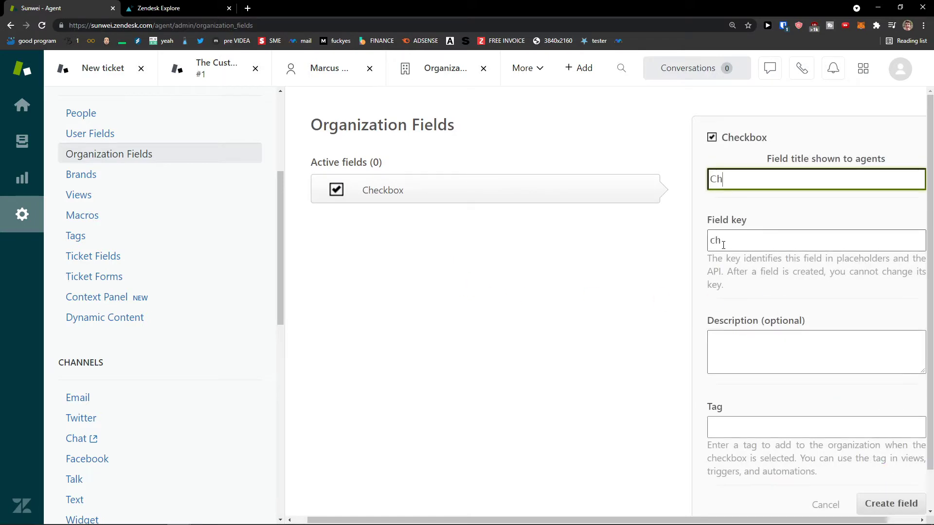
pyautogui.click(892, 503)
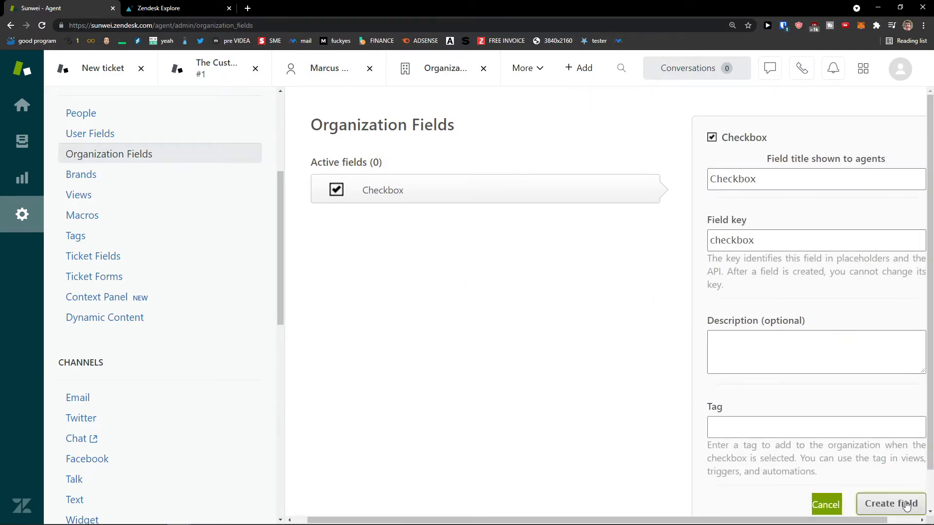
pyautogui.click(754, 427)
pyautogui.write('1')
pyautogui.click(874, 493)
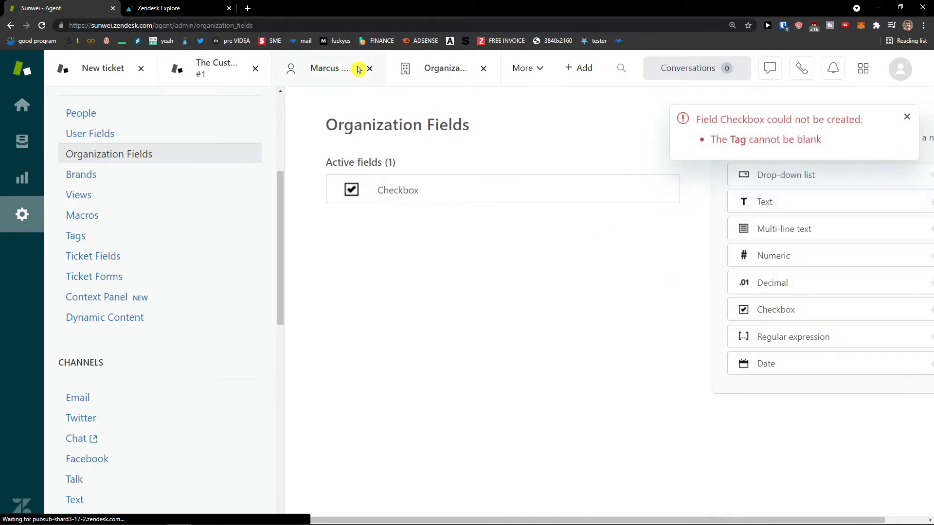
# - Return to the page of the organization named "Organization" to check its custom fields
pyautogui.click(211, 4)
pyautogui.click(114, 8)
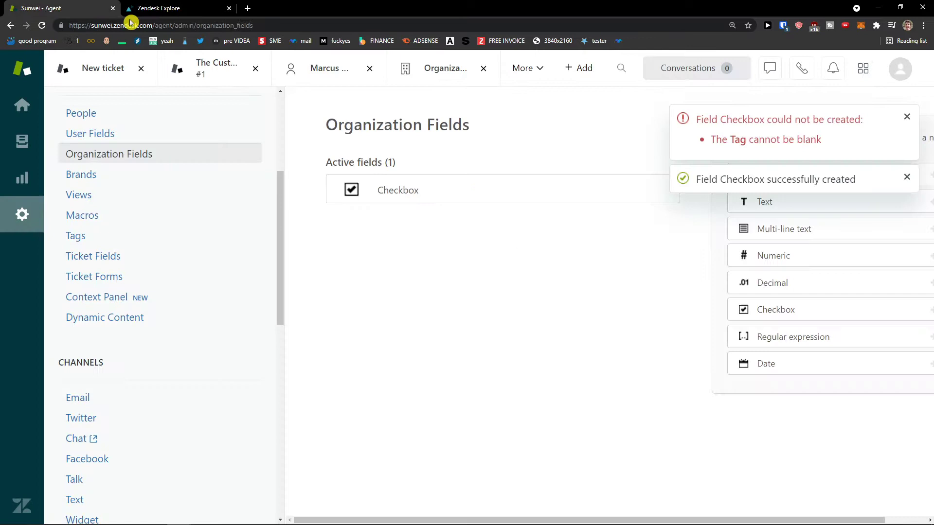
pyautogui.click(408, 72)
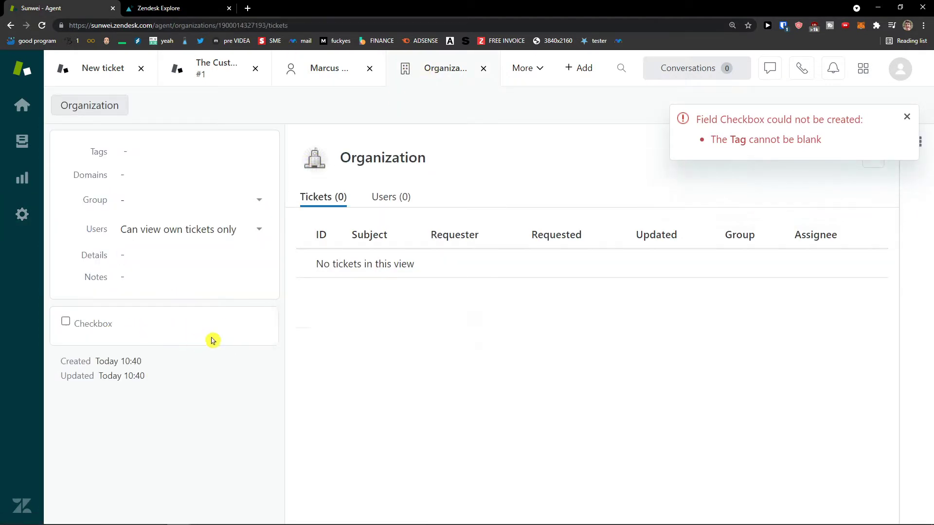
# - Open the sample ticket from the unsolved tickets and look at the macros available for it
pyautogui.click(42, 155)
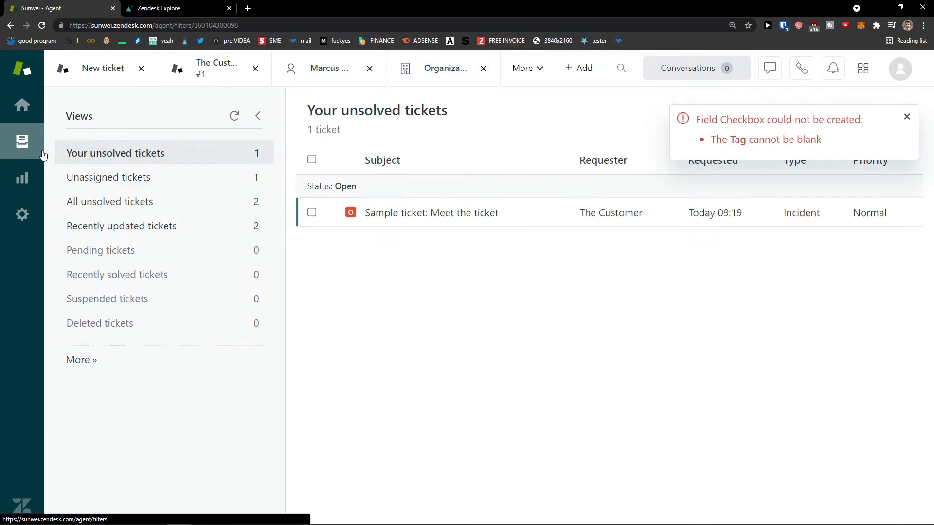
pyautogui.click(415, 214)
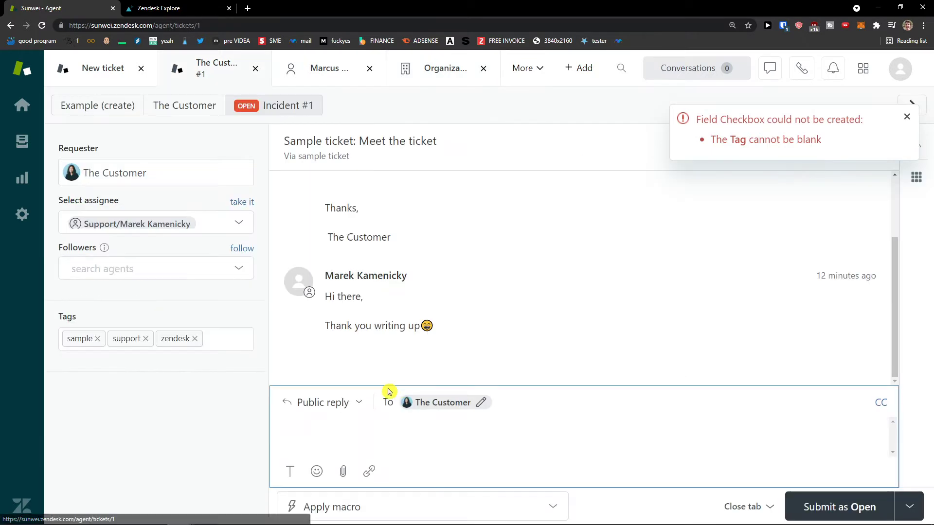
pyautogui.click(416, 507)
# - Open the Technical Difficulty macro in the admin settings and review its availability, actions and comment text
pyautogui.click(22, 214)
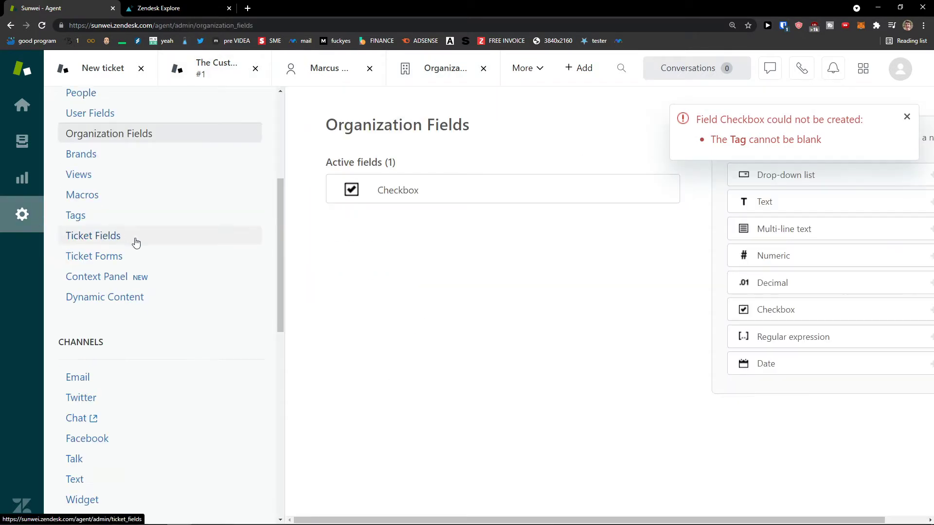
pyautogui.click(128, 197)
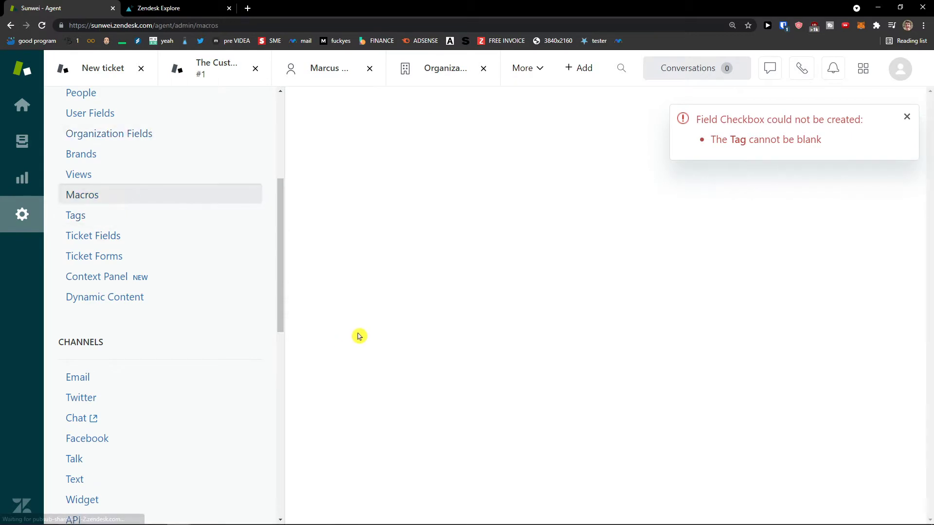
pyautogui.click(905, 121)
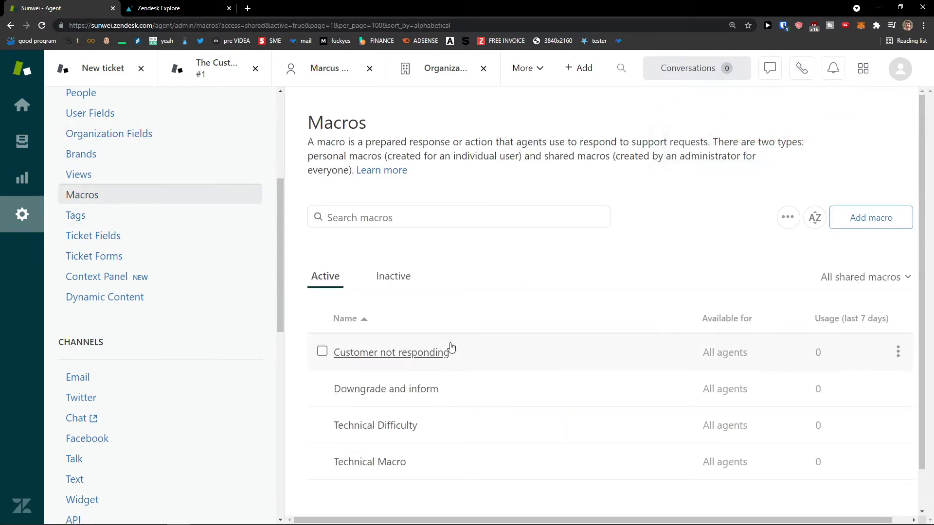
pyautogui.click(416, 428)
pyautogui.scroll(-3, 429, 424)
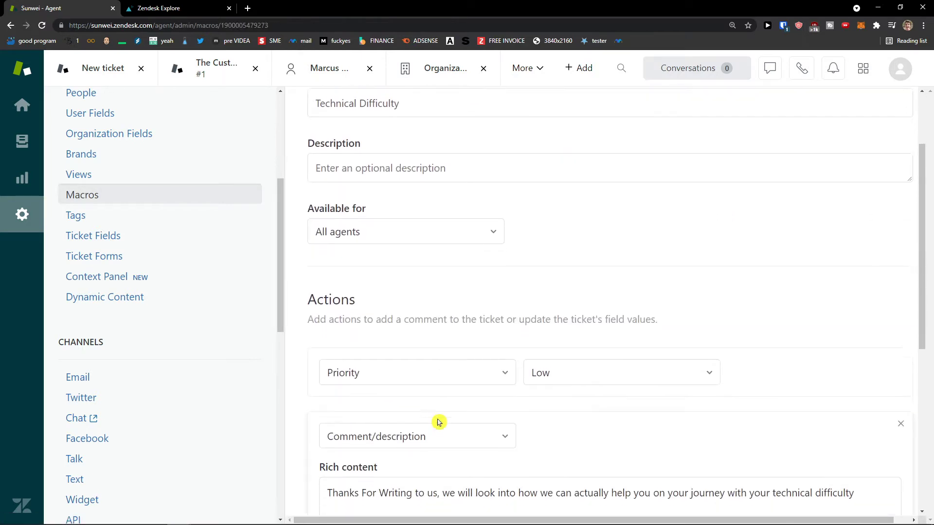
pyautogui.scroll(3, 438, 422)
pyautogui.click(438, 343)
pyautogui.click(596, 354)
pyautogui.scroll(-7, 558, 417)
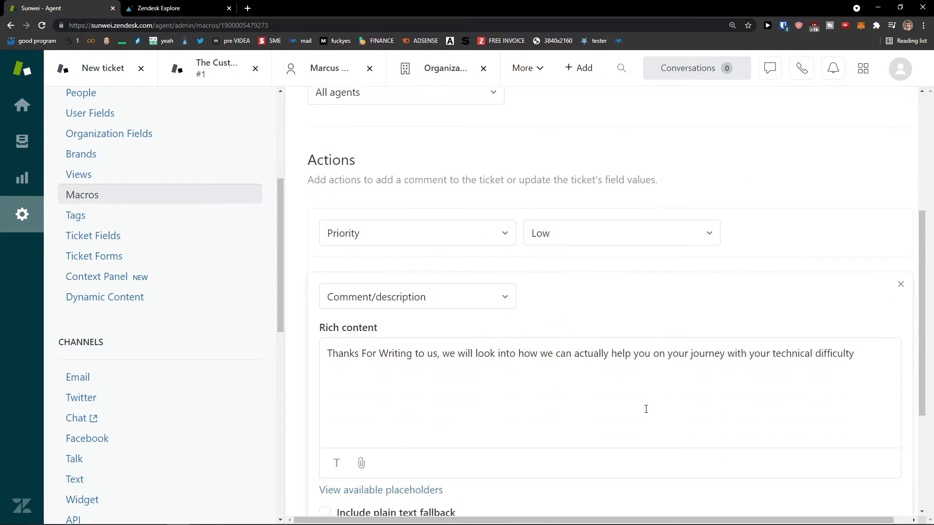
pyautogui.scroll(-3, 591, 415)
pyautogui.scroll(5, 589, 412)
# - Replace the Technical Difficulty macro's Priority action with Status set to Open and save the macro
pyautogui.click(486, 232)
pyautogui.scroll(-1, 438, 336)
pyautogui.click(428, 299)
pyautogui.click(458, 234)
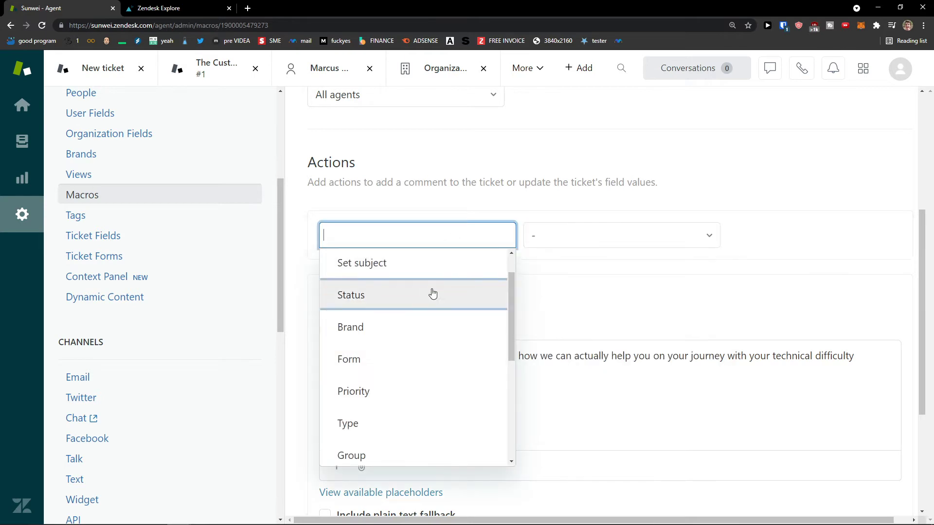
pyautogui.click(439, 328)
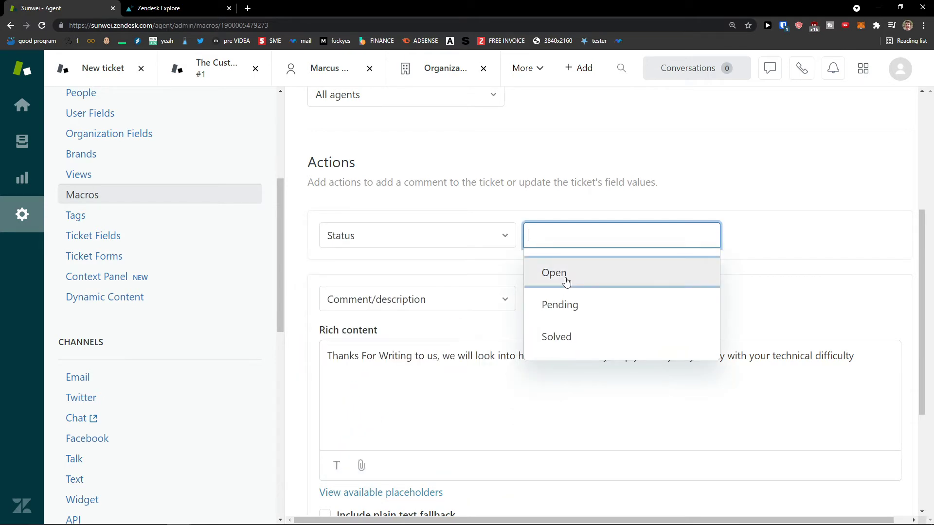
pyautogui.click(566, 282)
pyautogui.scroll(-5, 757, 394)
pyautogui.click(867, 475)
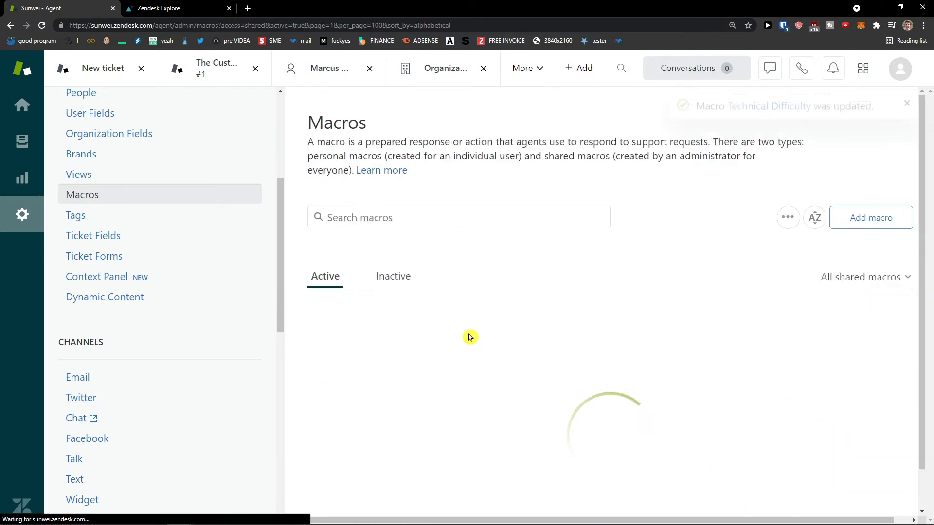
# - Return to the sample ticket, check its macro options and submit the ticket as Open
pyautogui.scroll(-1, 469, 336)
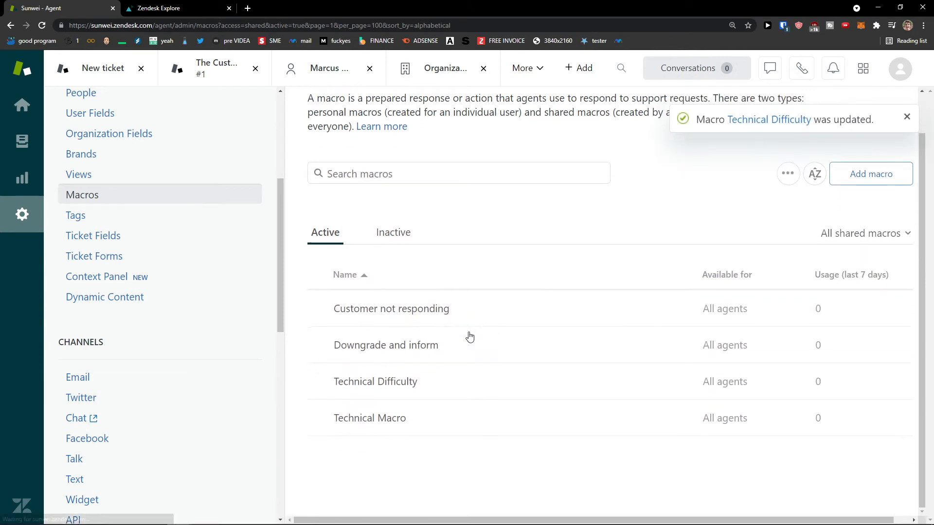
pyautogui.click(24, 140)
pyautogui.click(370, 212)
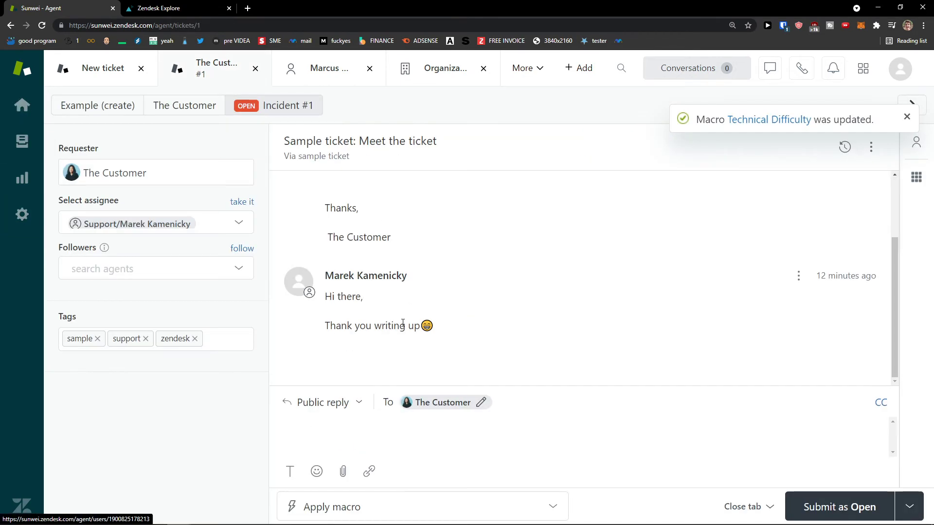
pyautogui.click(510, 510)
pyautogui.click(584, 433)
pyautogui.click(832, 506)
# - Reopen the sample ticket and look through its macro list without applying one
pyautogui.click(392, 213)
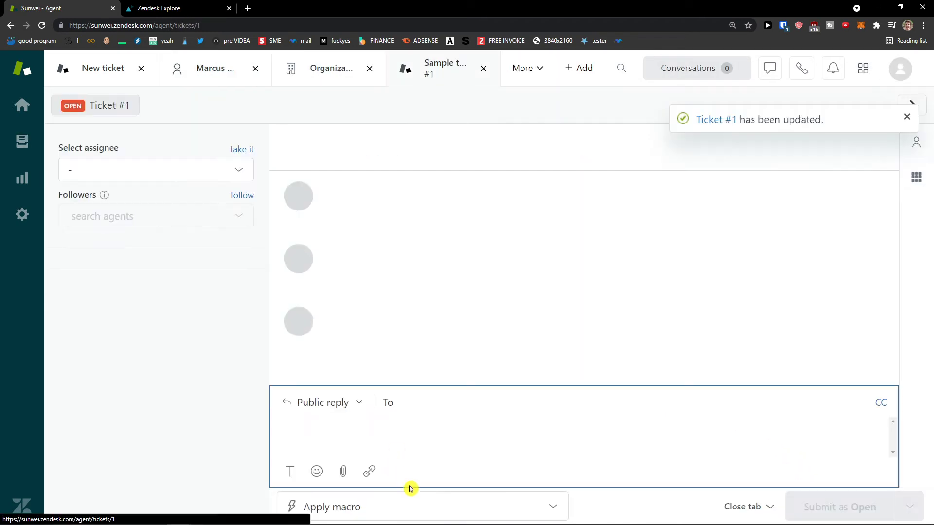
pyautogui.click(427, 501)
pyautogui.press('Escape')
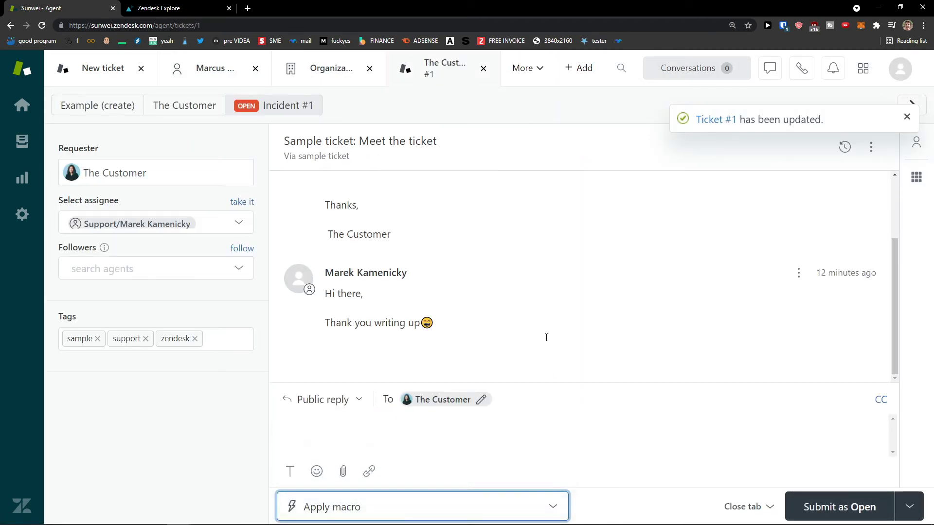